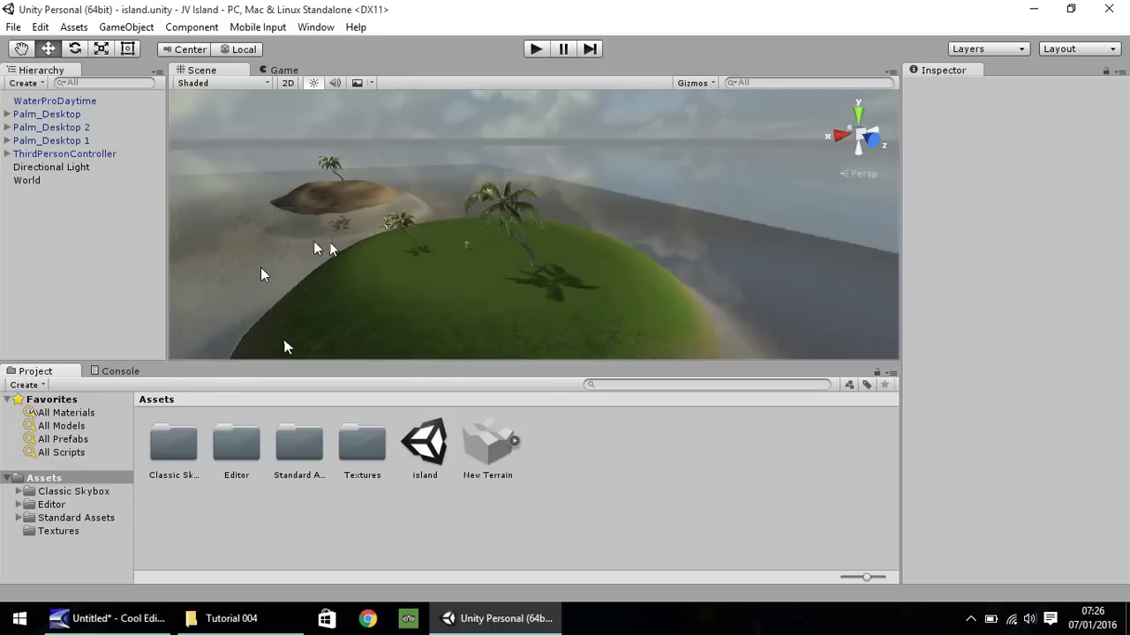
Create and open an Objects folder in Assets, then switch to the Tutorial 004 files in Explorer
right_click(53, 477)
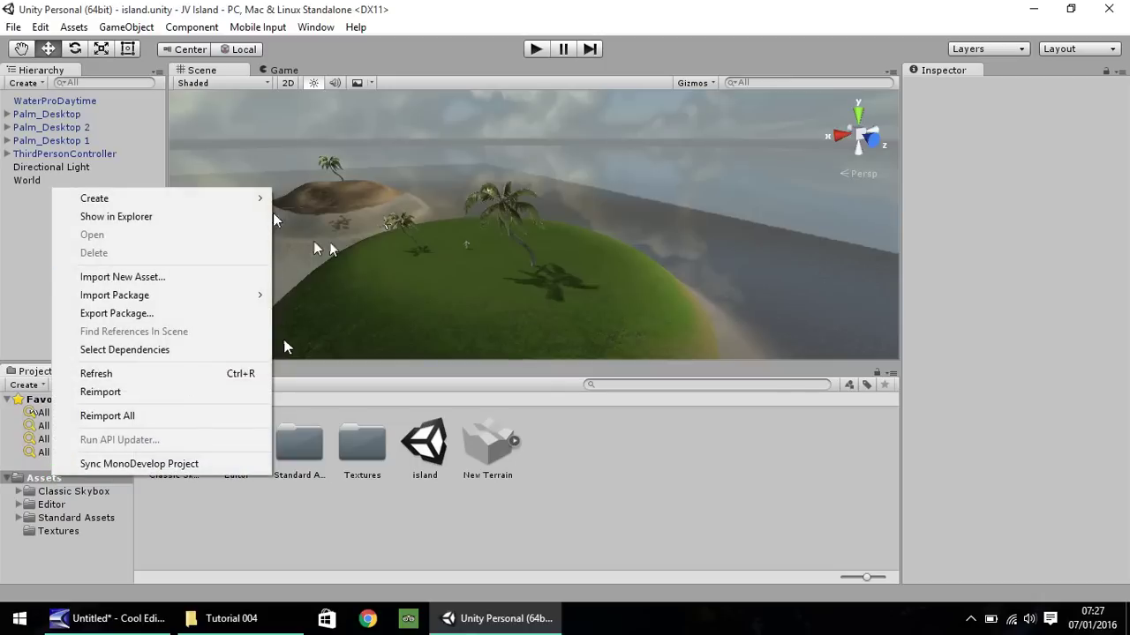
mouse_move(260, 198)
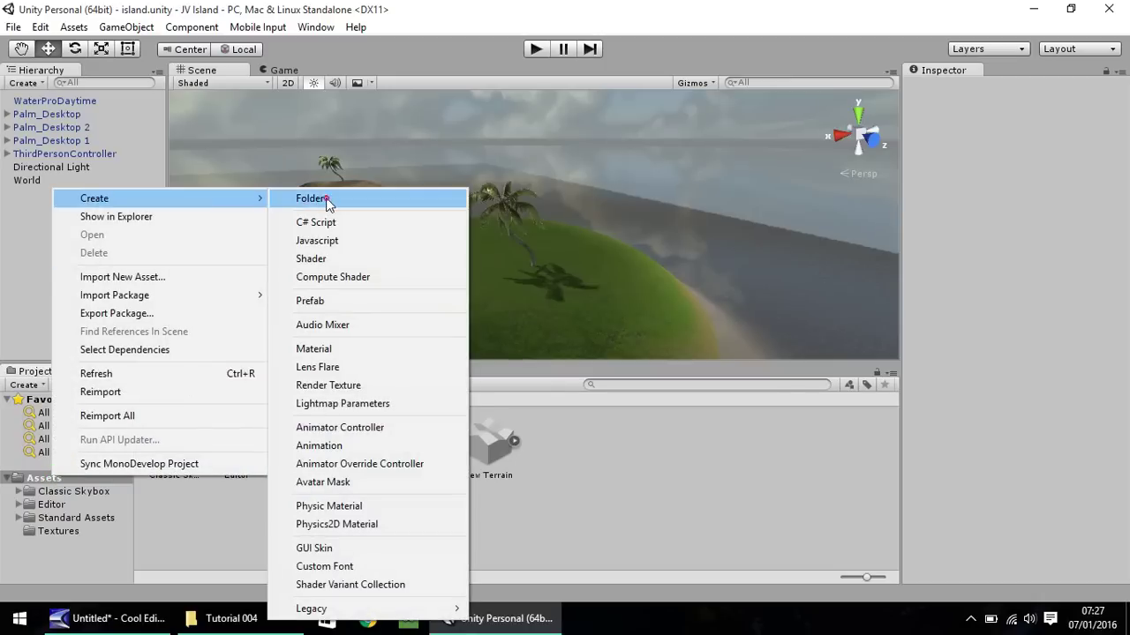
click(325, 200)
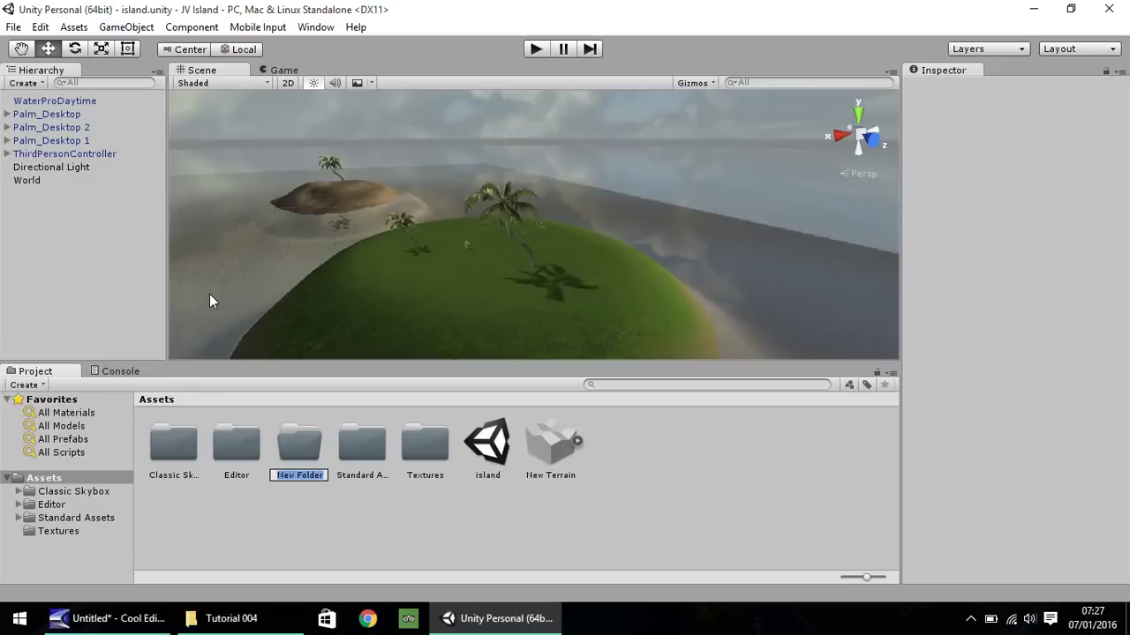
text(Objects)
key(Return)
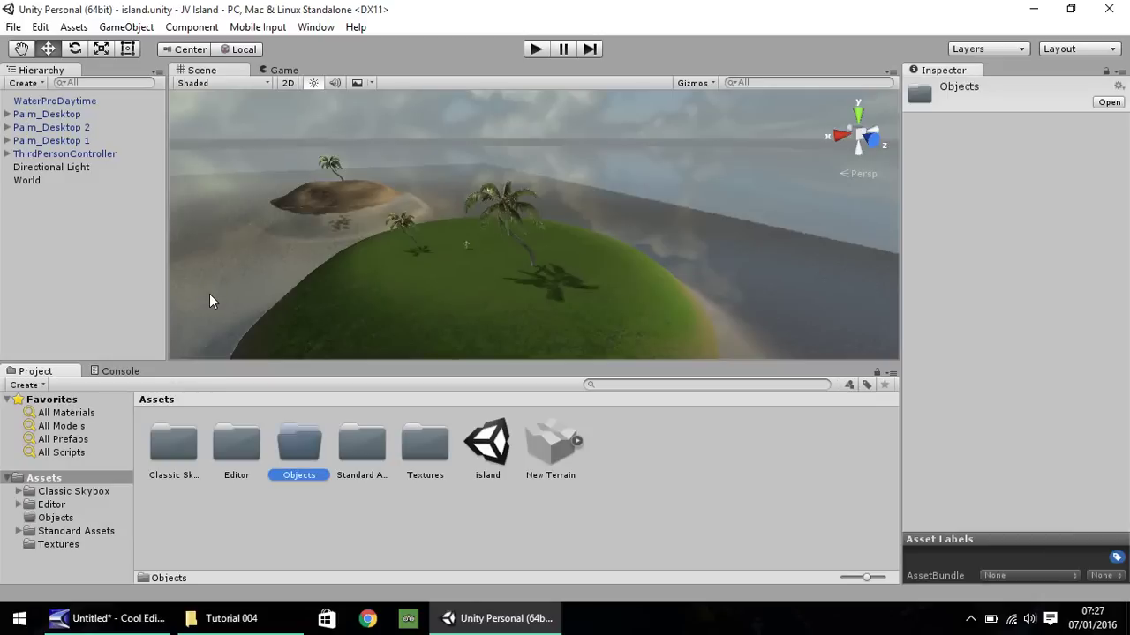
double_click(312, 453)
click(221, 618)
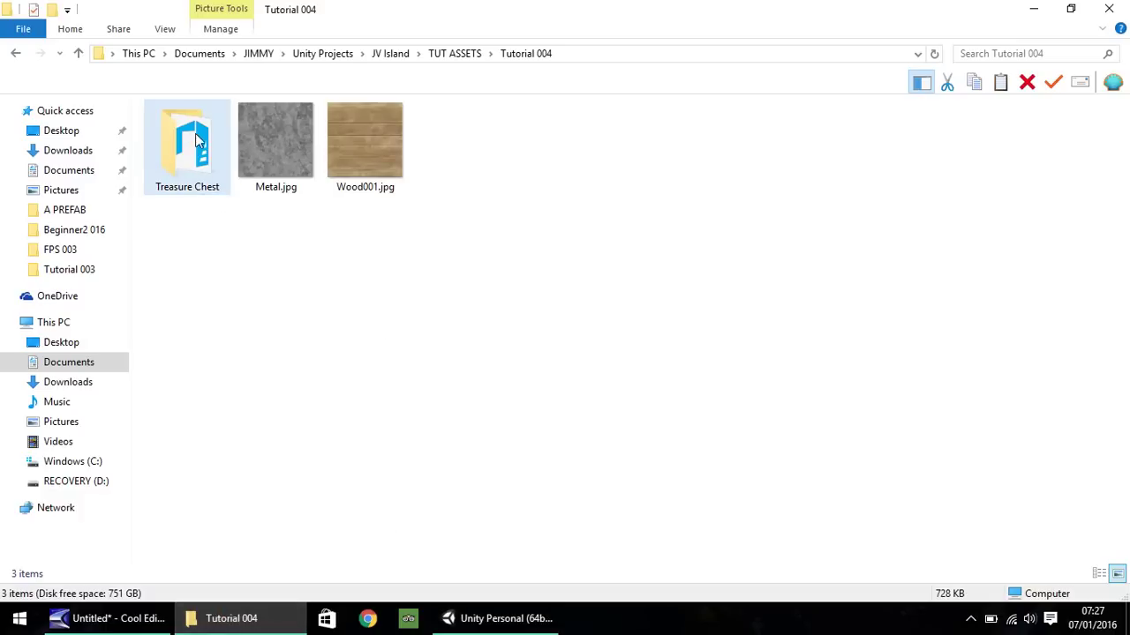
Import the Treasure Chest folder, with its materials and chest.obj model, into Unity's Objects folder
drag(198, 141, 228, 440)
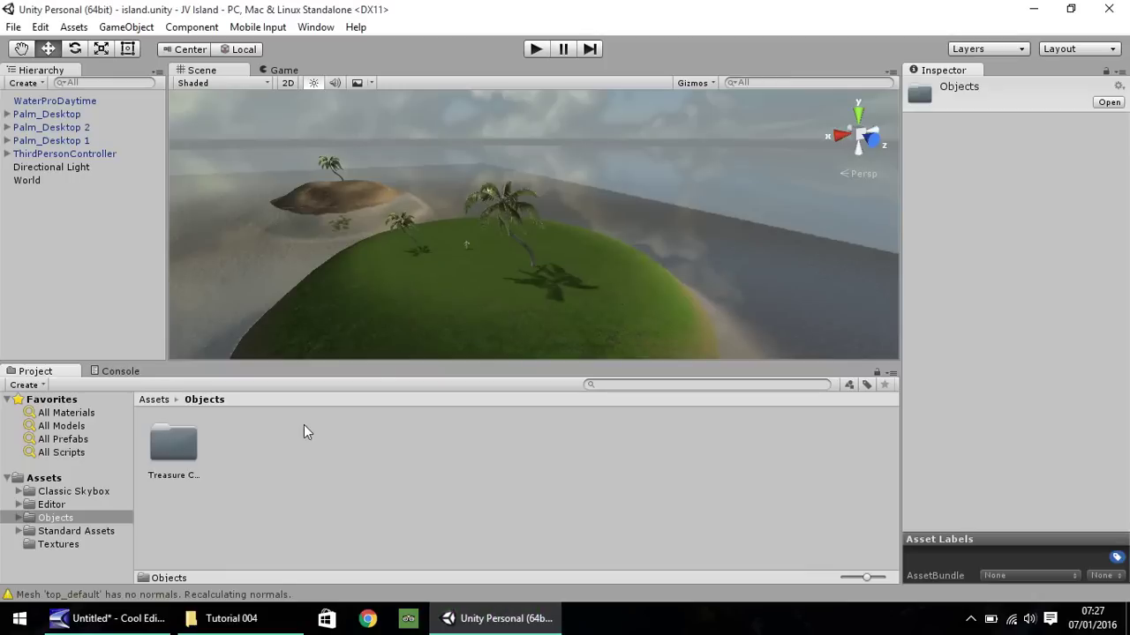
Place the chest model from the Treasure Chest folder onto the island and frame it
double_click(179, 444)
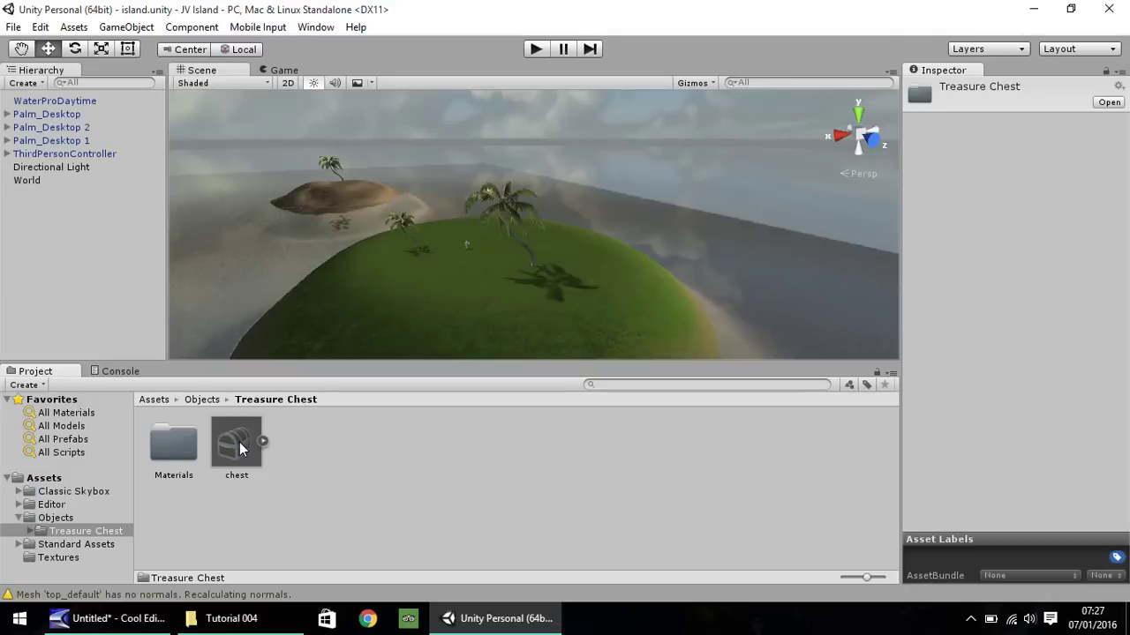
click(239, 442)
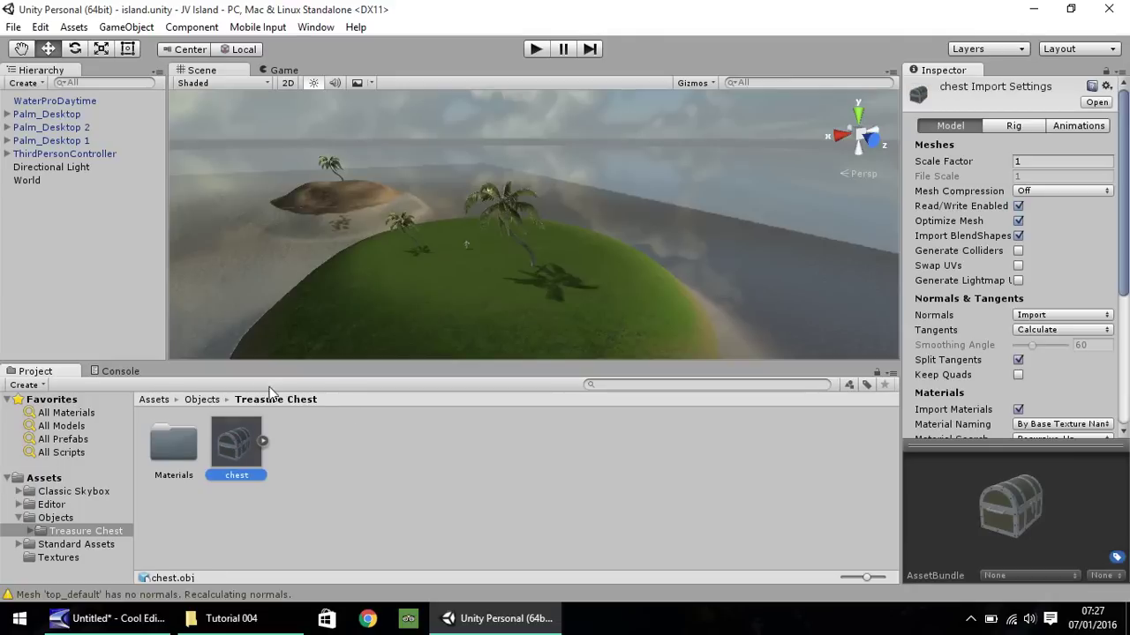
drag(239, 437, 475, 282)
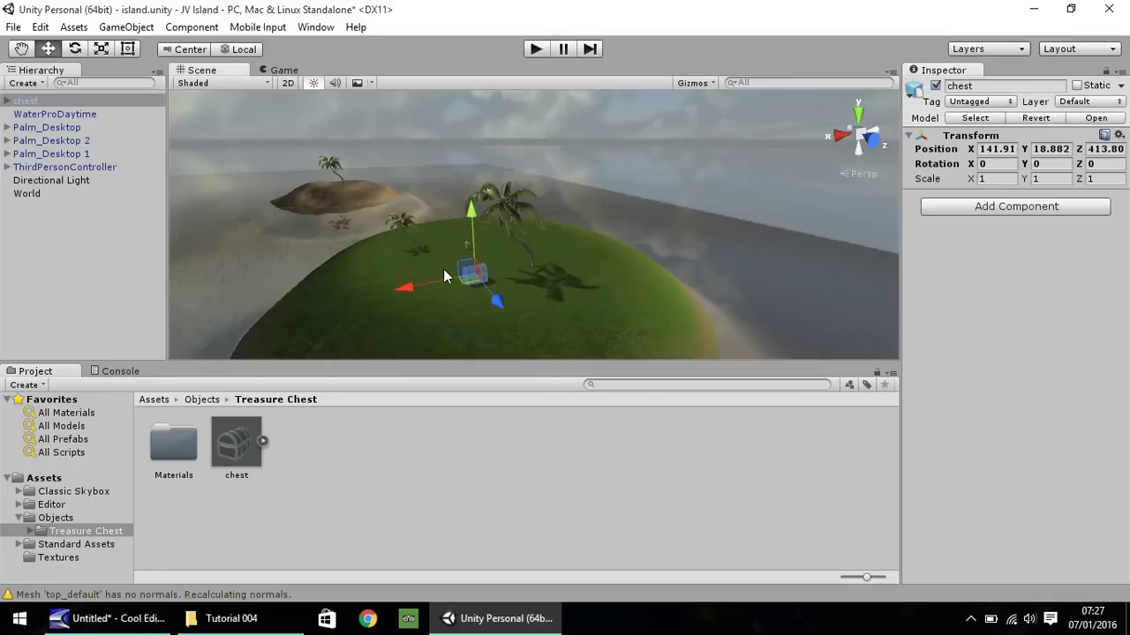
scroll(468, 285, up, 2)
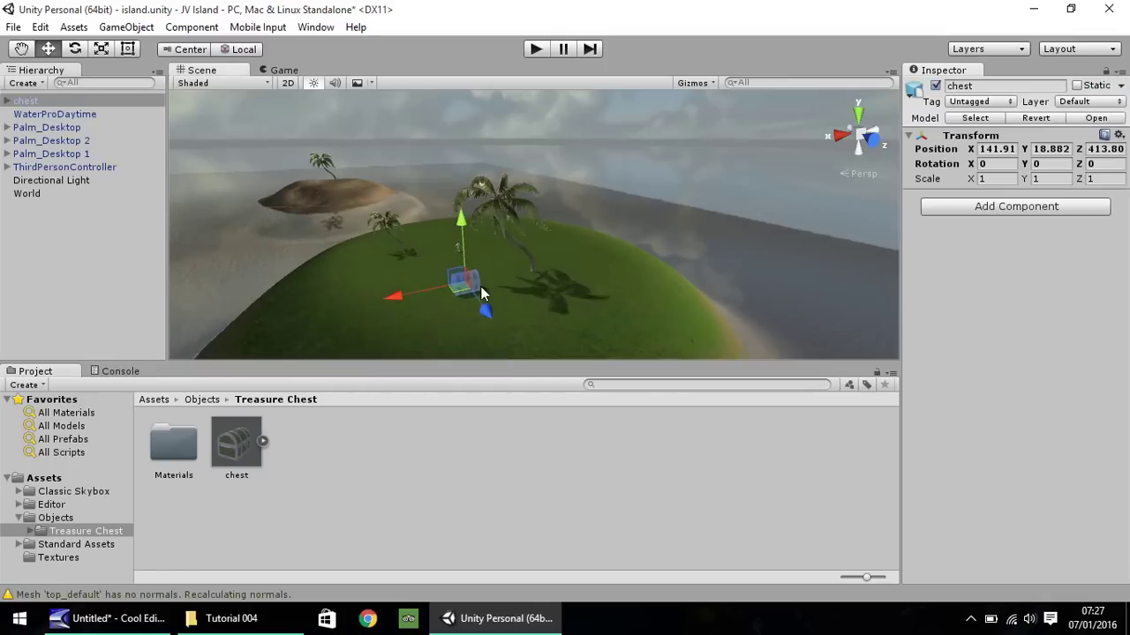
double_click(43, 101)
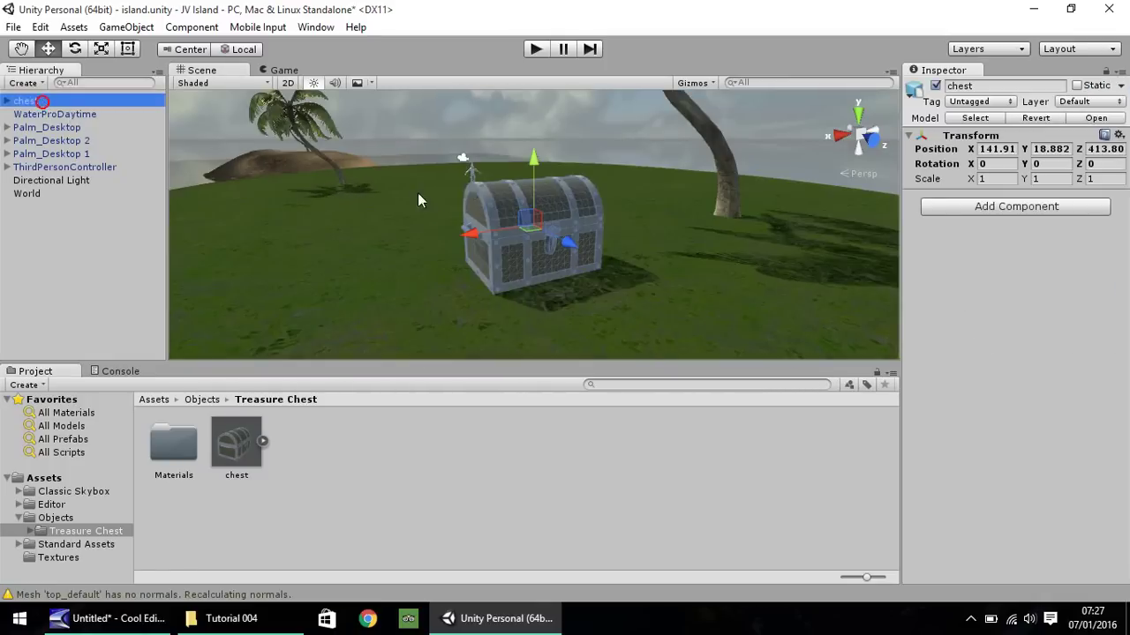
Add a second chest, chest 1, positioned to the left of the first
click(615, 283)
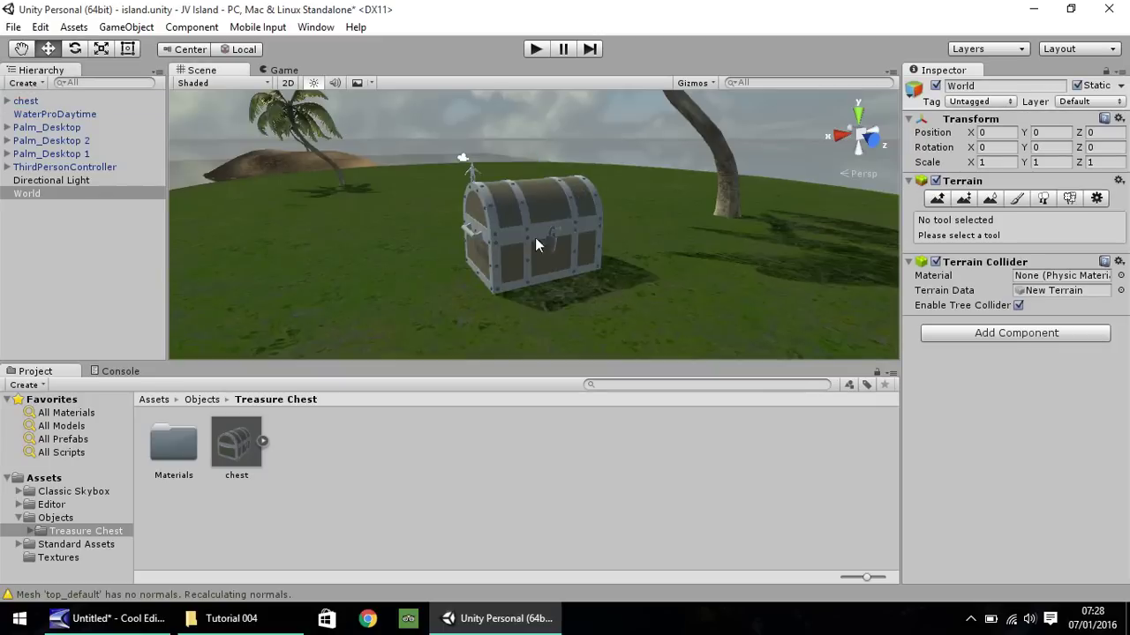
click(8, 101)
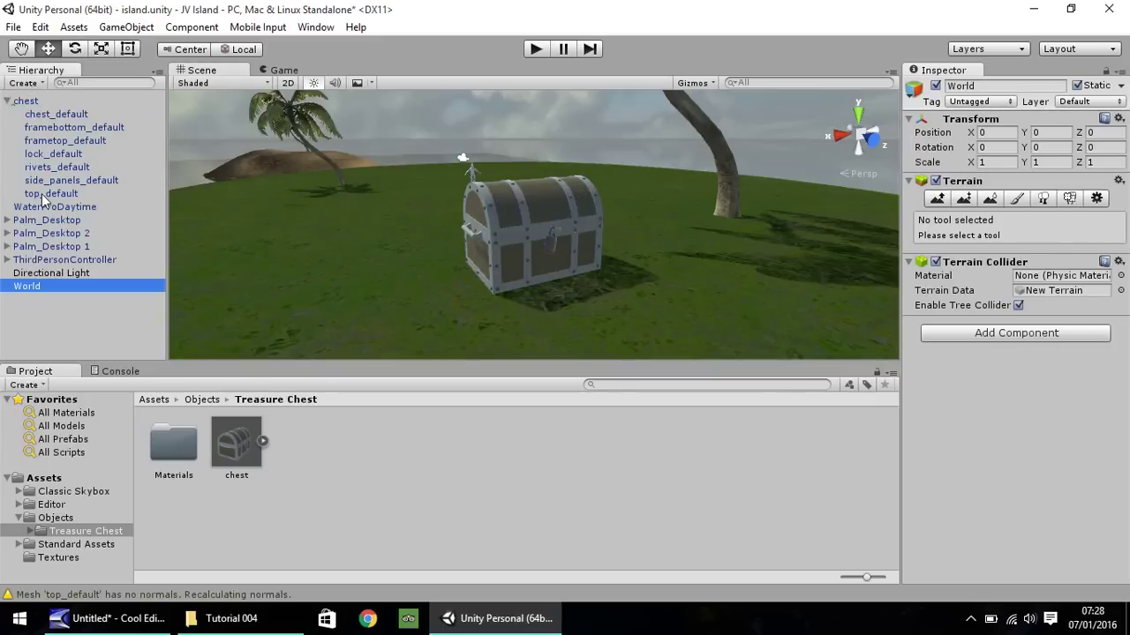
click(8, 101)
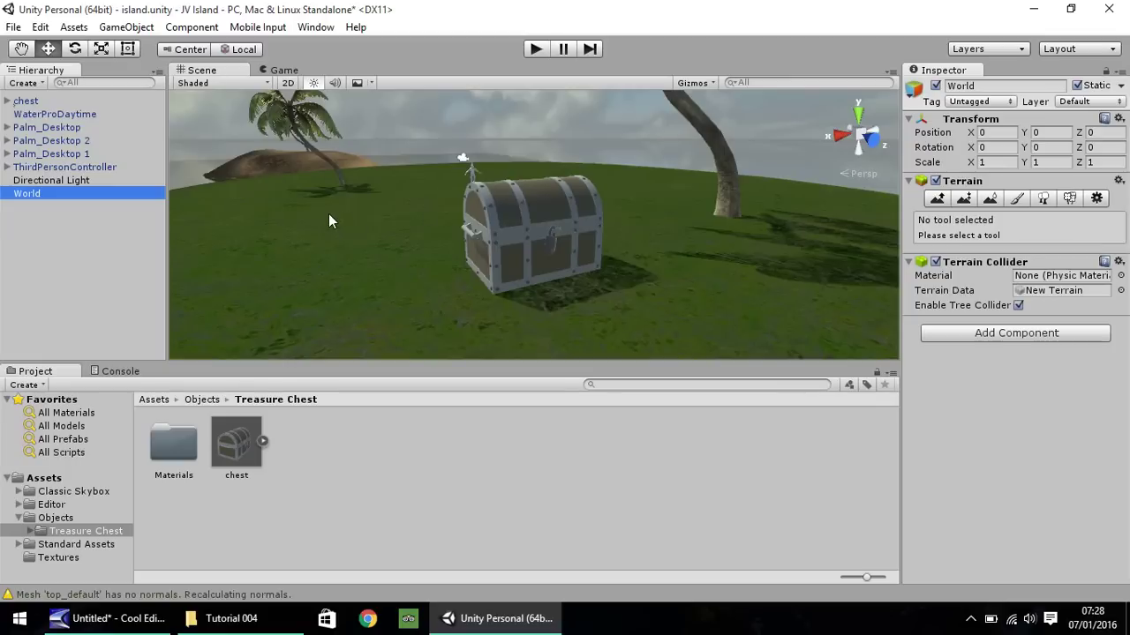
scroll(335, 219, down, 2)
drag(245, 443, 260, 222)
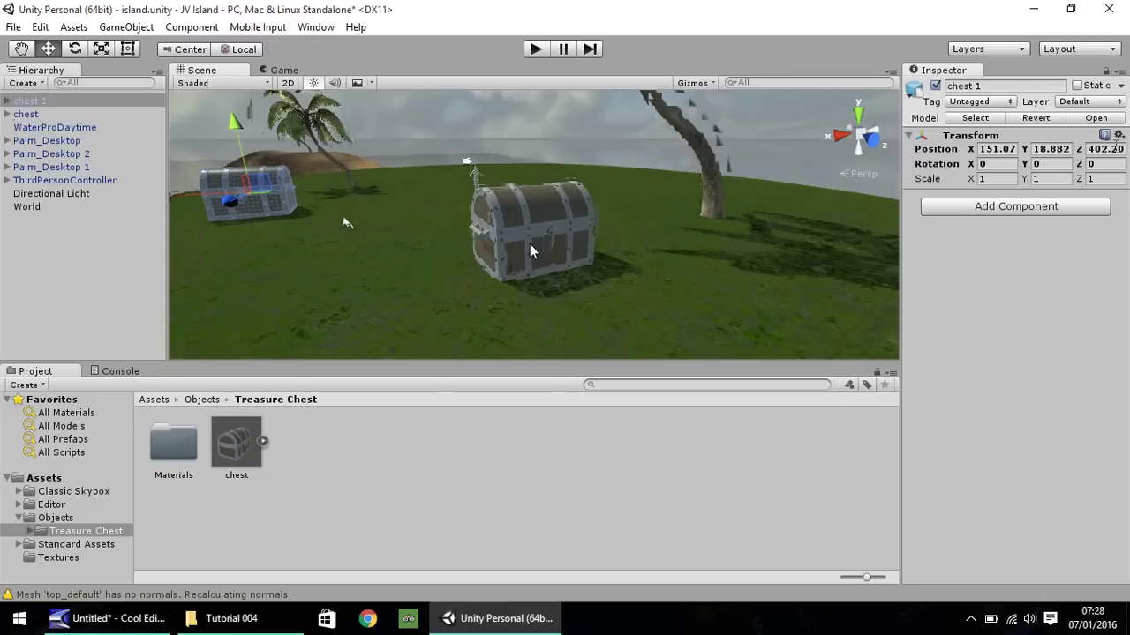
Add a Mesh Collider to the centre chest
click(530, 247)
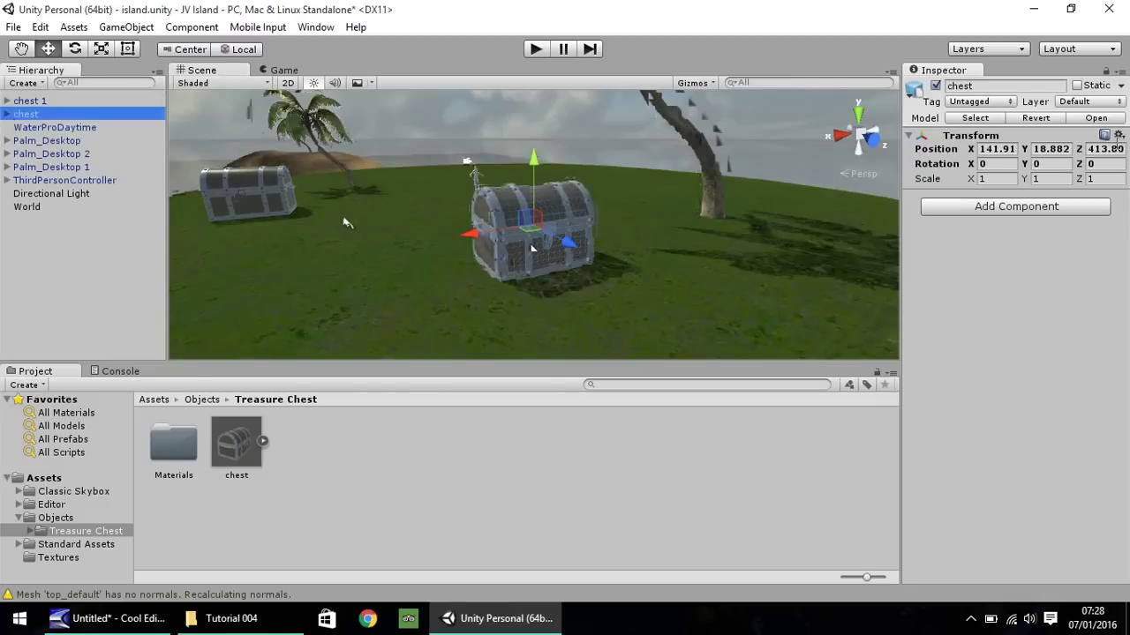
click(1044, 208)
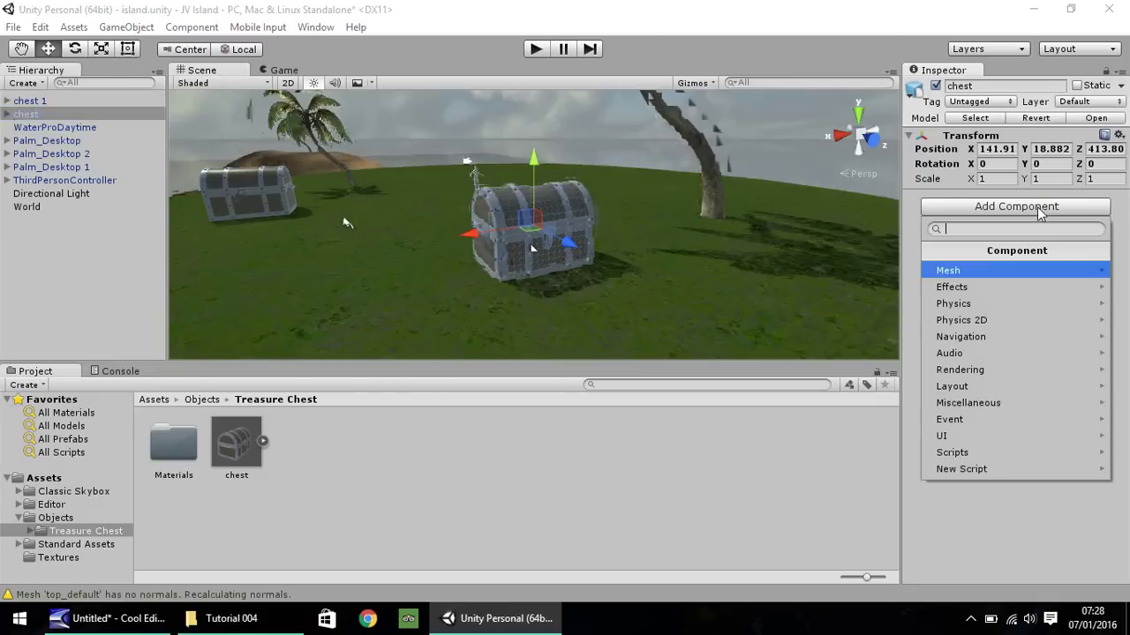
click(979, 303)
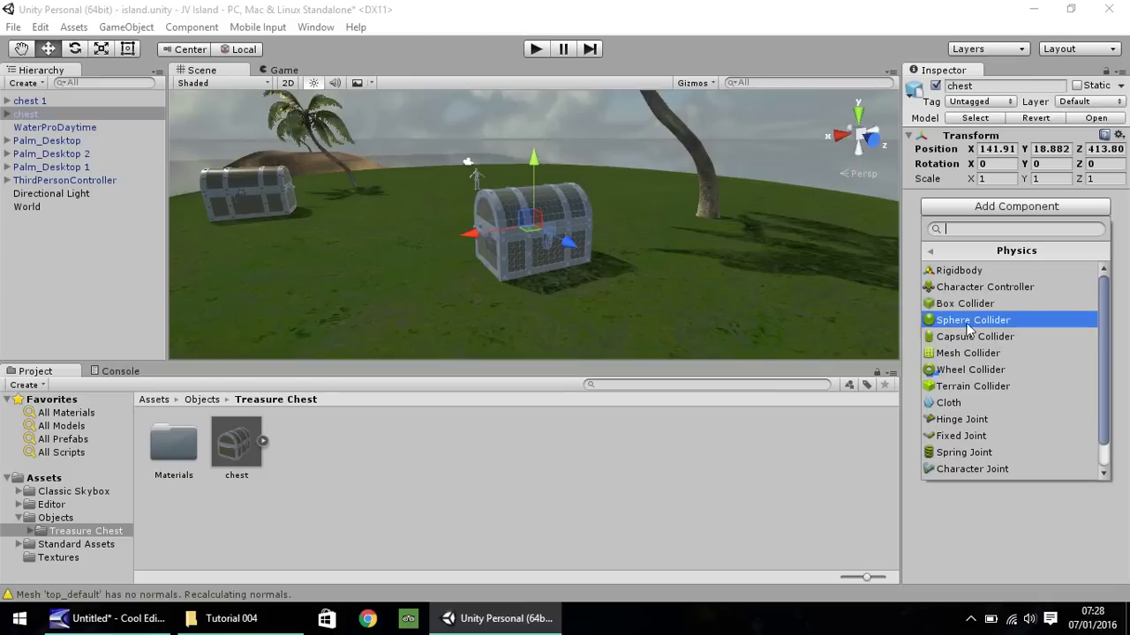
click(989, 353)
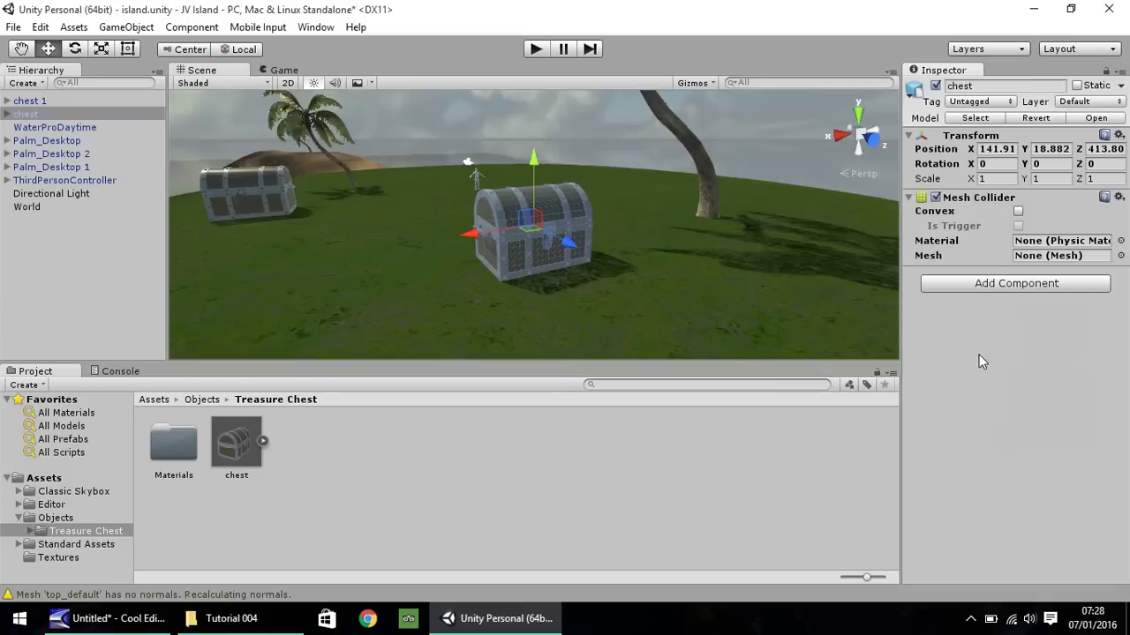
Add a Box Collider to the left chest, chest 1
click(187, 181)
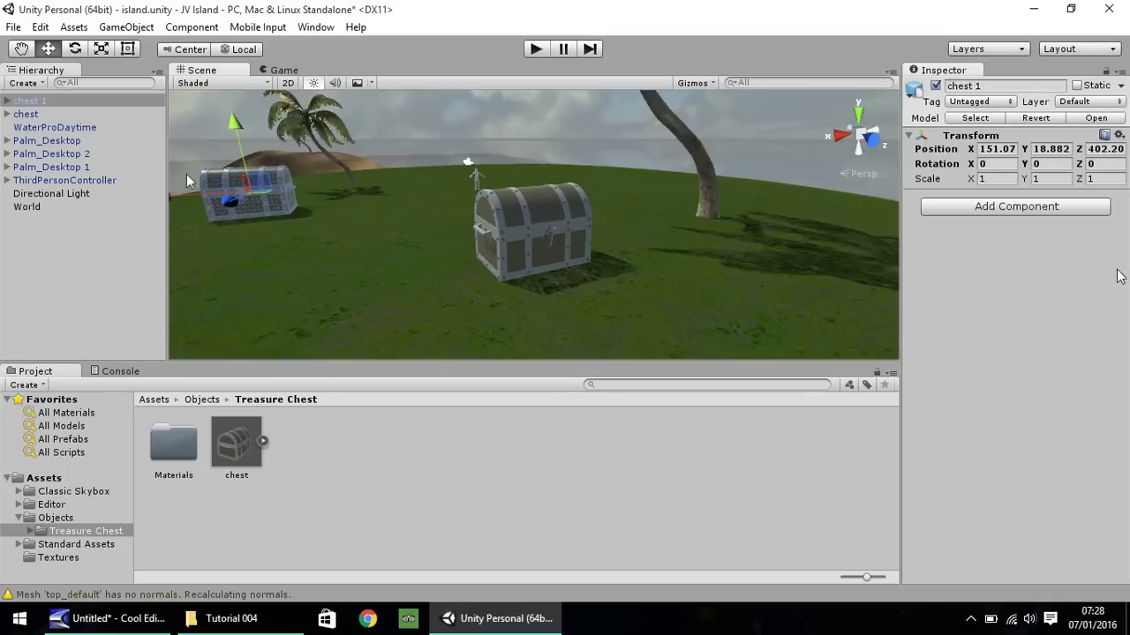
click(1062, 210)
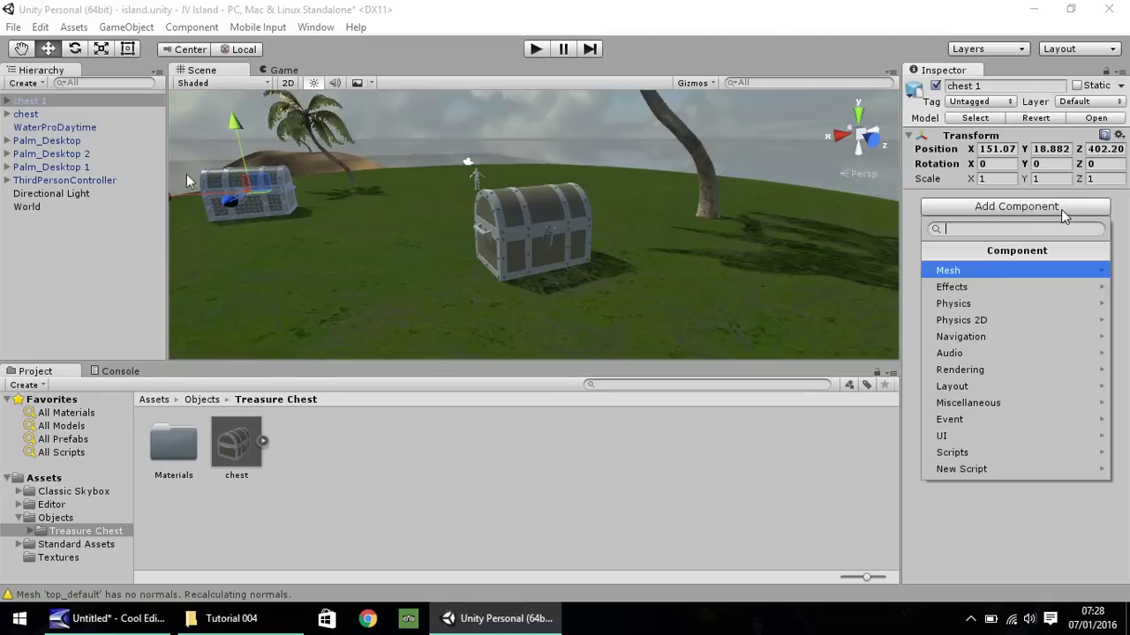
click(971, 303)
click(965, 305)
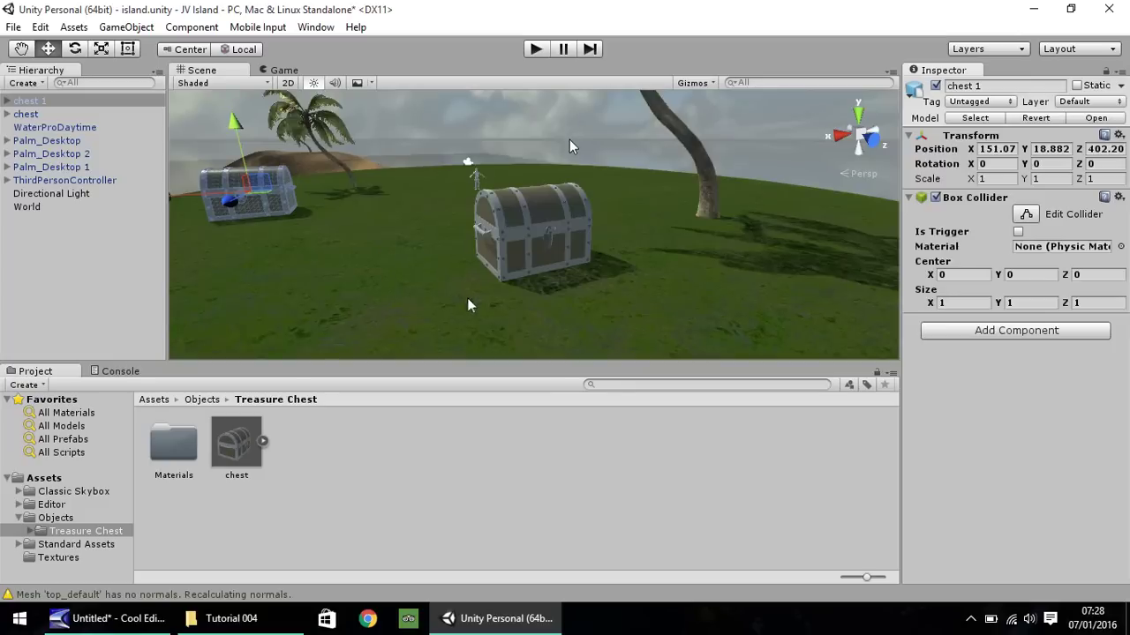
click(536, 49)
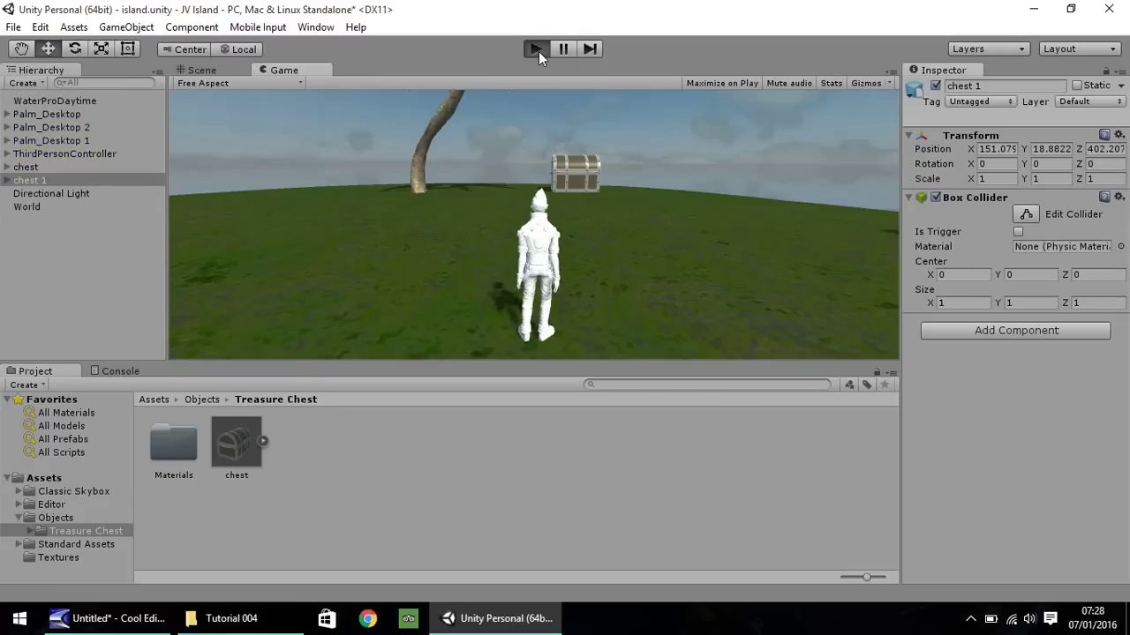
key(w)
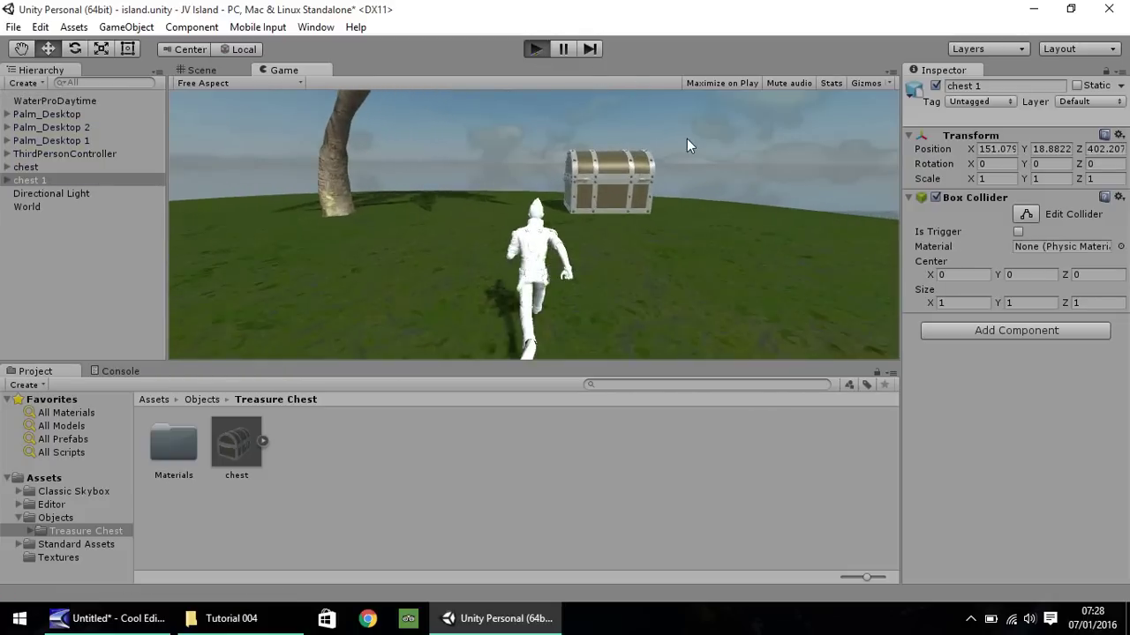
key(a)
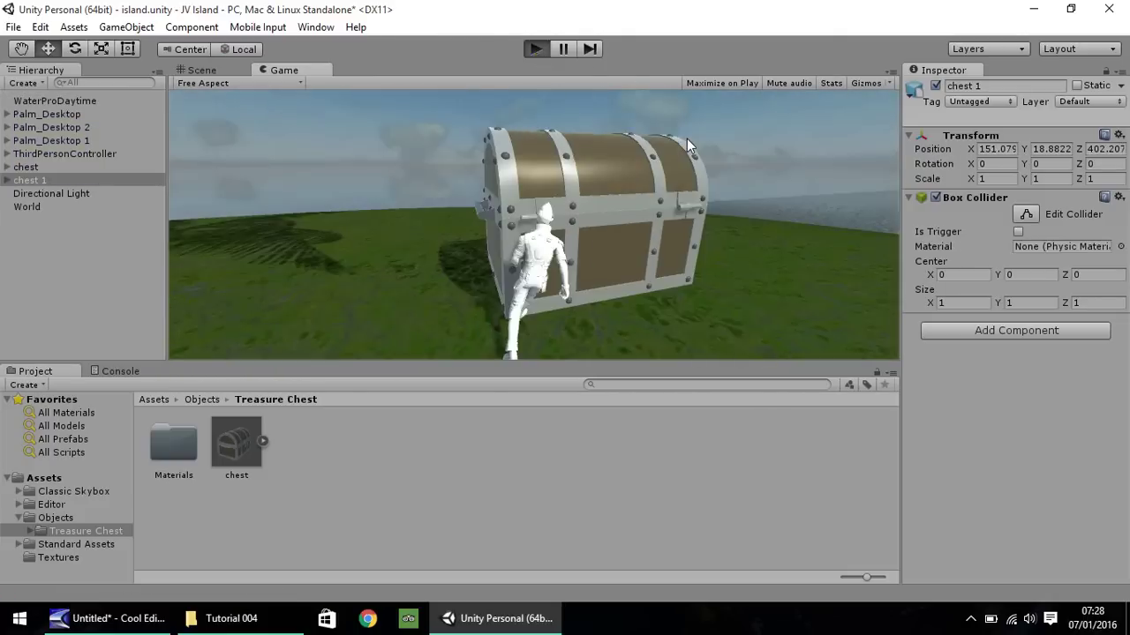
key(d)
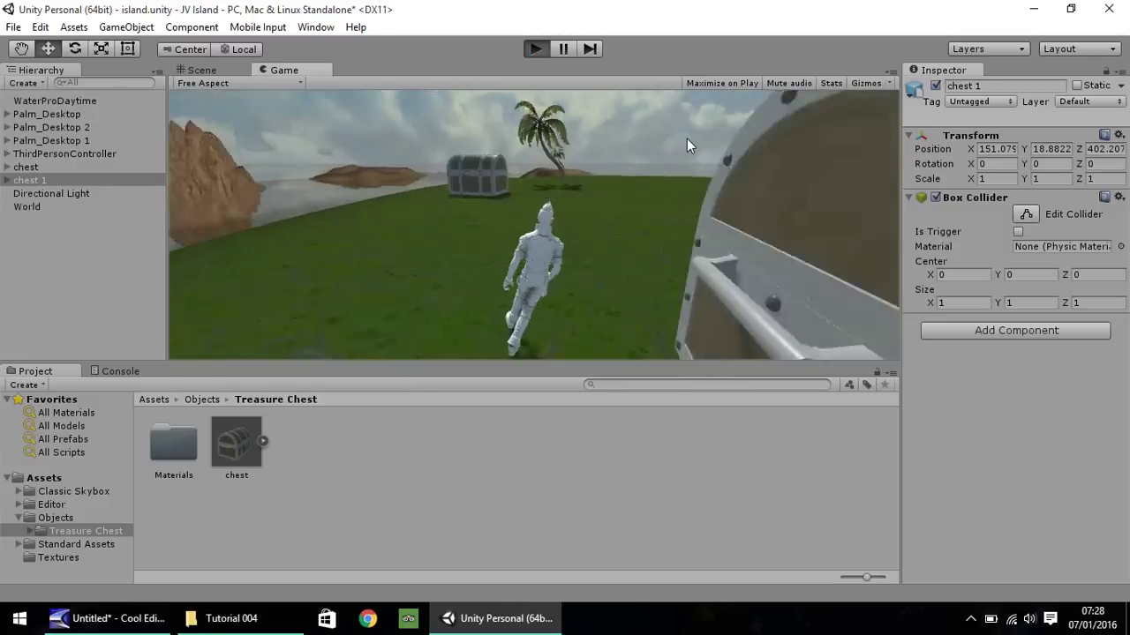
key(a)
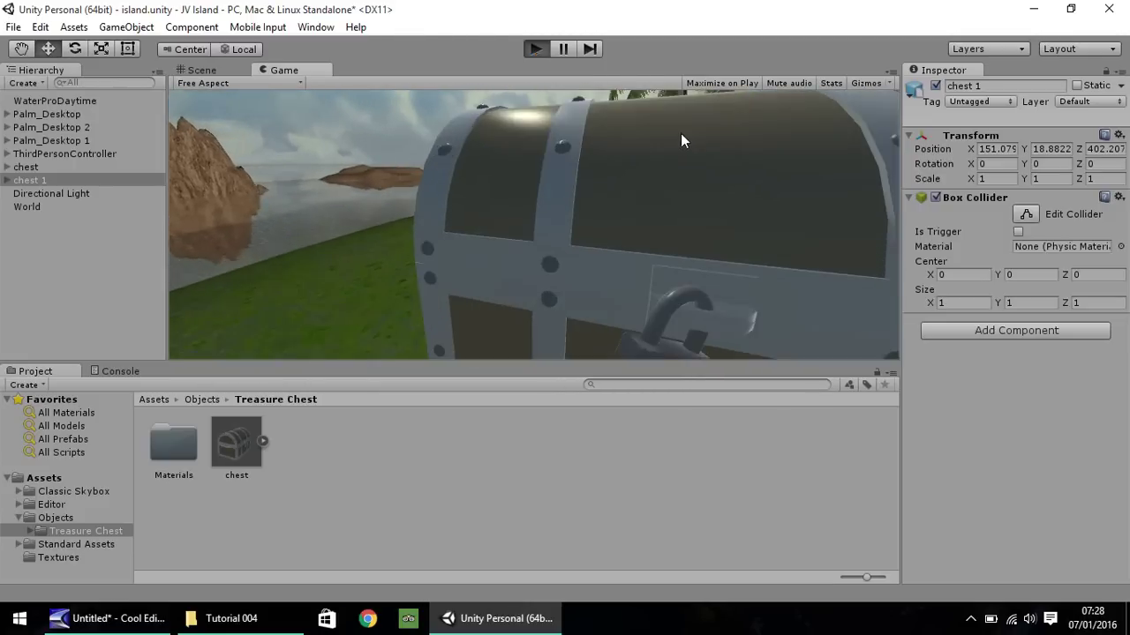
key(a)
click(542, 51)
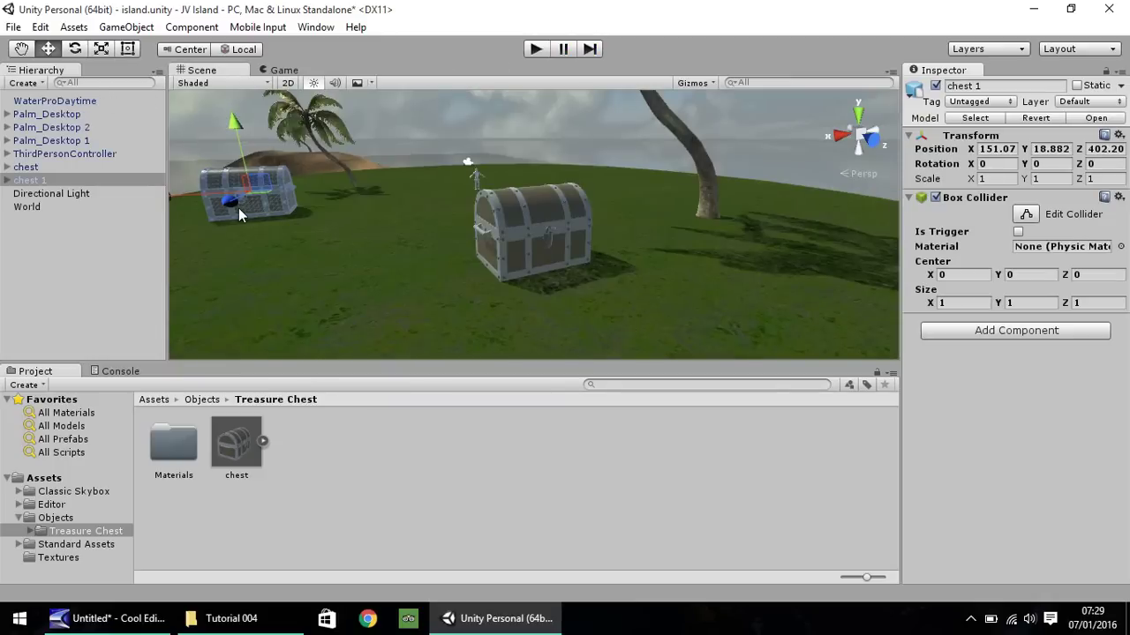
Replace the centre chest's Mesh Collider with a Box Collider
click(524, 256)
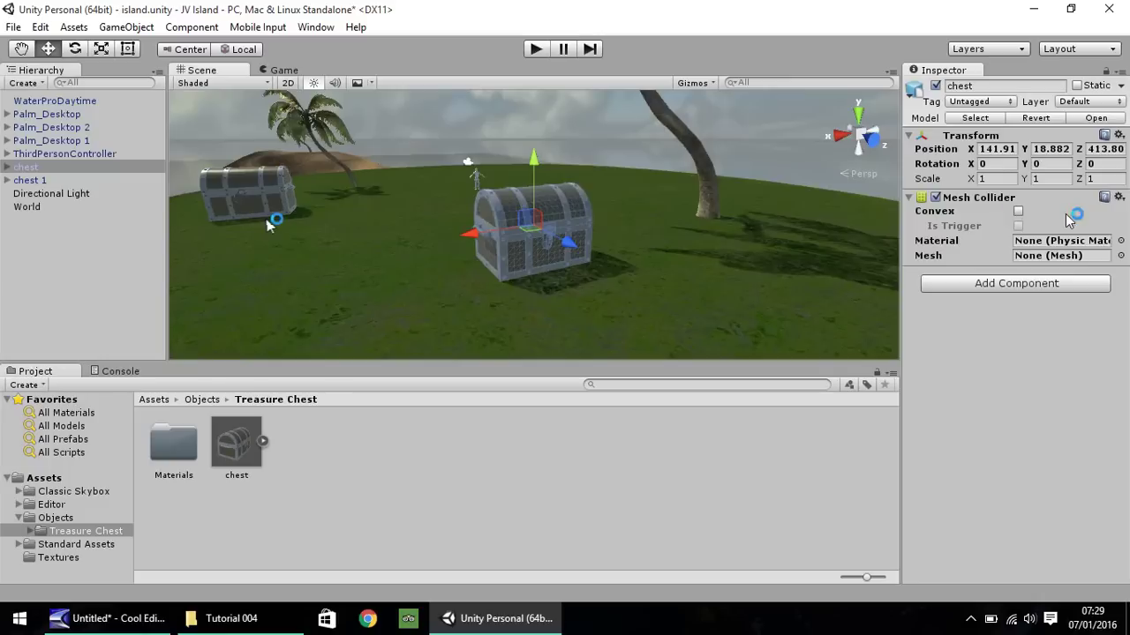
right_click(979, 198)
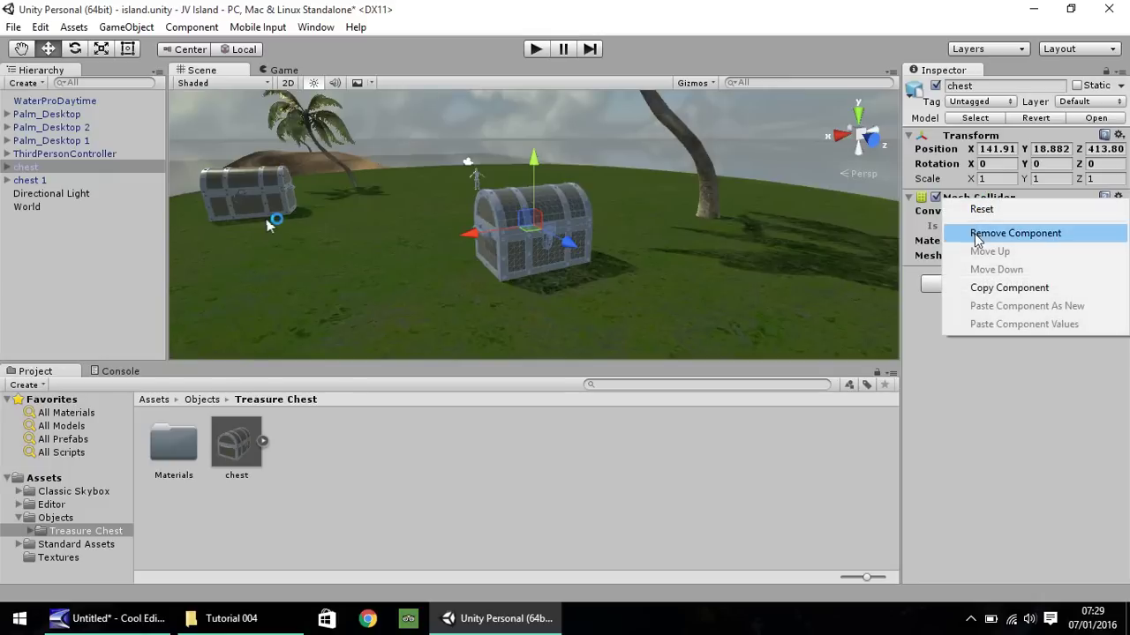
click(978, 235)
click(992, 209)
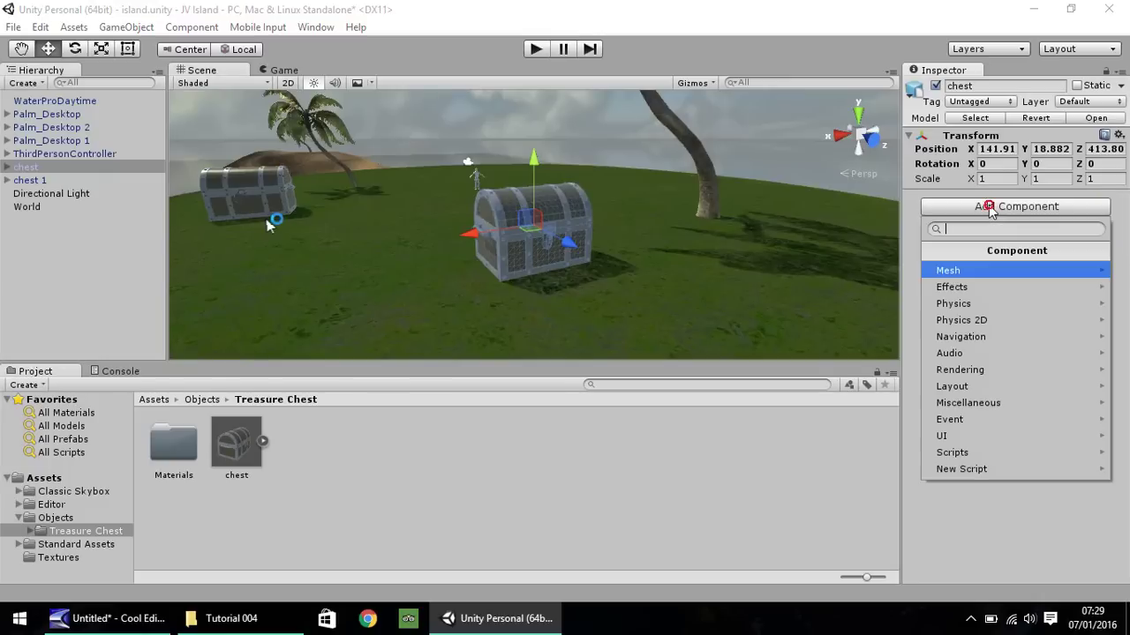
click(953, 302)
click(955, 300)
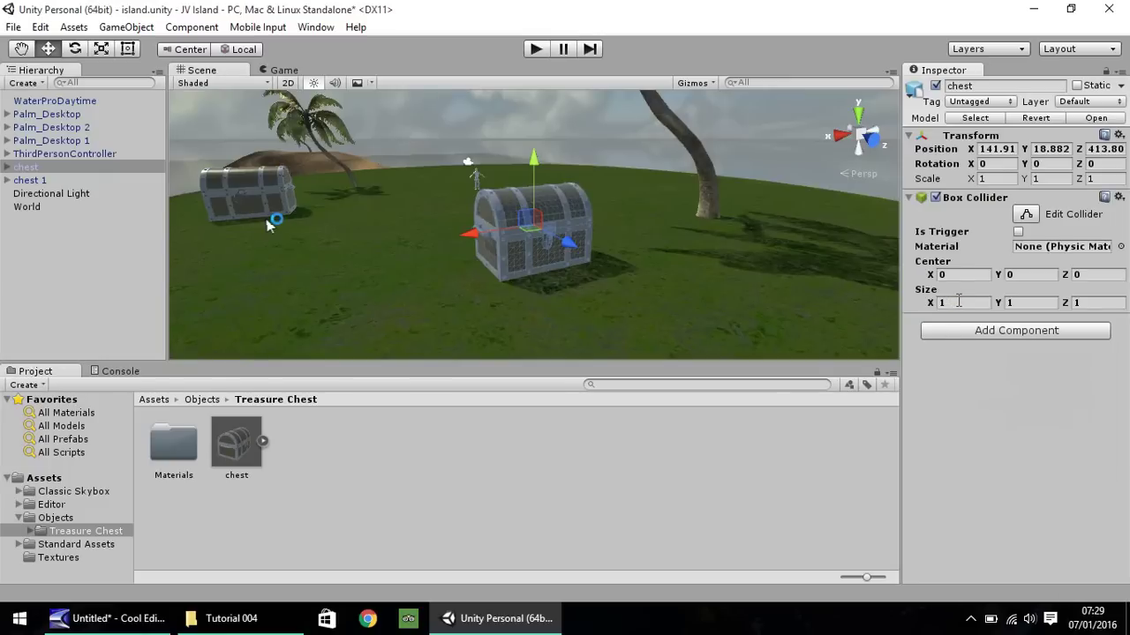
Size the centre chest's Box Collider to X 3, Y 2, Z 2
click(959, 301)
text(2)
key(Tab)
text(2)
key(Tab)
text(2)
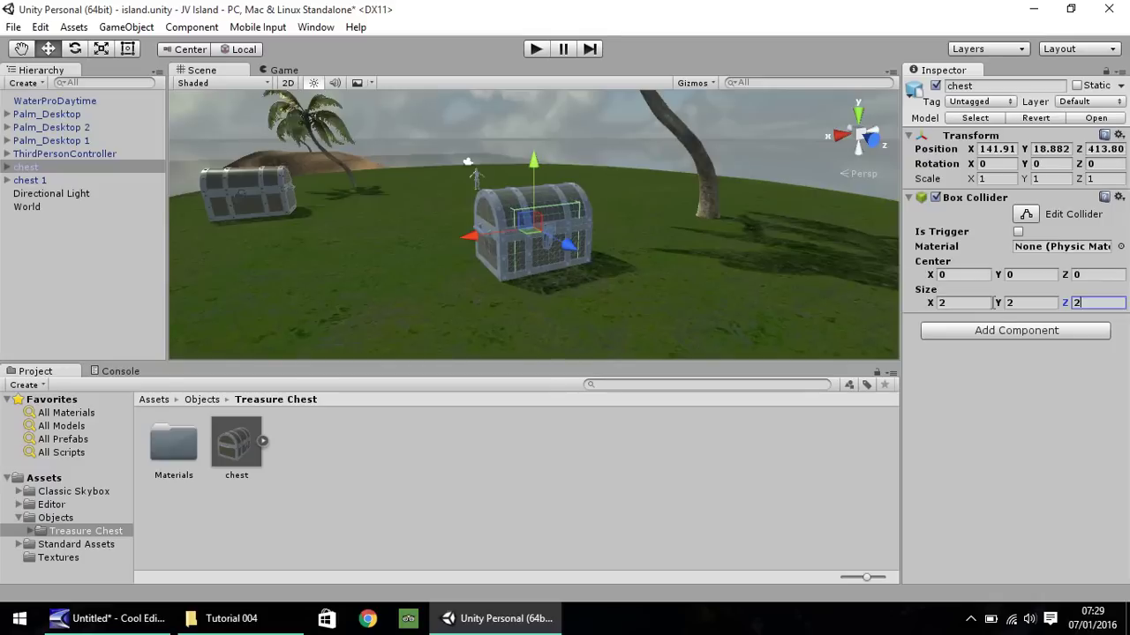
click(963, 302)
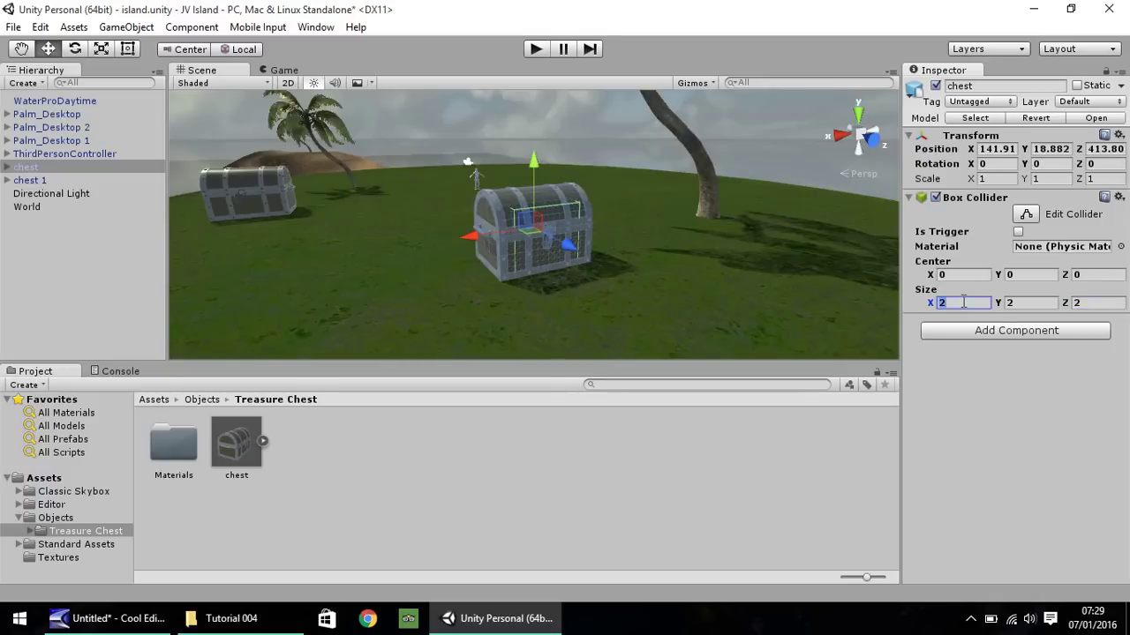
text(3)
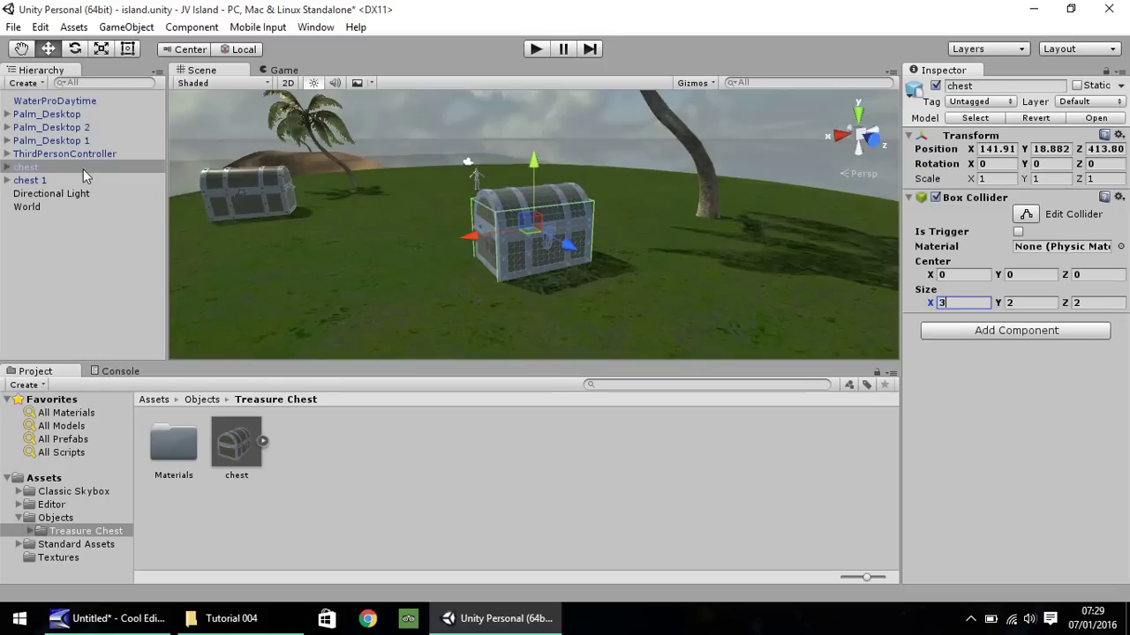
Give chest 1's Box Collider the same size, X 3, Y 2, Z 2
click(253, 210)
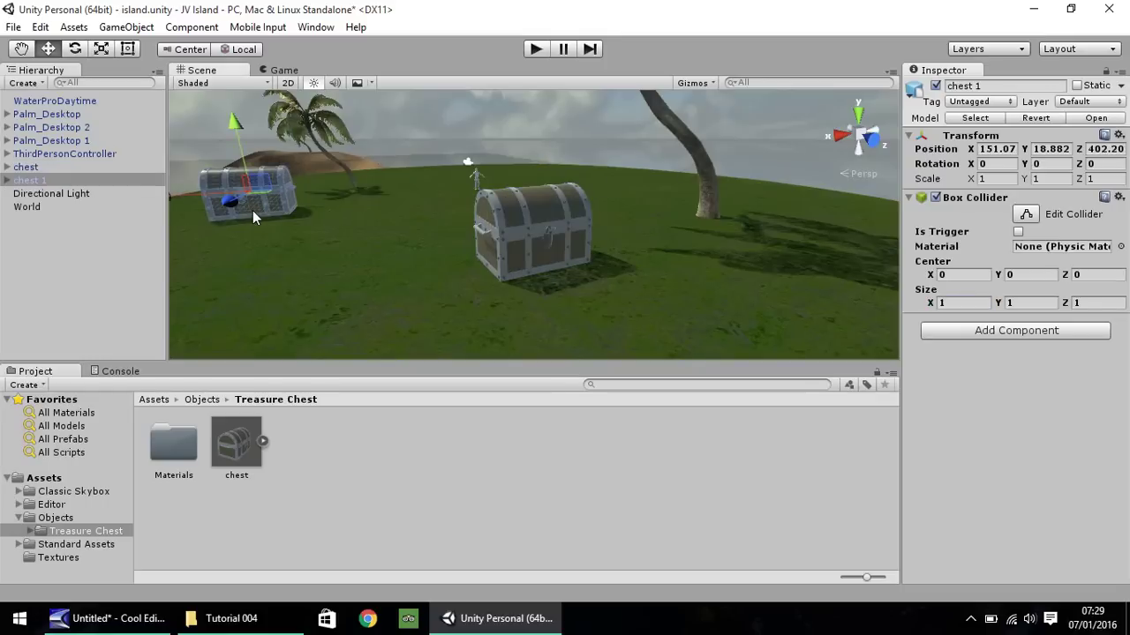
click(958, 302)
text(3)
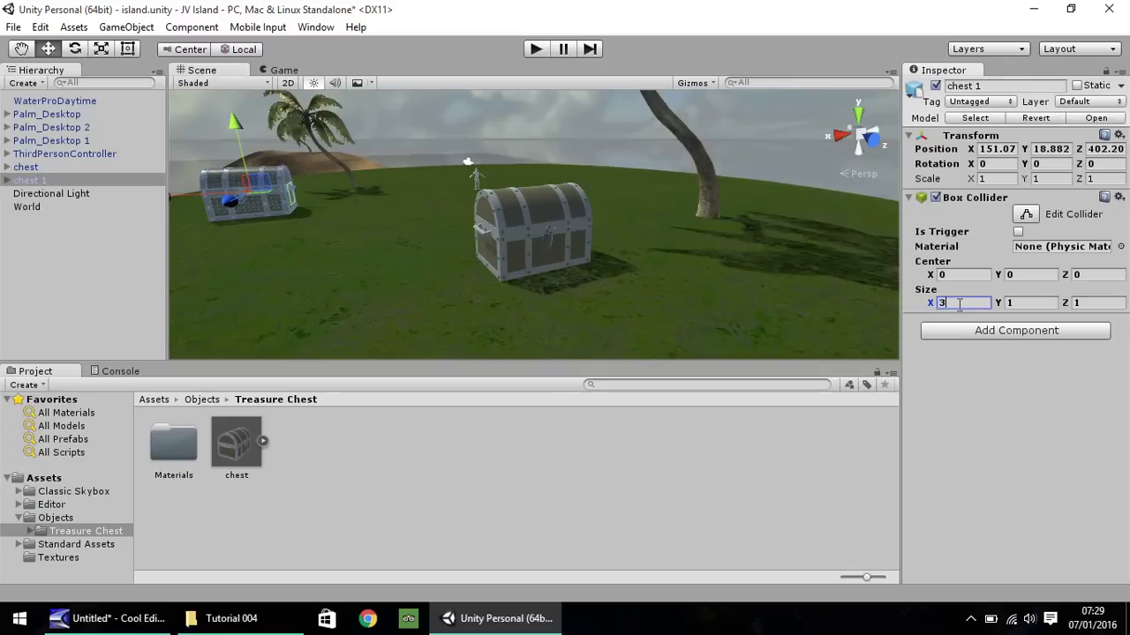
key(Tab)
text(2)
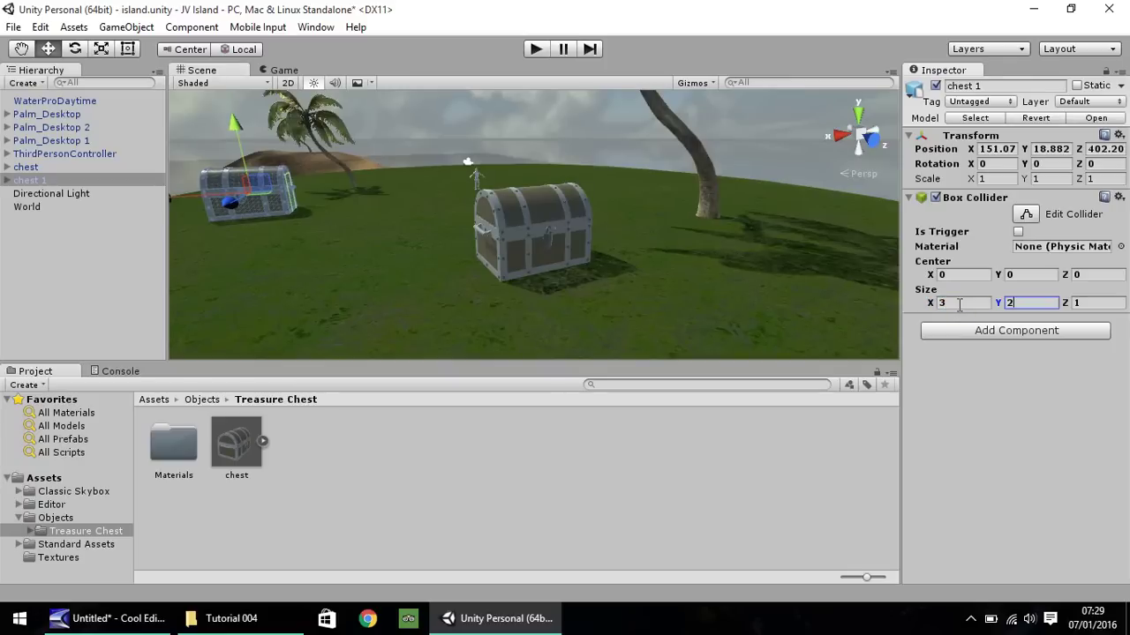
key(Tab)
text(2)
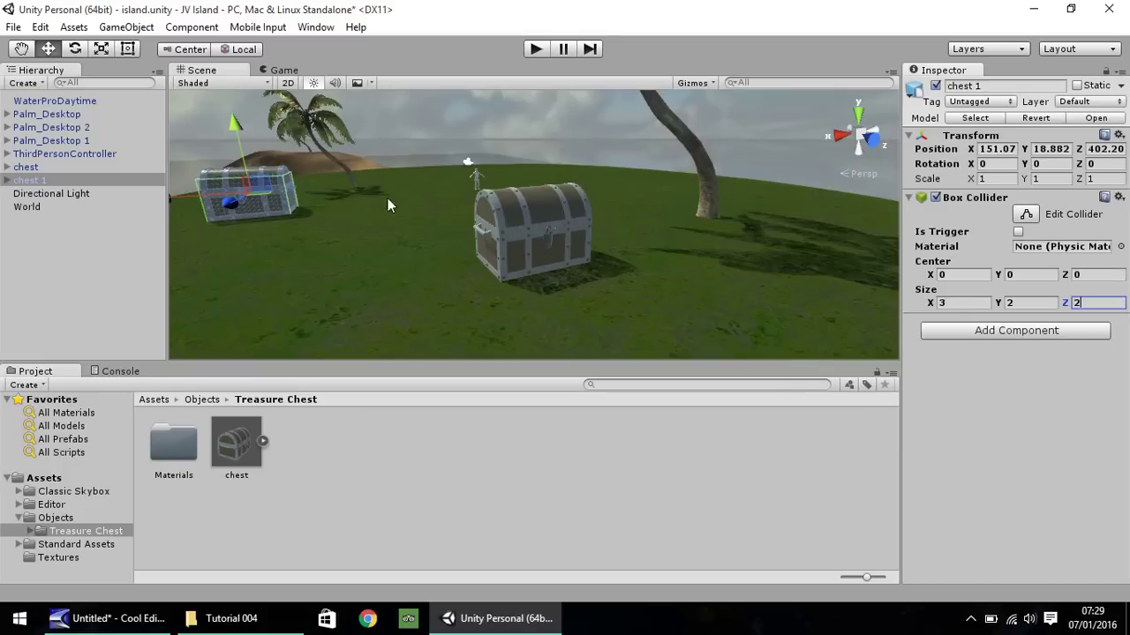
Scale chest 1 to 0.5 on all axes and lower it toward the ground
click(993, 179)
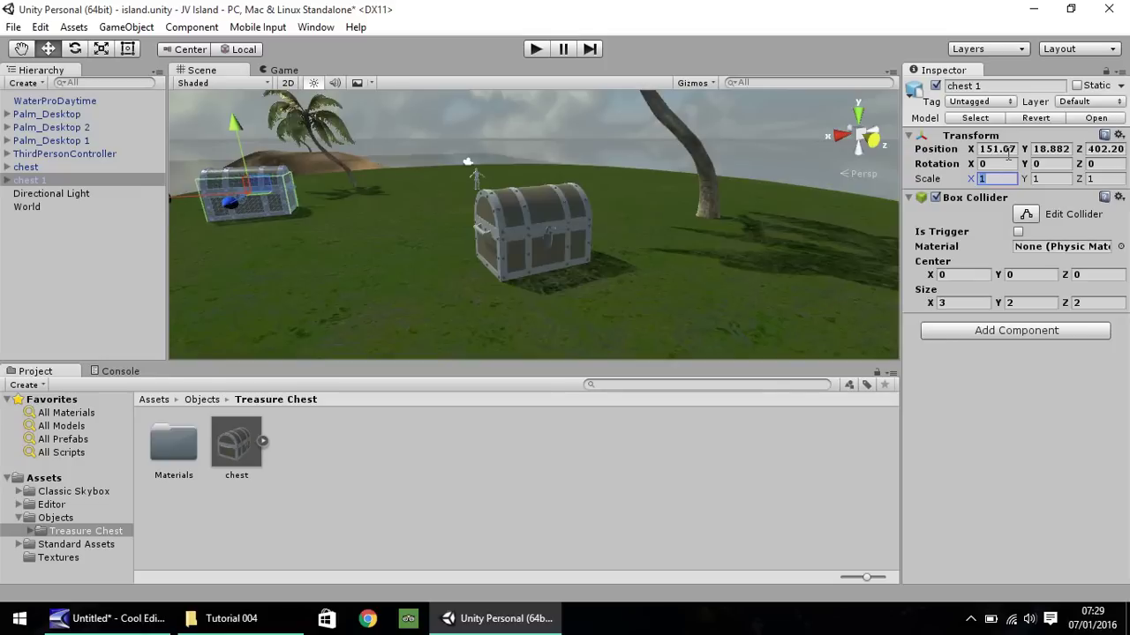
text(0.5)
key(Tab)
text(0.5)
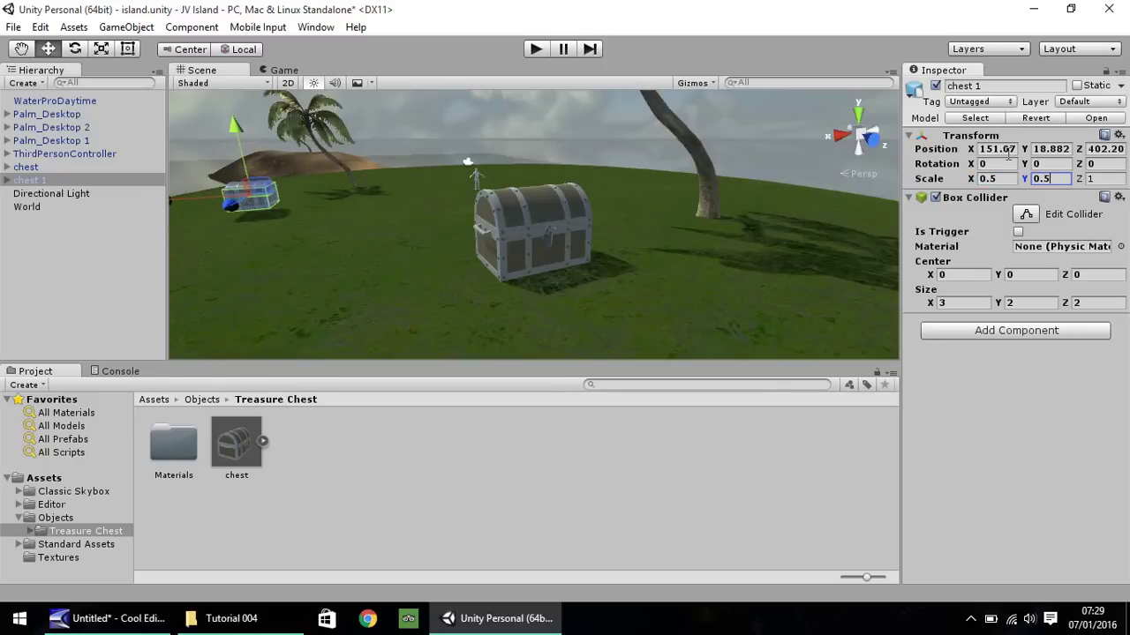
key(Tab)
text(0.5)
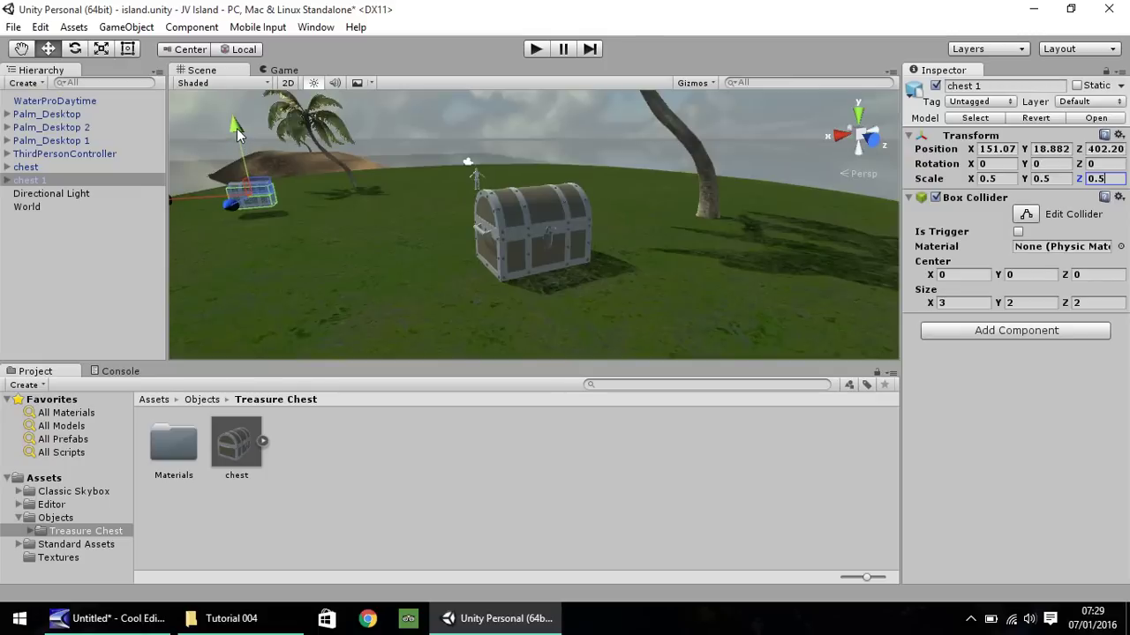
drag(236, 128, 236, 137)
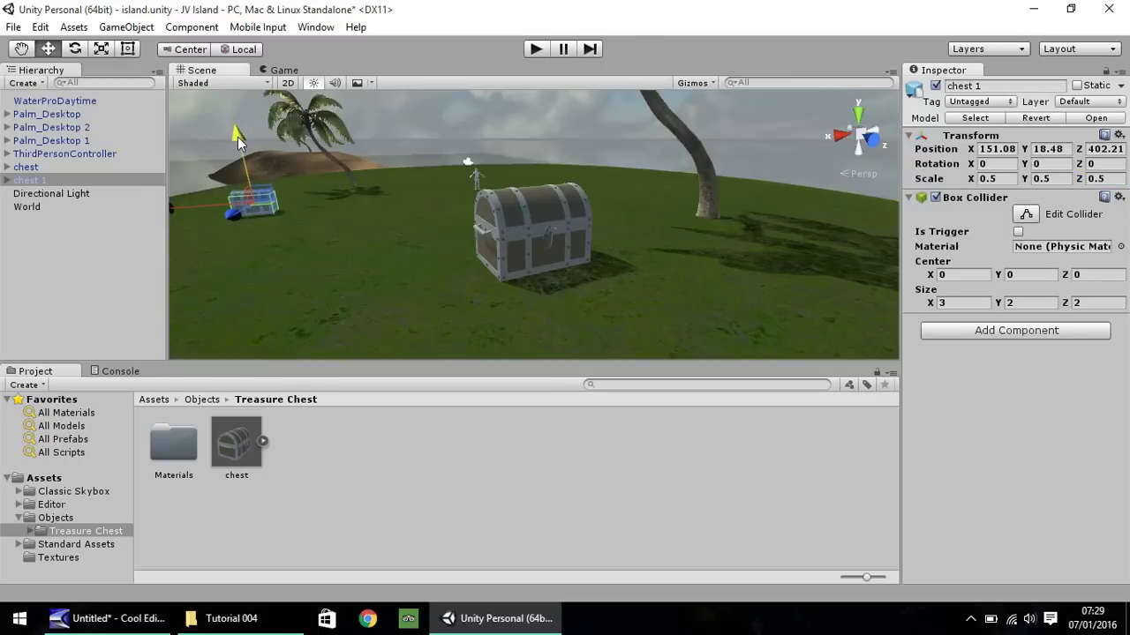
Scale the centre chest to 0.25 on all axes and lower it to Y 18.32
click(570, 260)
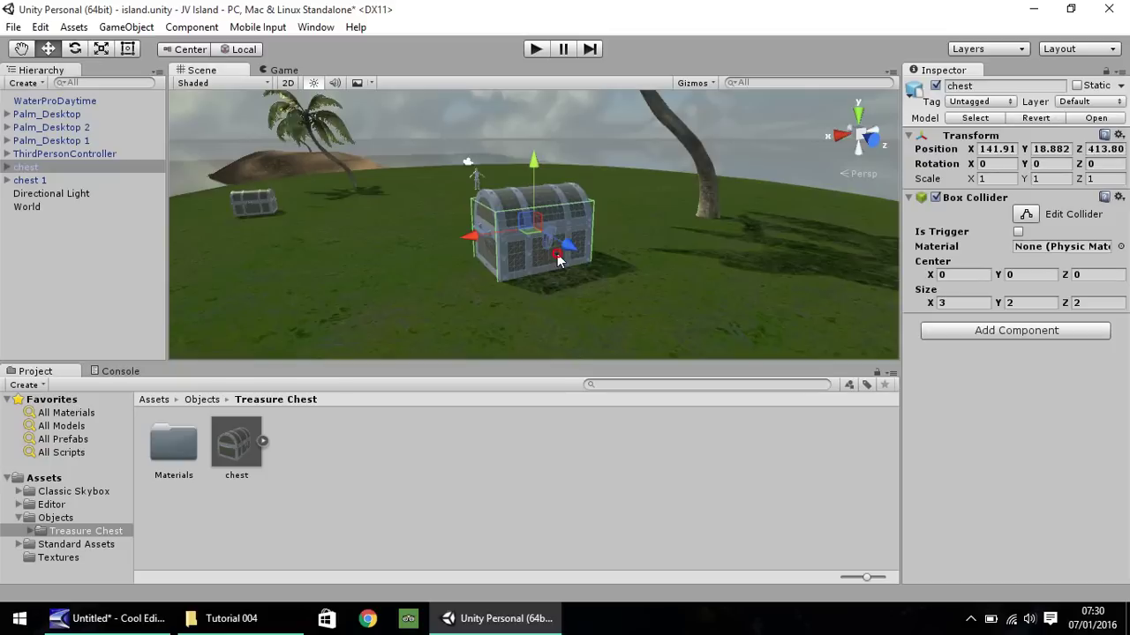
click(1008, 179)
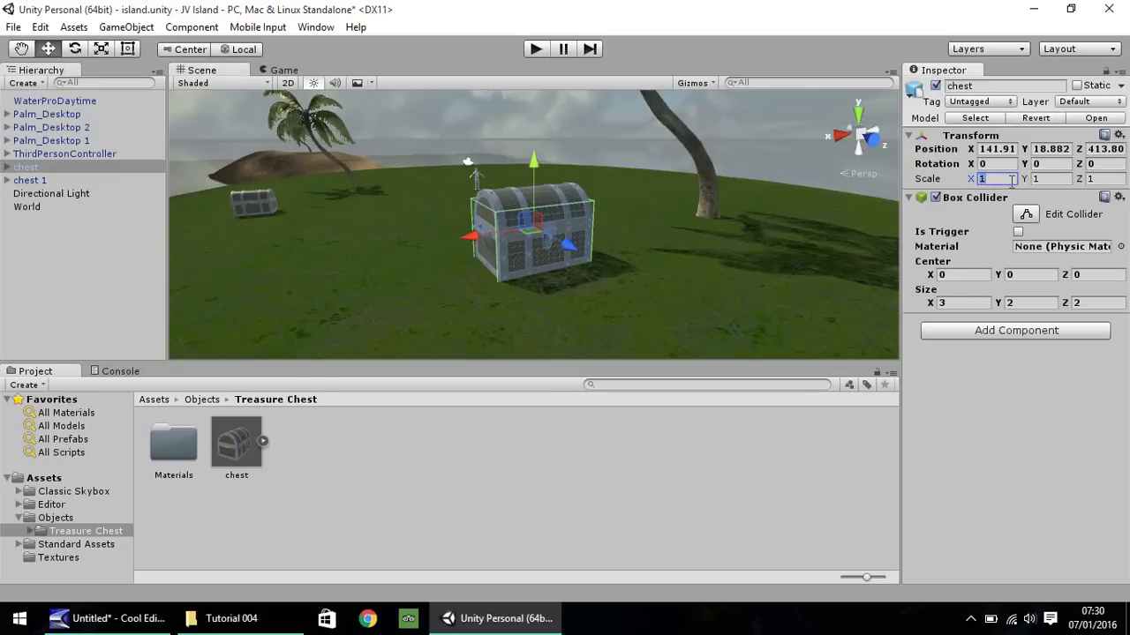
text(0.25)
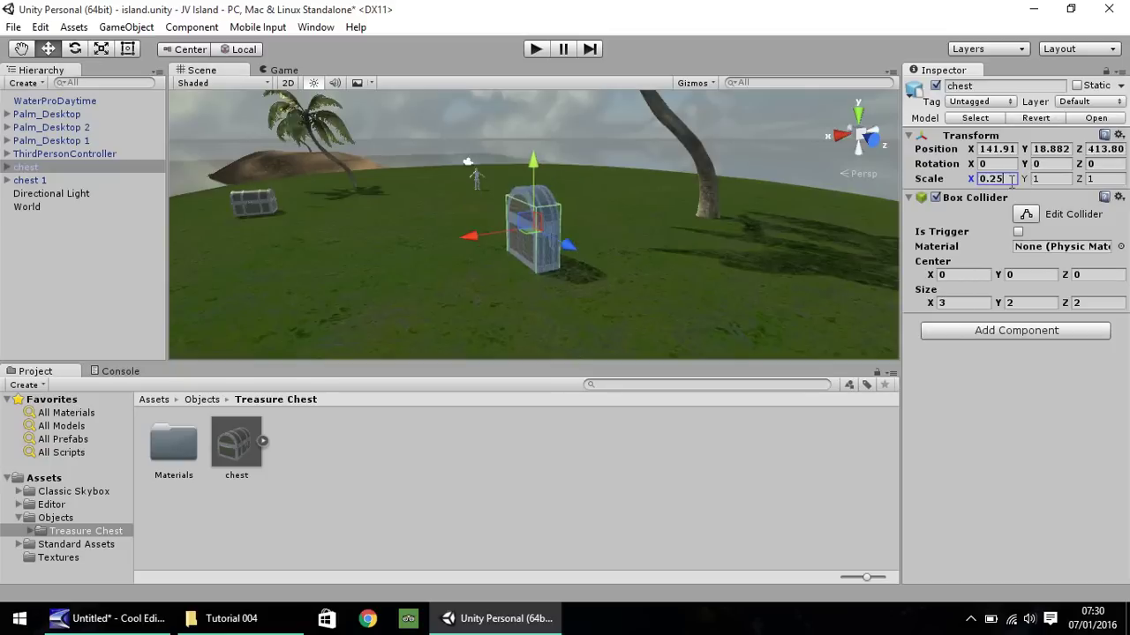
key(Tab)
text(0.25)
key(Tab)
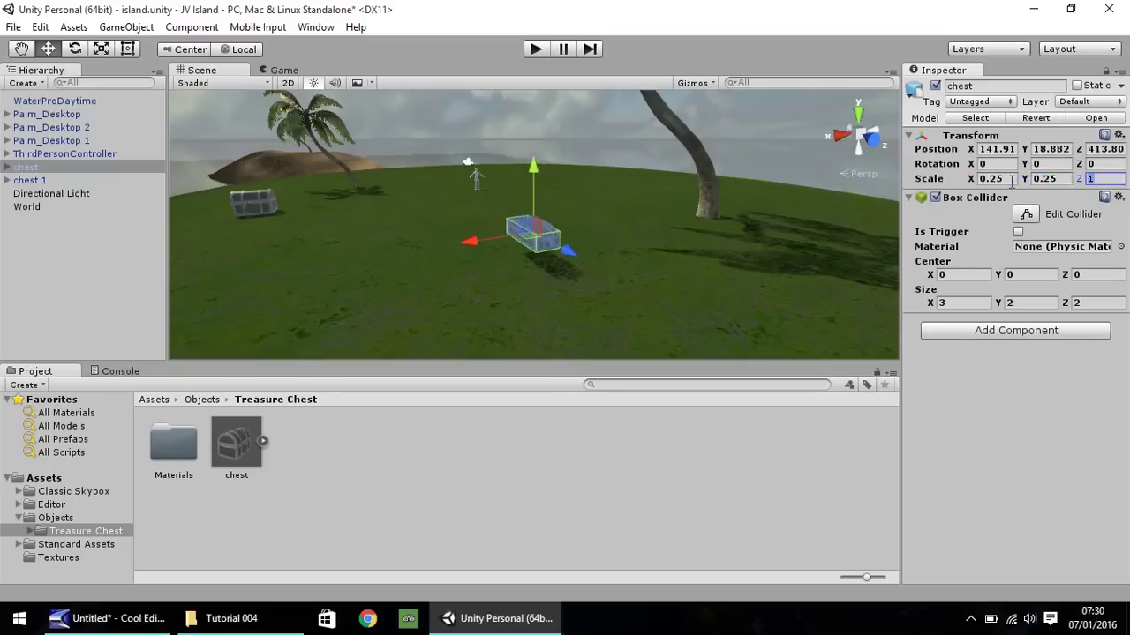
text(0.25)
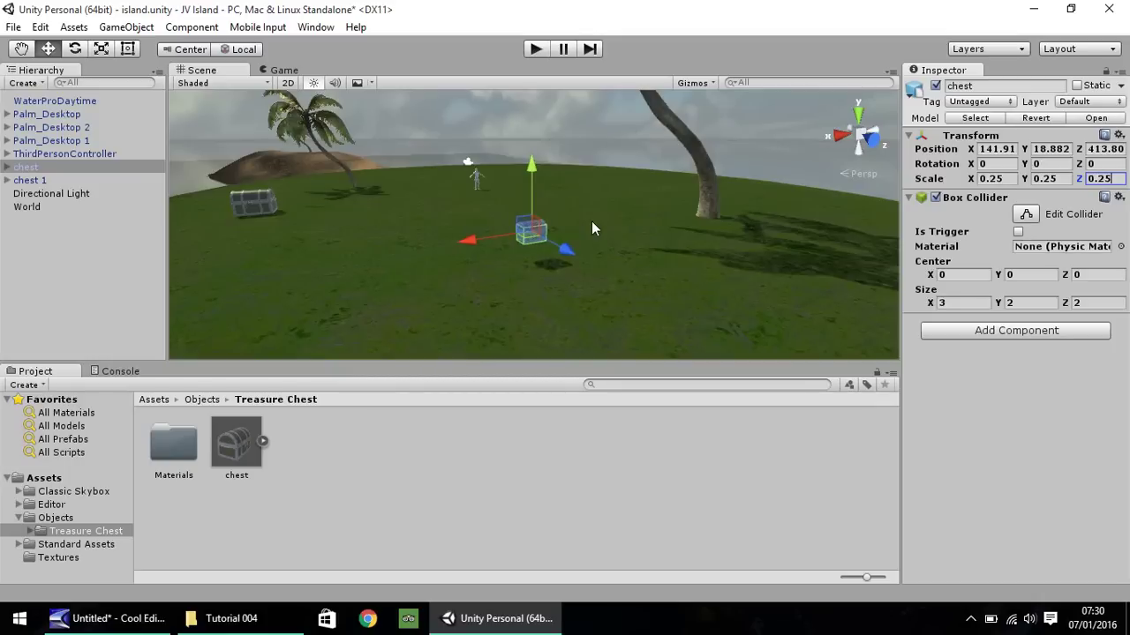
drag(531, 163, 532, 184)
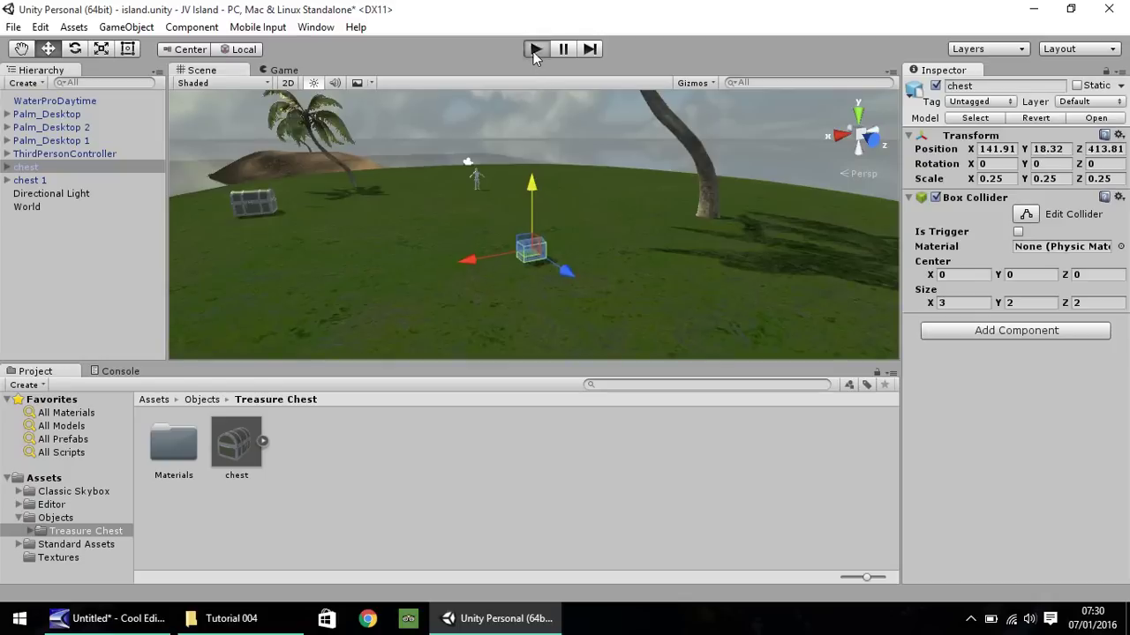
click(534, 49)
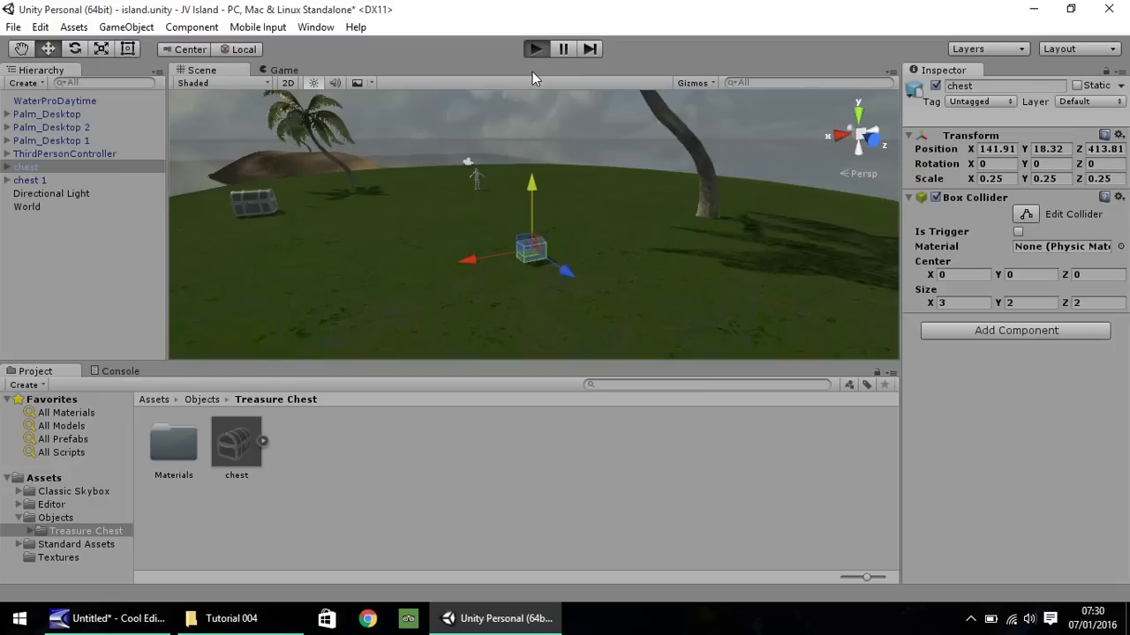
key(w)
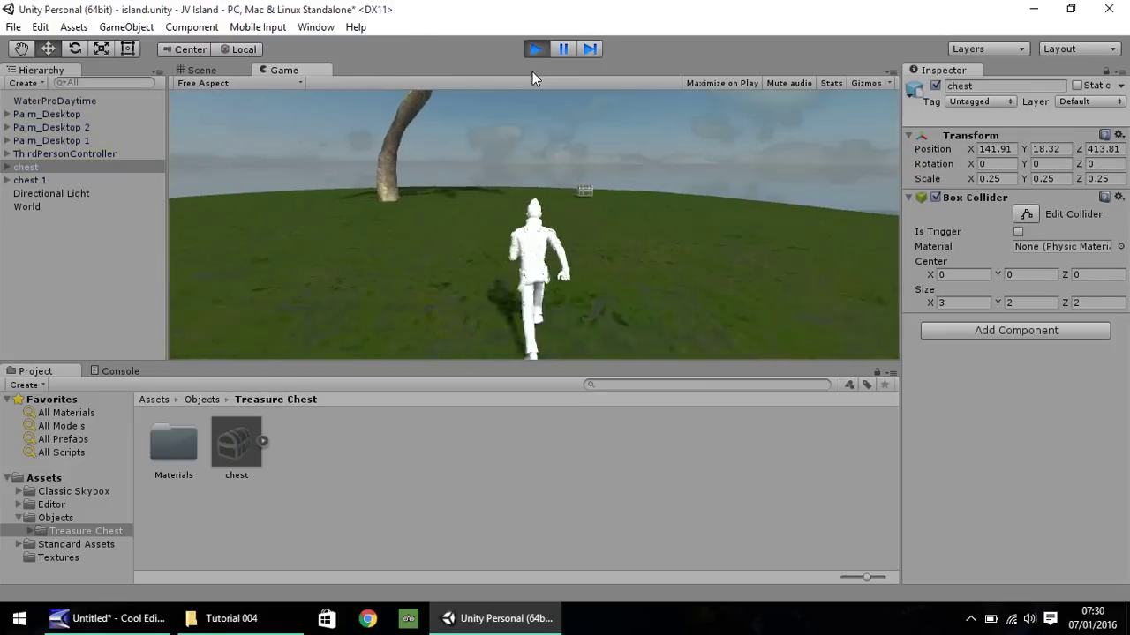
key(d)
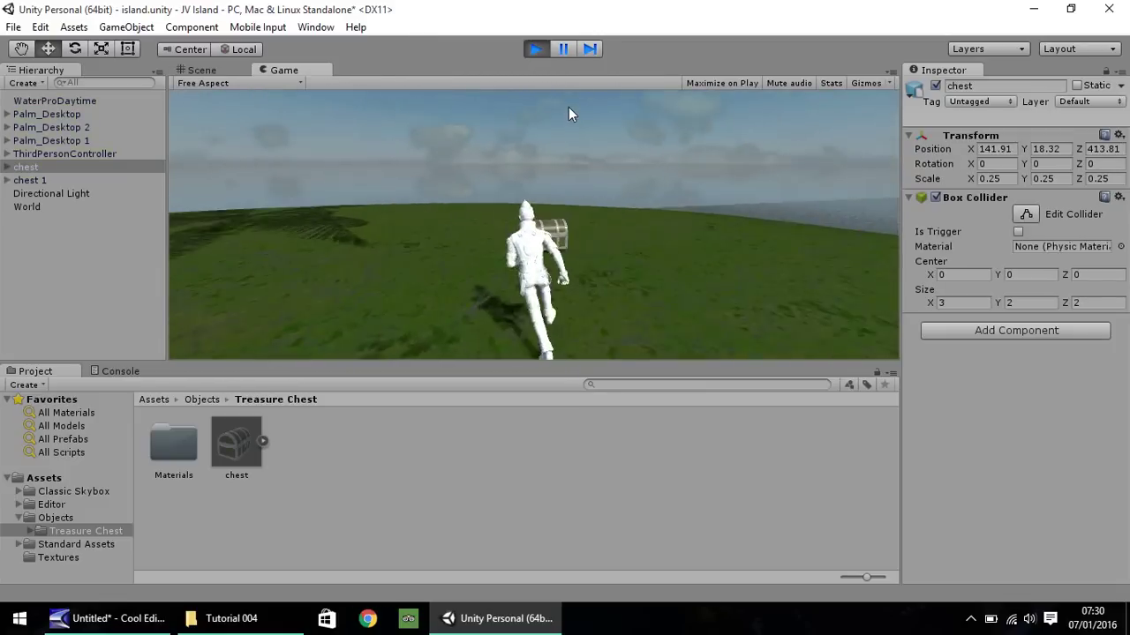
key(a)
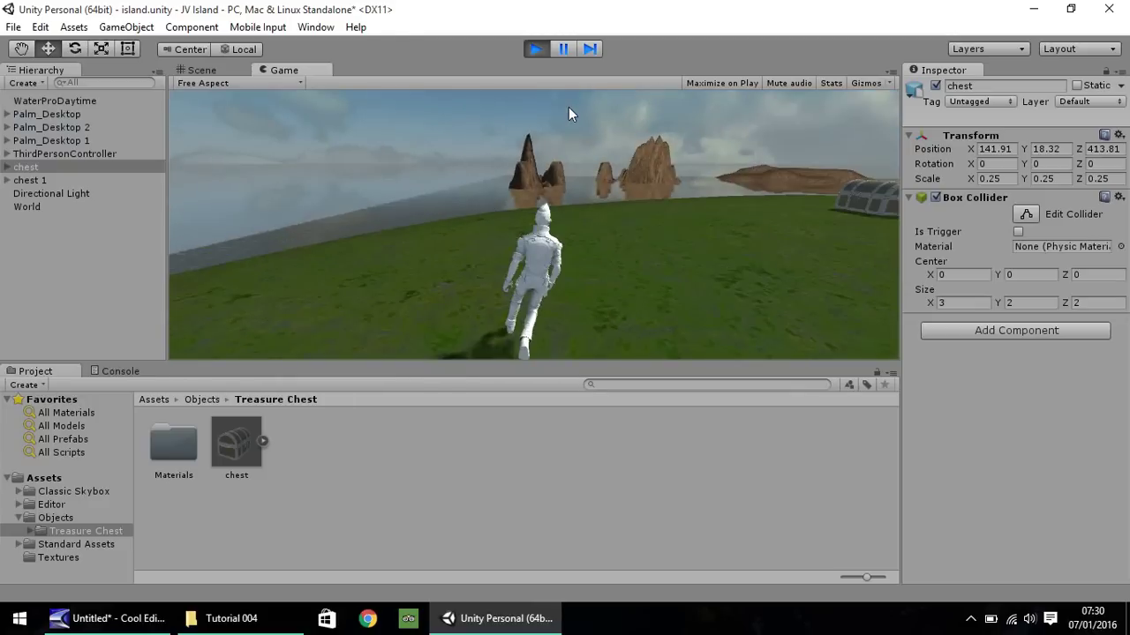
key(a)
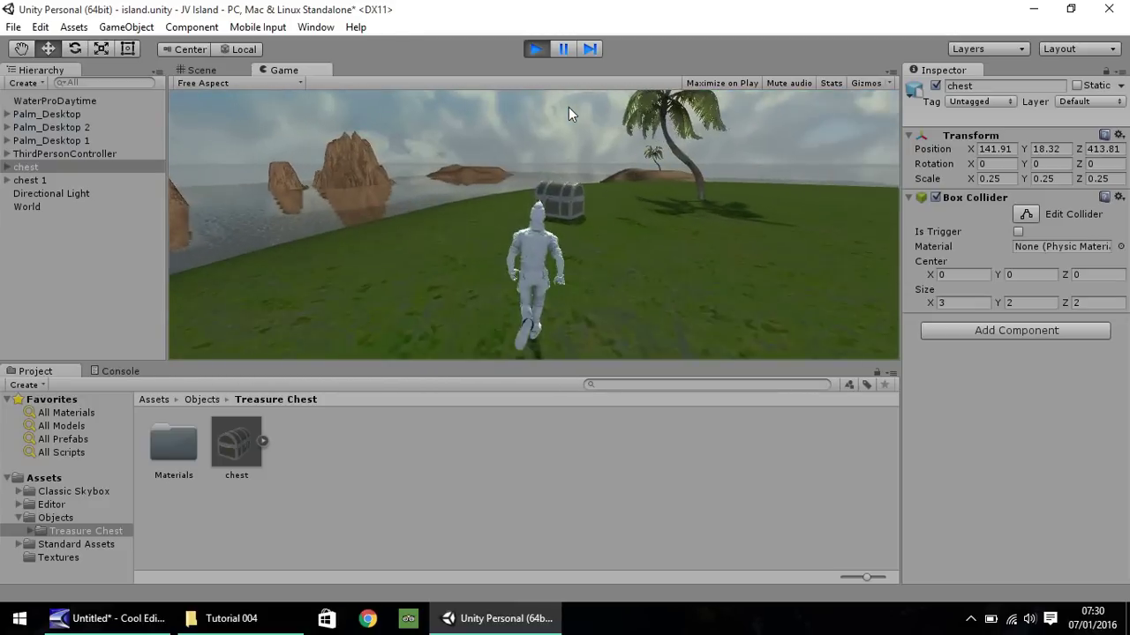
key(w)
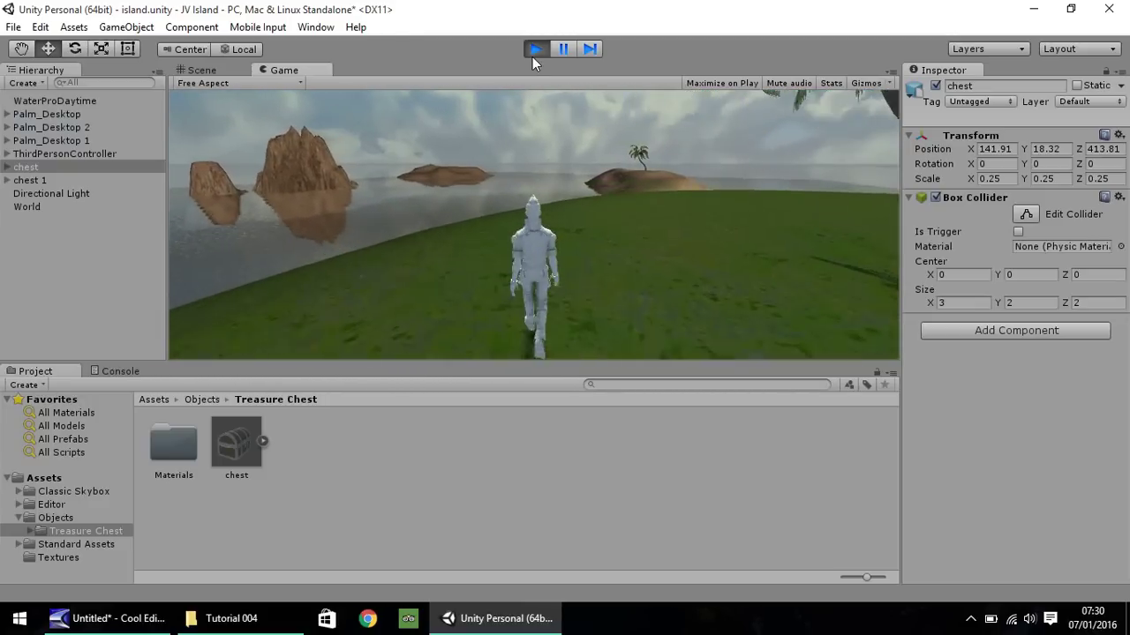
click(535, 49)
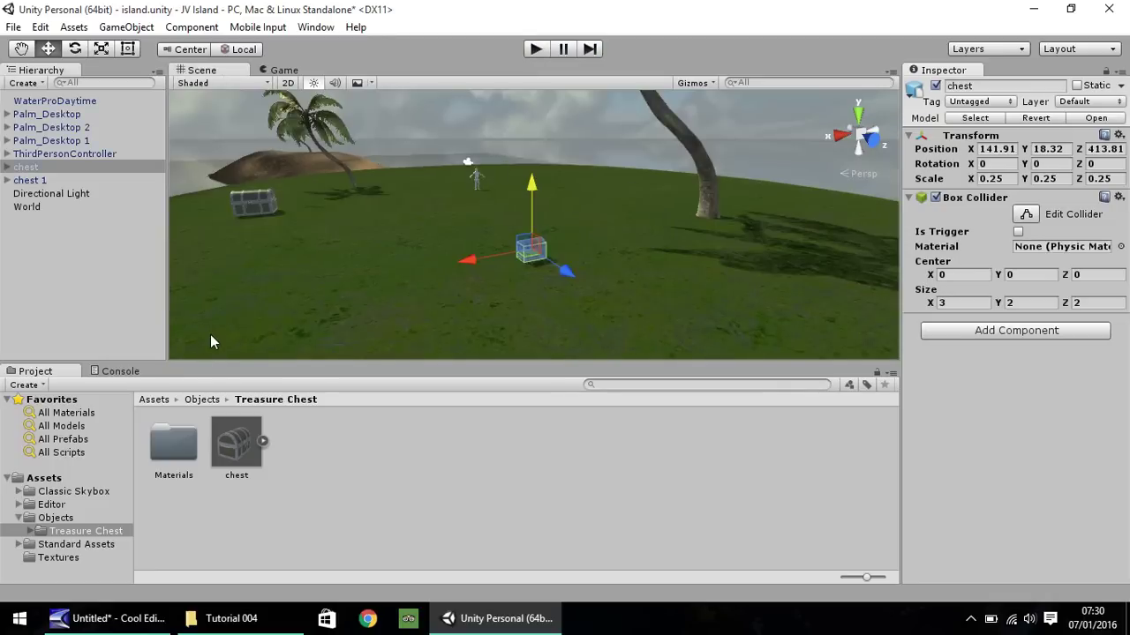
Copy the Metal and Wood001 images from Tutorial 004 into the project's Textures folder
click(19, 517)
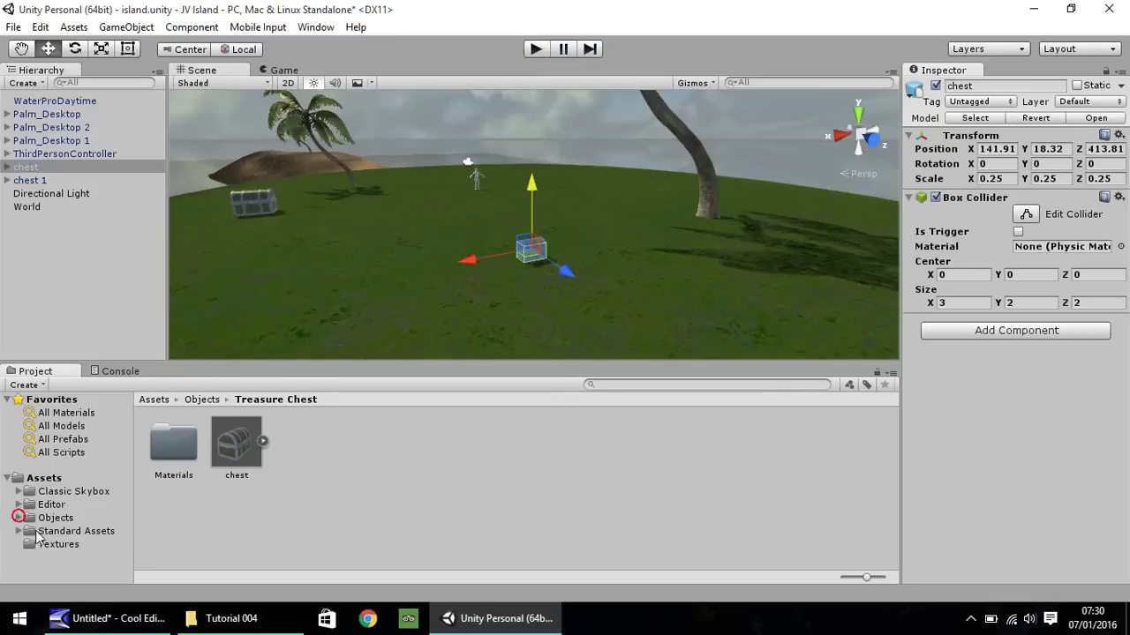
click(54, 545)
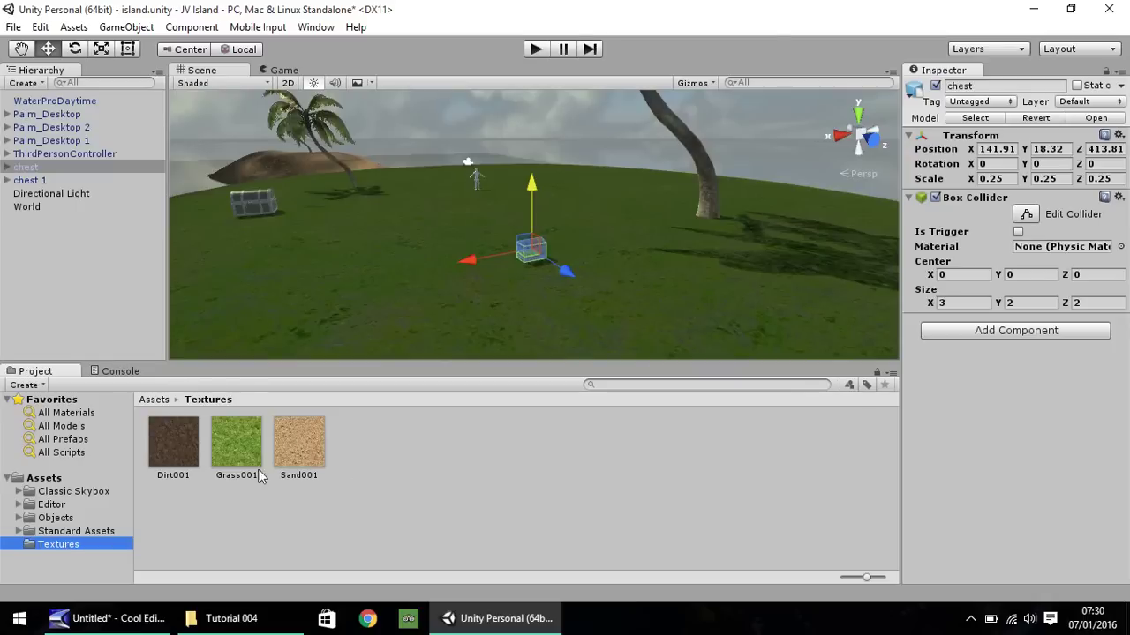
click(225, 618)
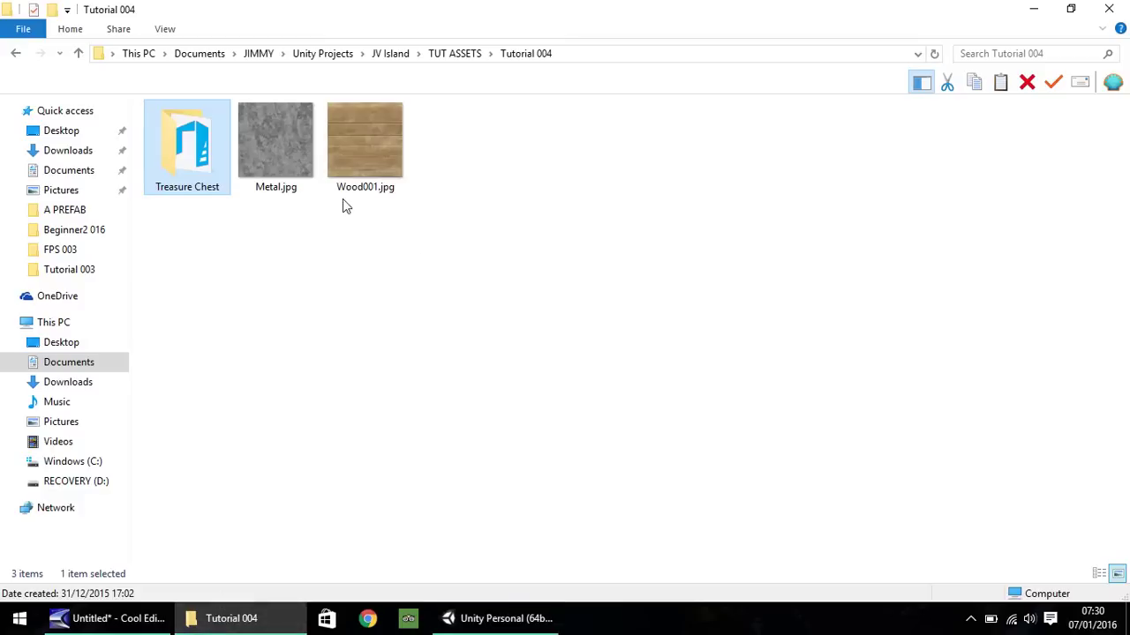
drag(375, 236, 367, 452)
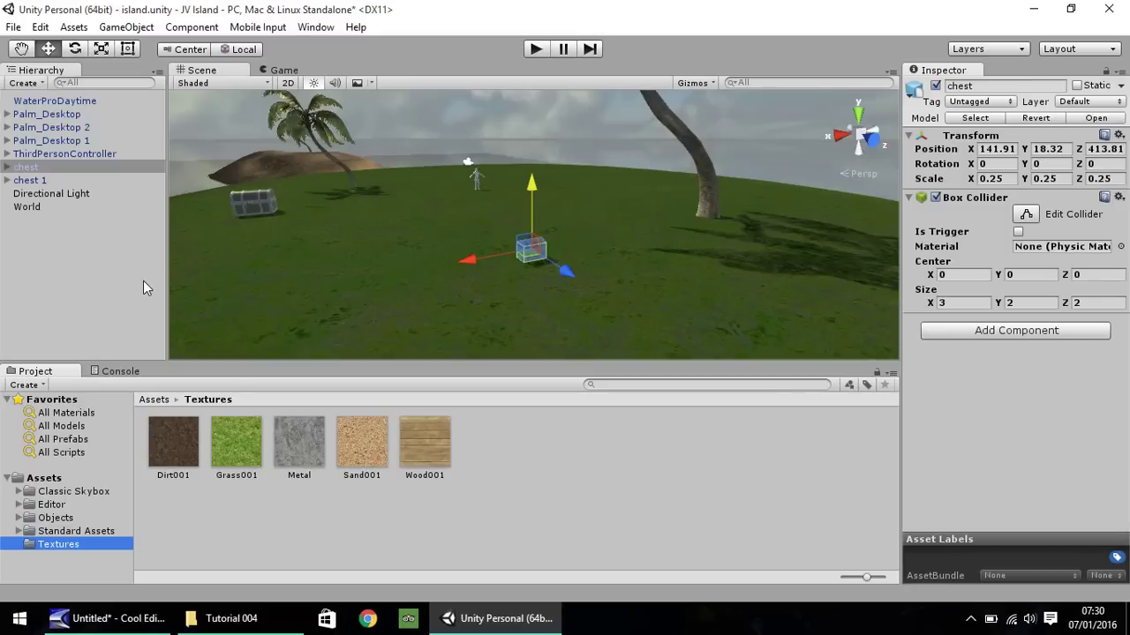
Bring the dusty terrain into view and add a Cube to the scene
click(20, 49)
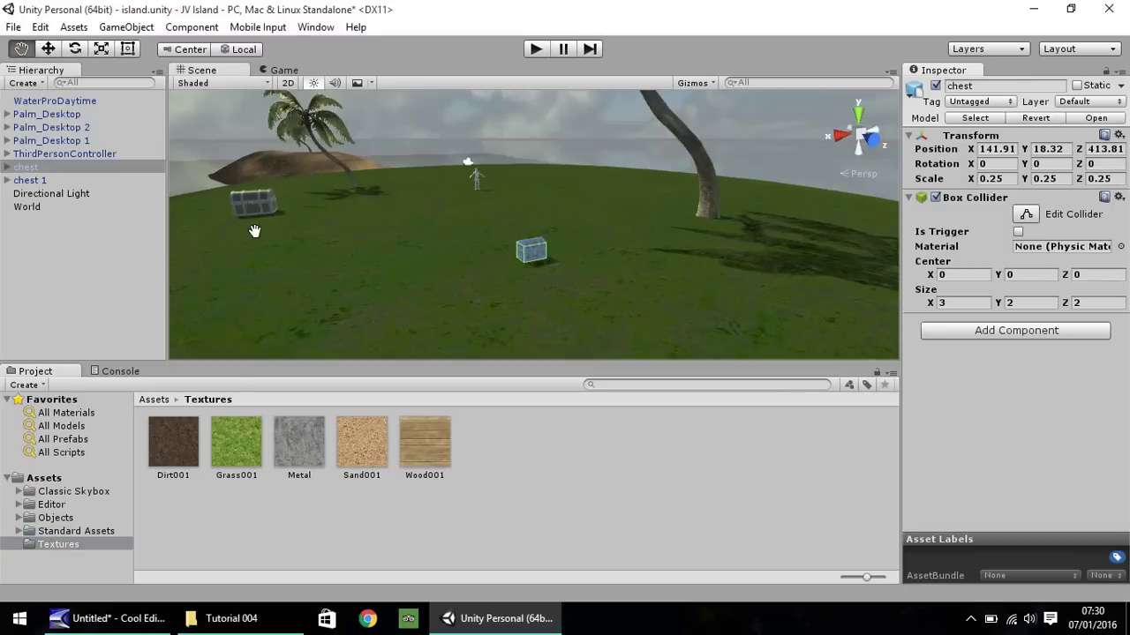
alt+drag(265, 245, 965, 300)
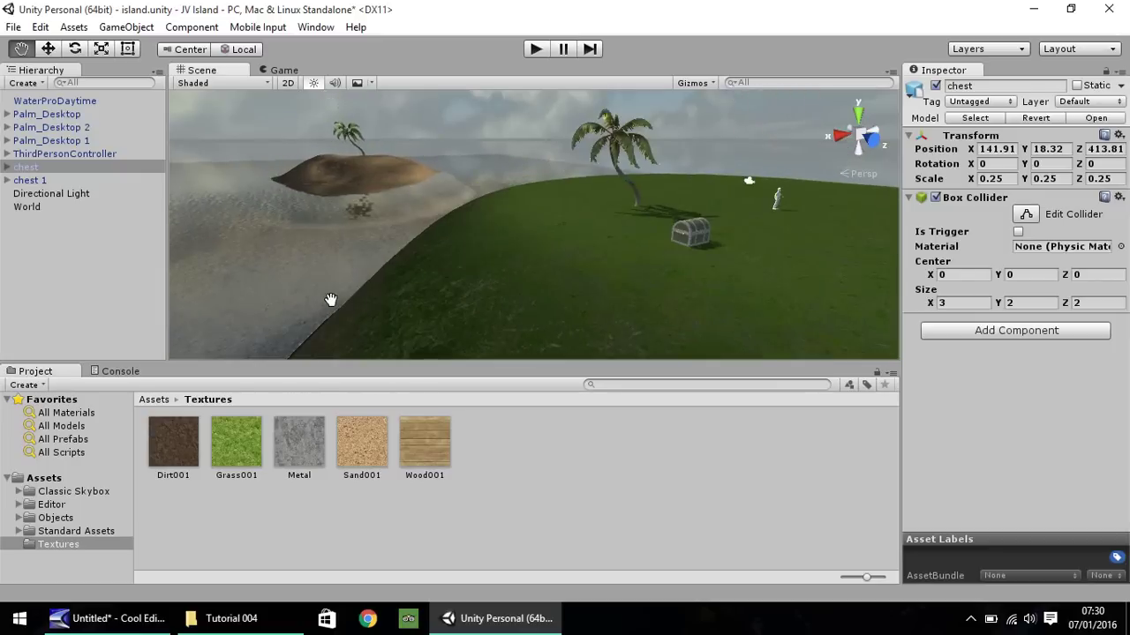
alt+drag(330, 300, 780, 35)
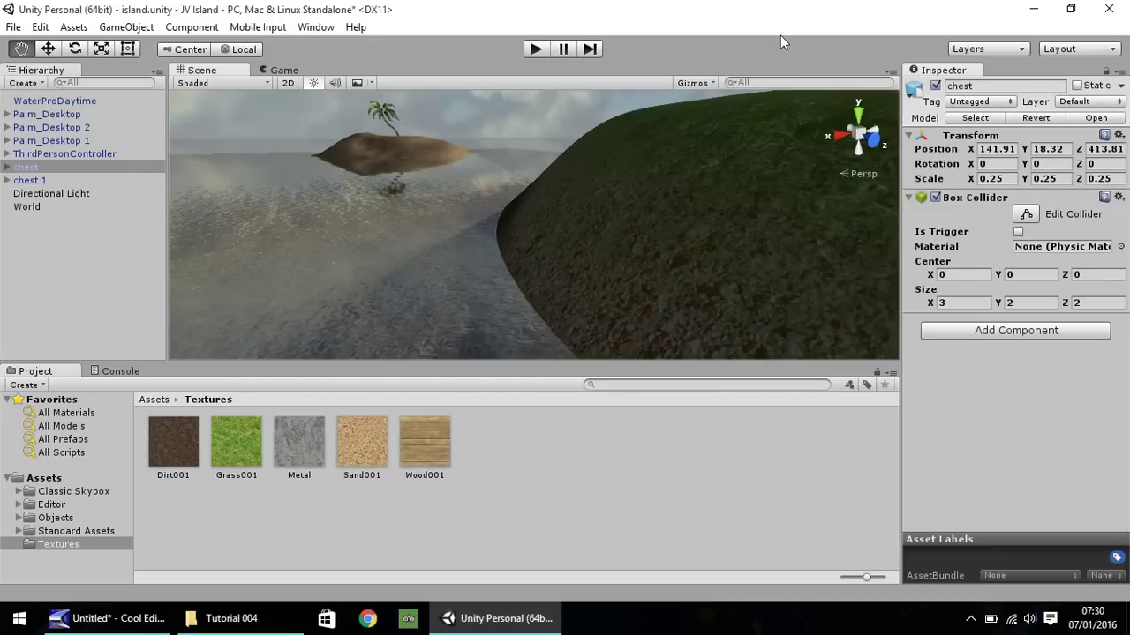
drag(401, 272, 540, 182)
drag(460, 233, 635, 136)
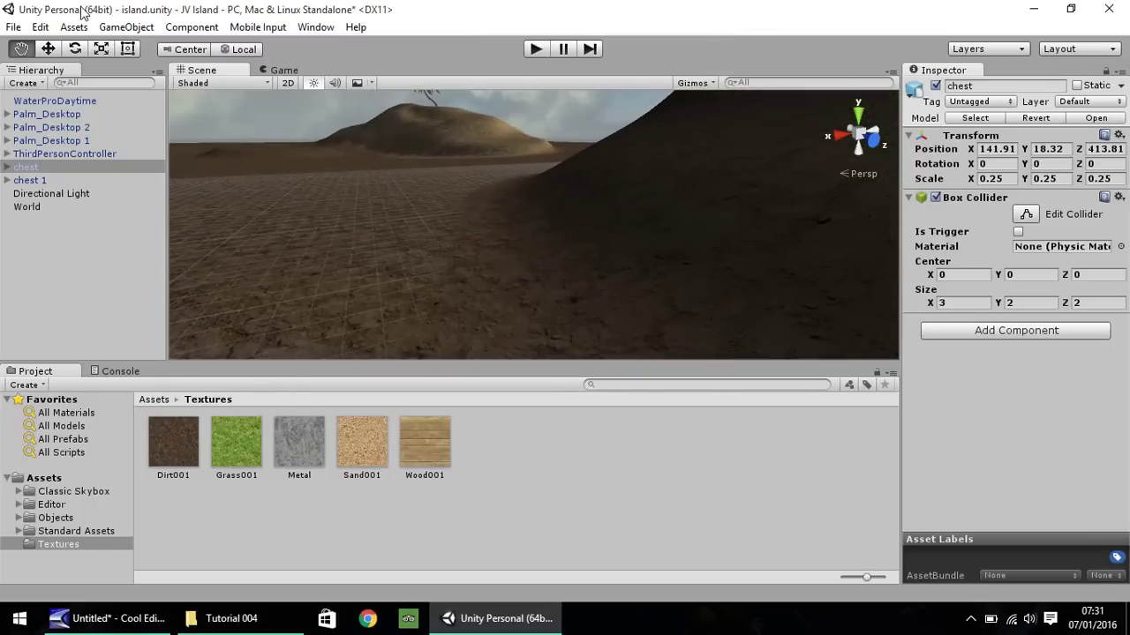
click(141, 26)
click(143, 83)
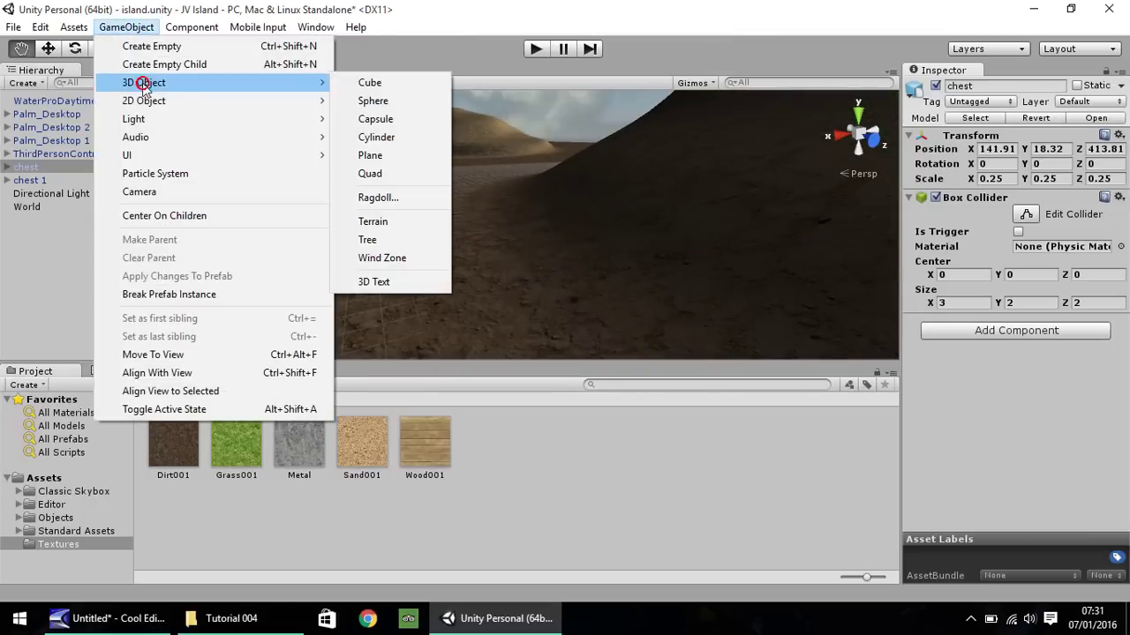
click(368, 85)
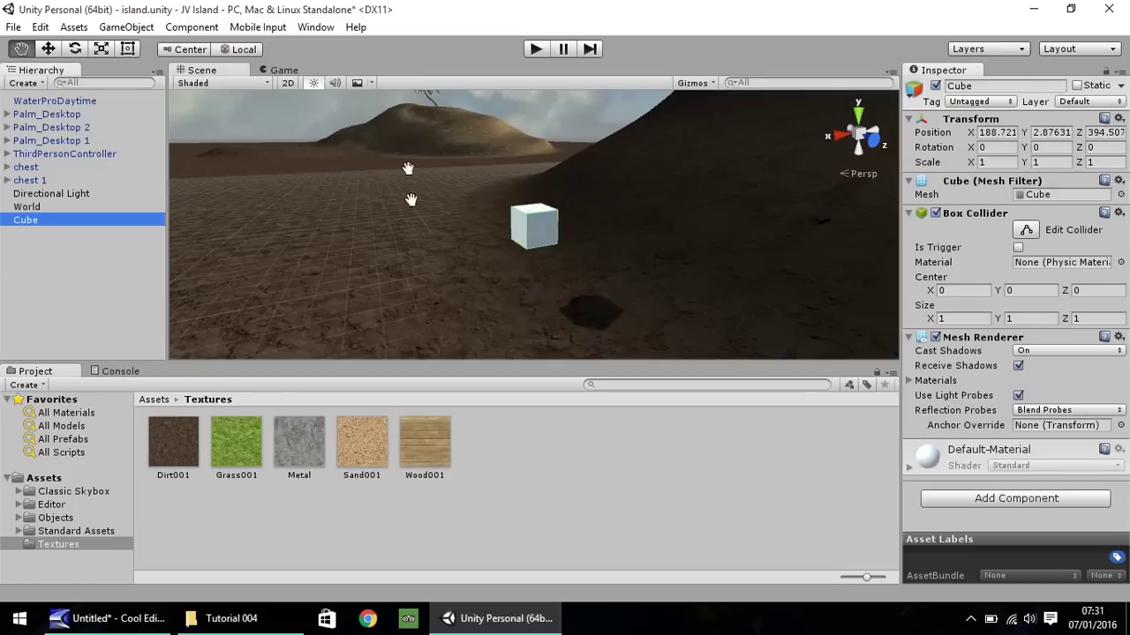
Stretch the cube to Y scale 20 and slide it sideways to X 193.37
click(1049, 162)
text(20)
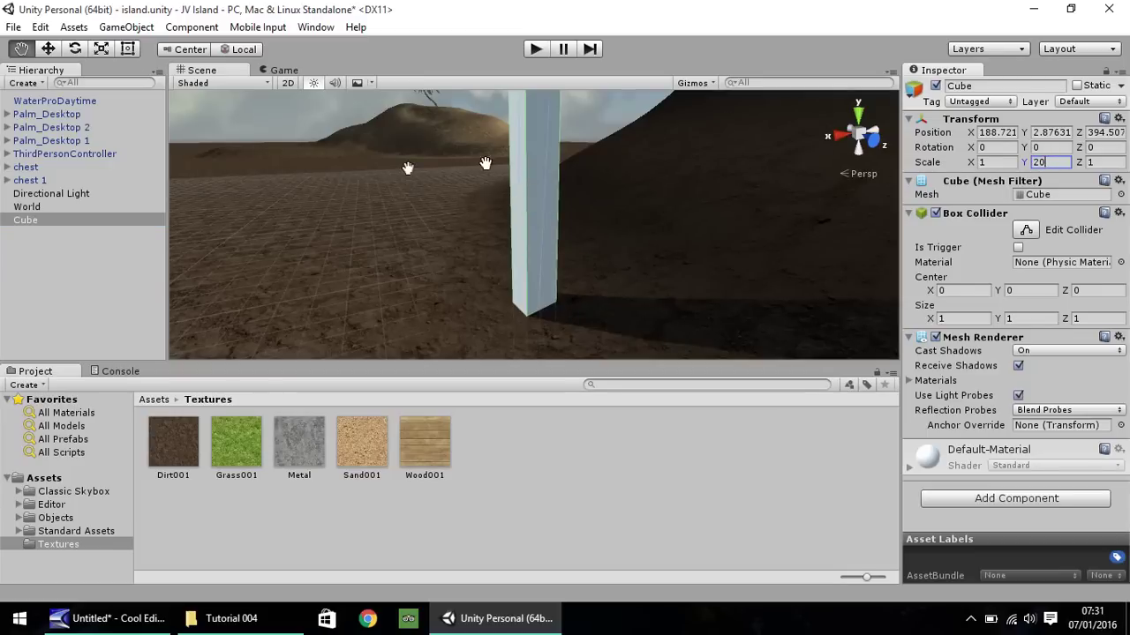
click(49, 51)
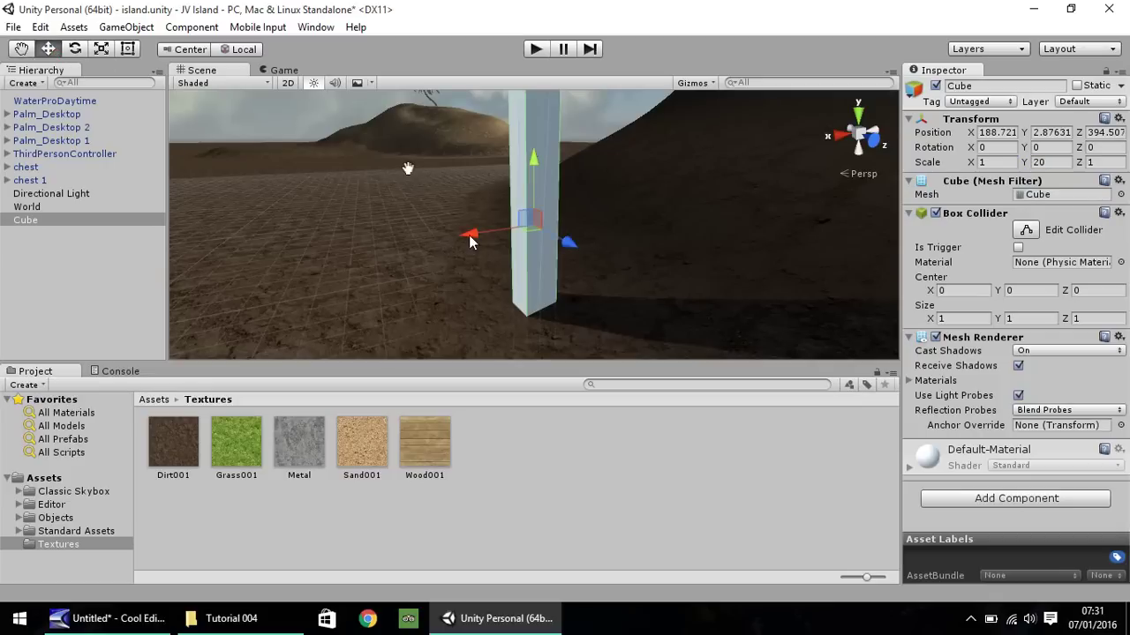
drag(470, 240, 335, 195)
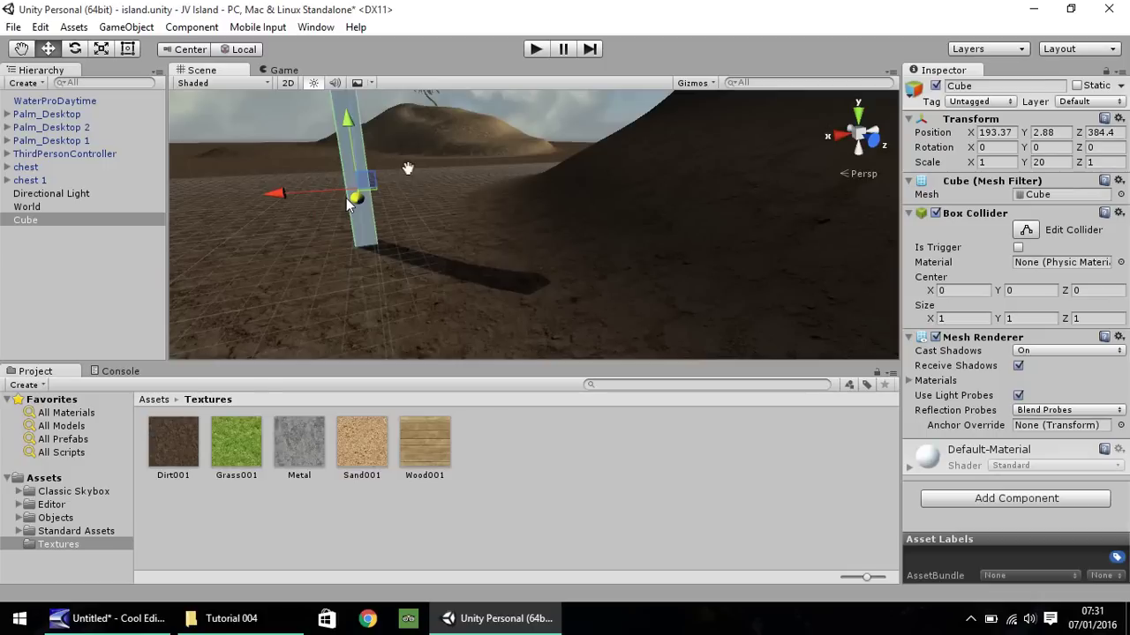
Apply Wood001 then Metal to the pillar, leaving it Metal, and show the Materials folder
click(427, 451)
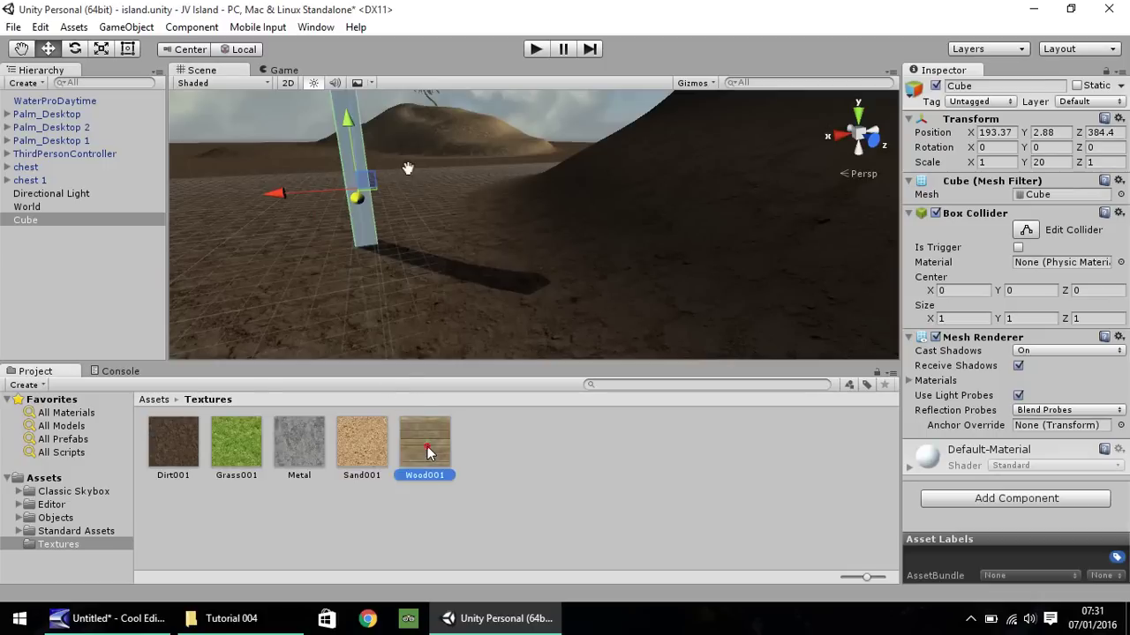
drag(428, 451, 364, 236)
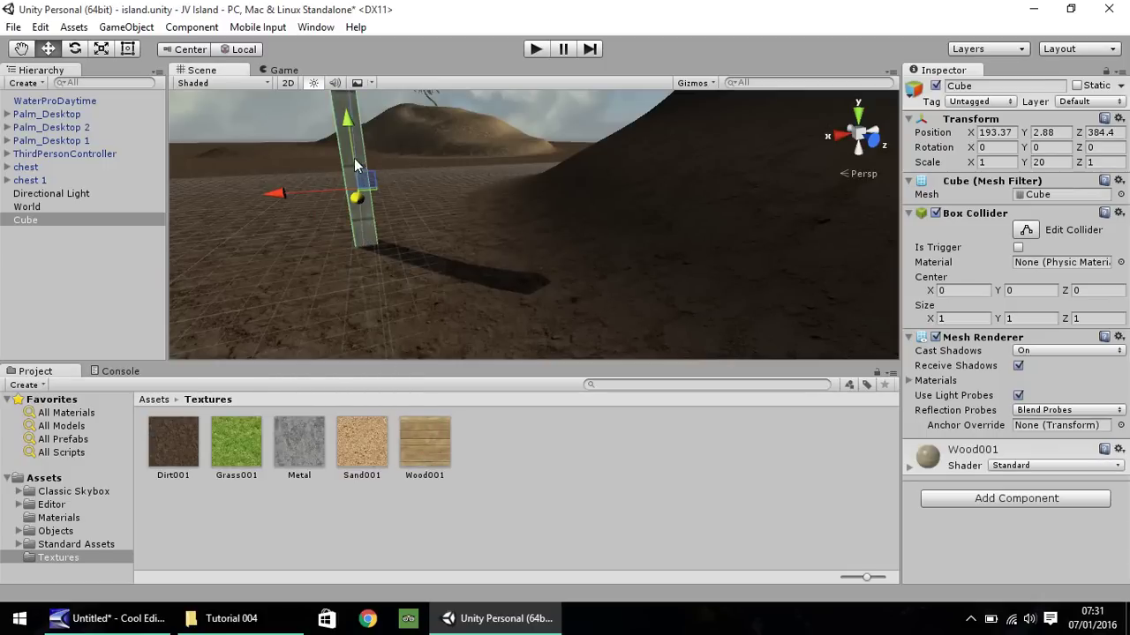
scroll(347, 176, down, 4)
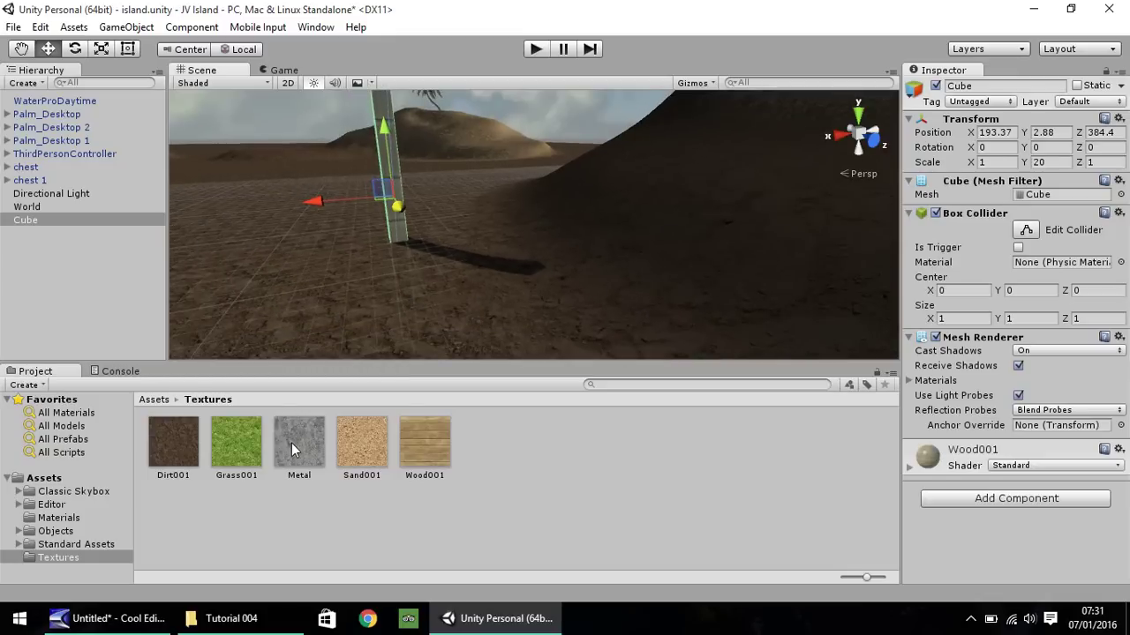
drag(291, 443, 391, 168)
click(48, 519)
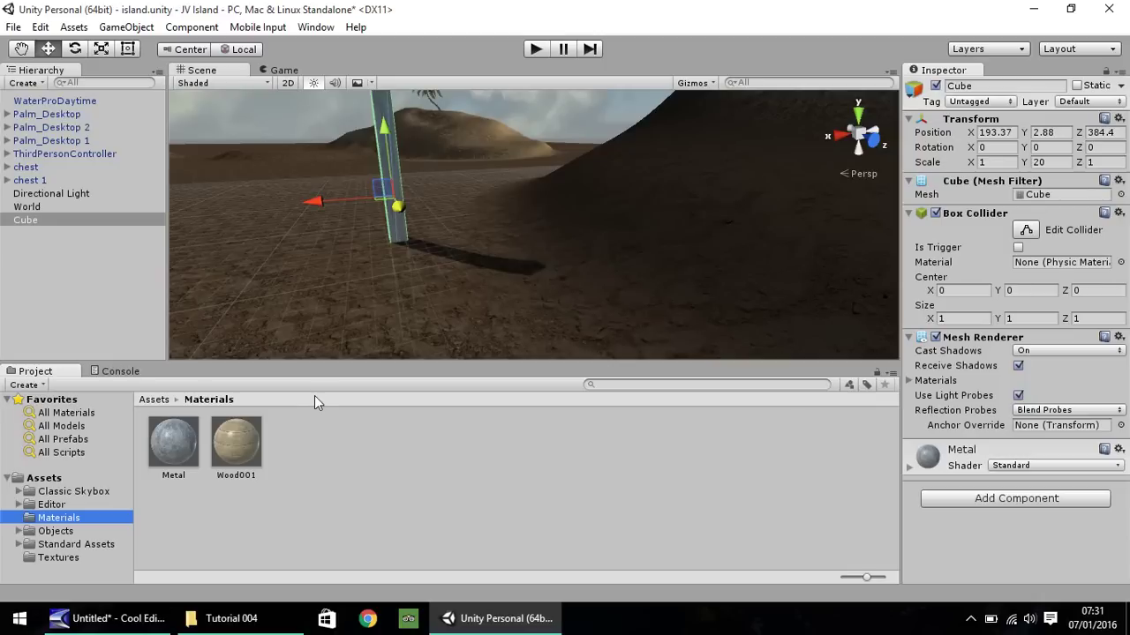
Add a material named Metal2 in Materials with main map tiling X 10, Y 10
right_click(301, 449)
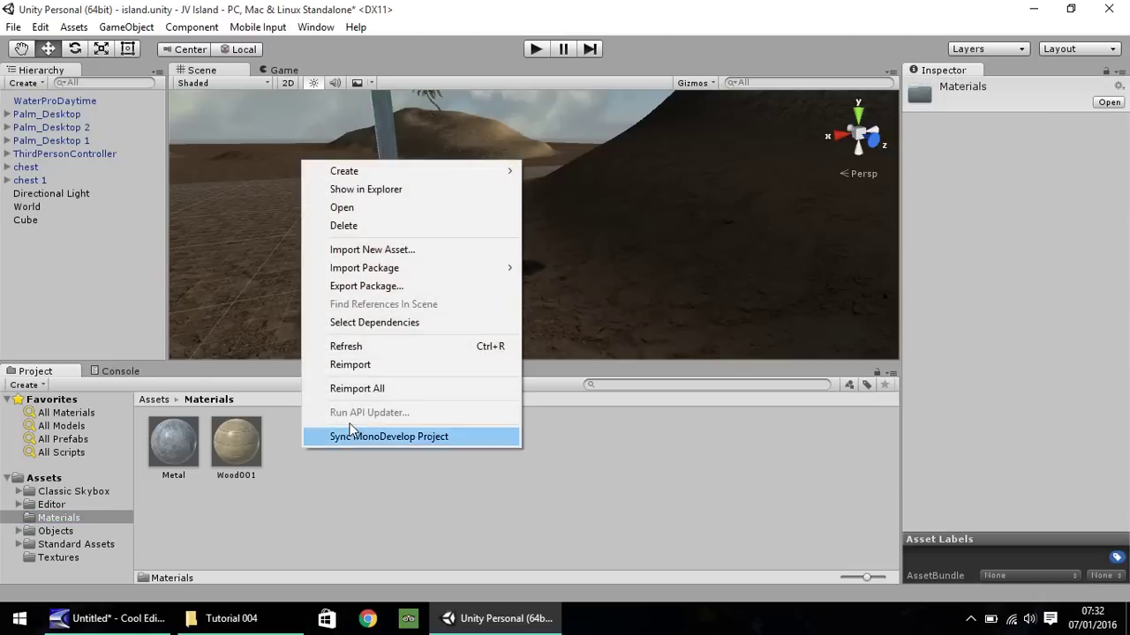
mouse_move(500, 174)
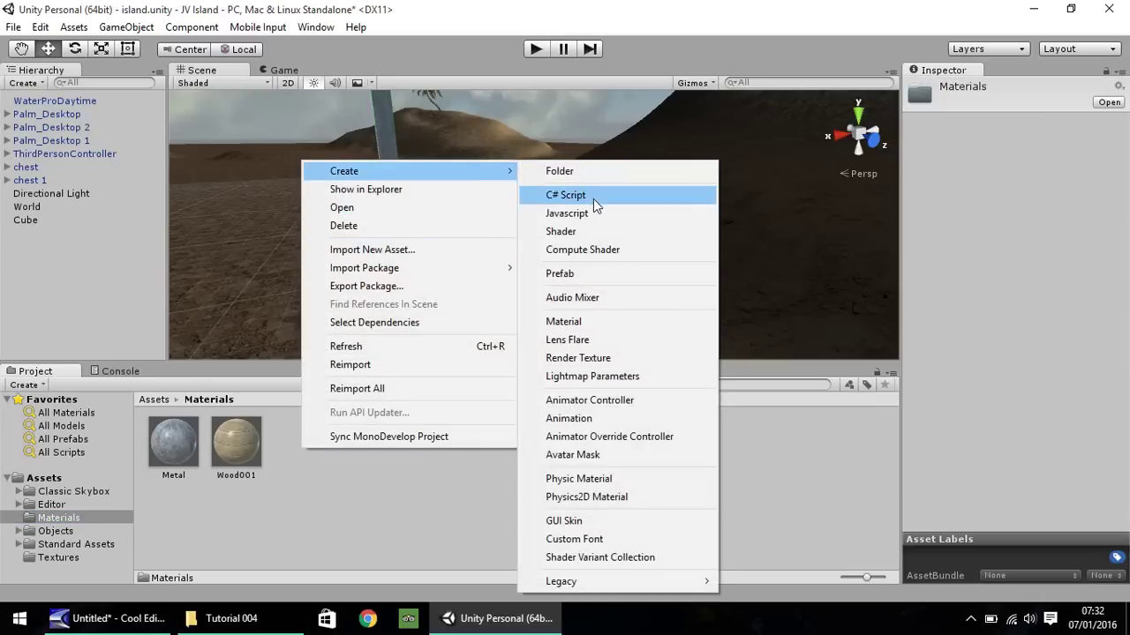
click(570, 322)
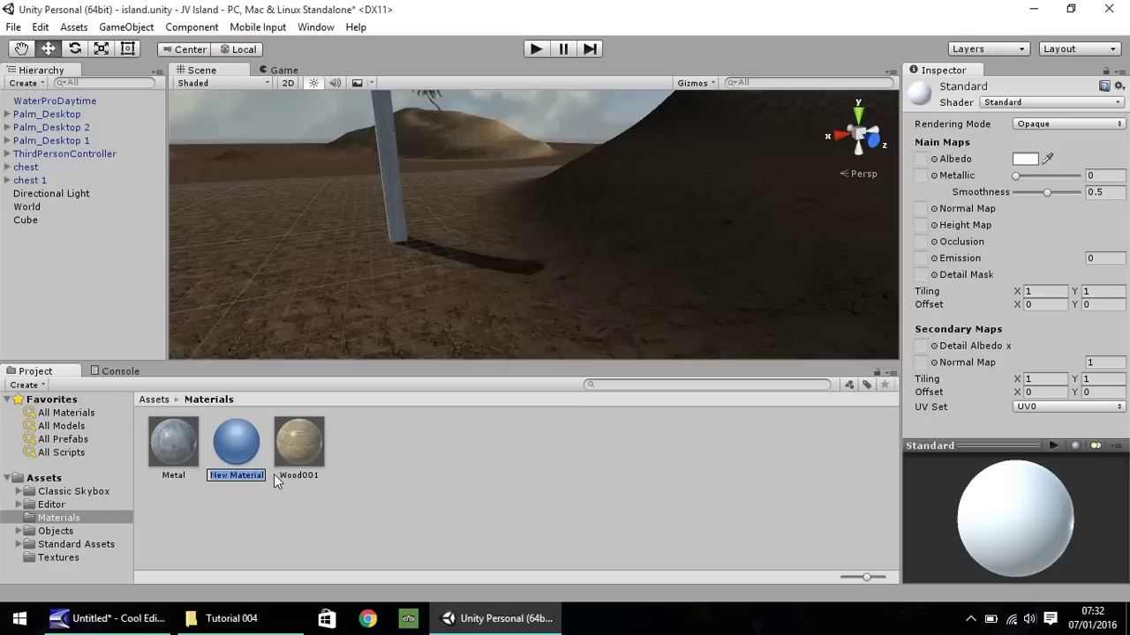
text(M)
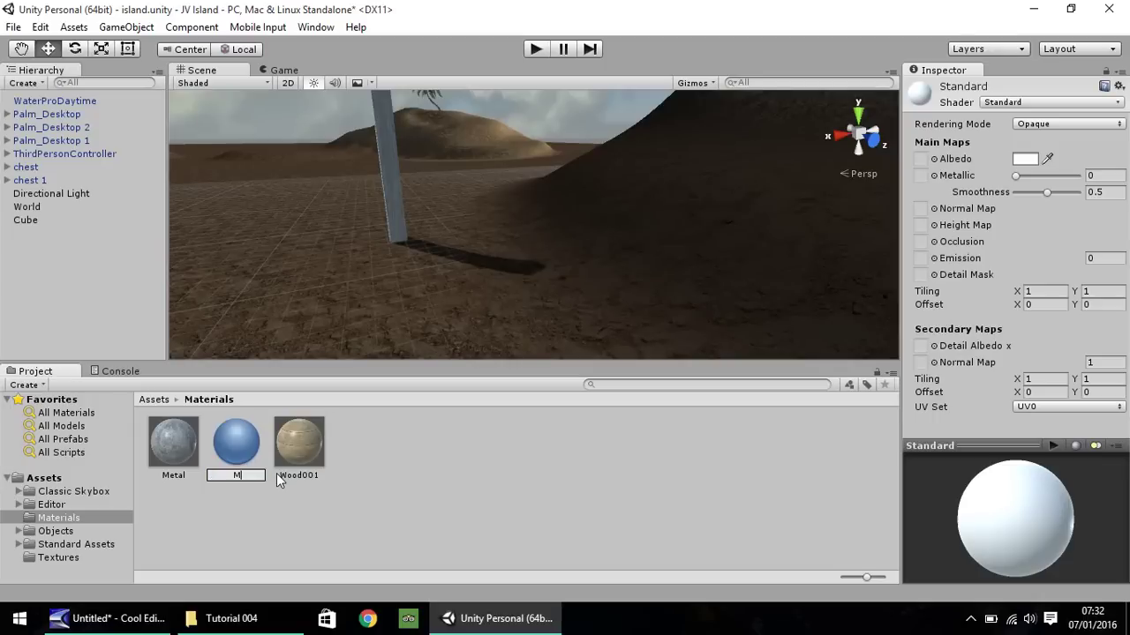
text(etal2)
key(Return)
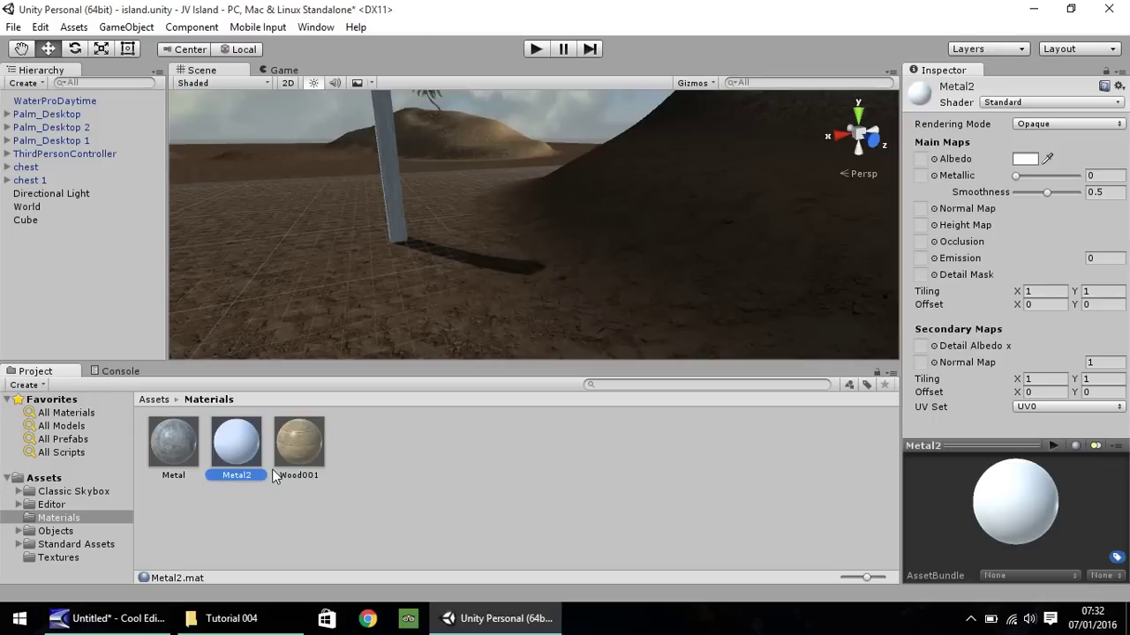
click(1046, 290)
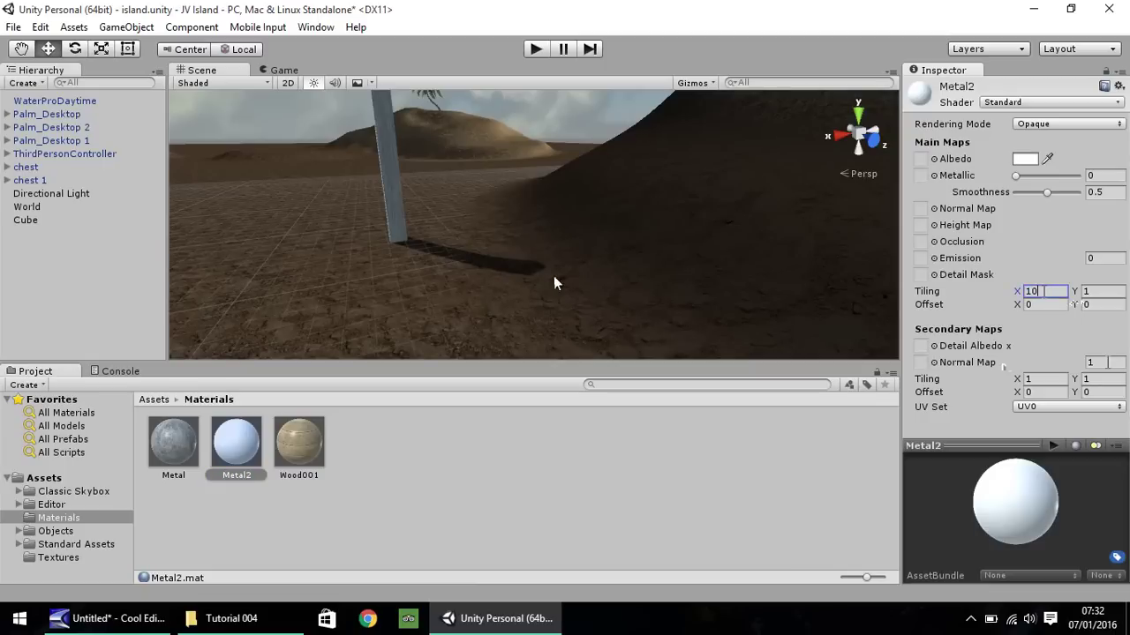
key(Tab)
text(10)
Assign the Metal texture from Textures to Metal2's Albedo map
click(59, 558)
click(459, 339)
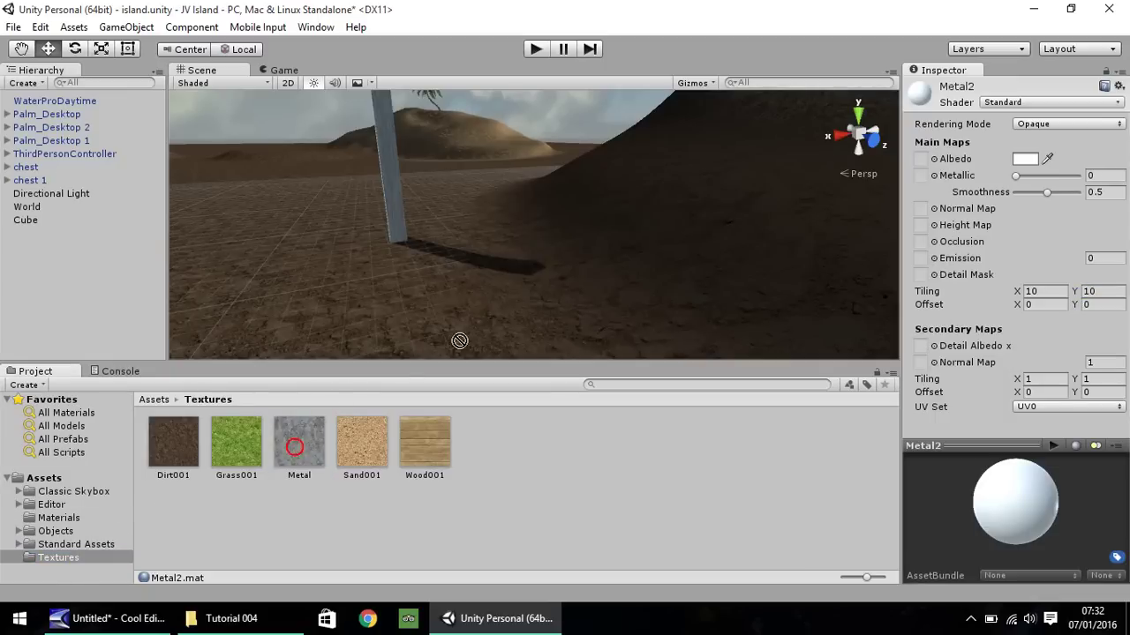
click(919, 161)
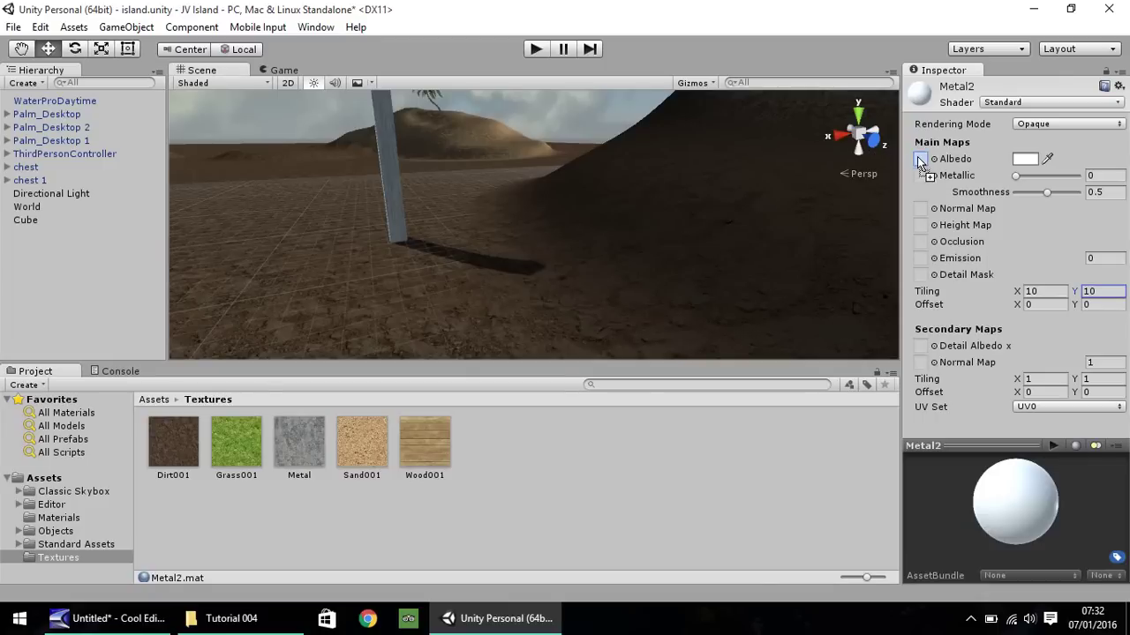
drag(919, 159, 920, 161)
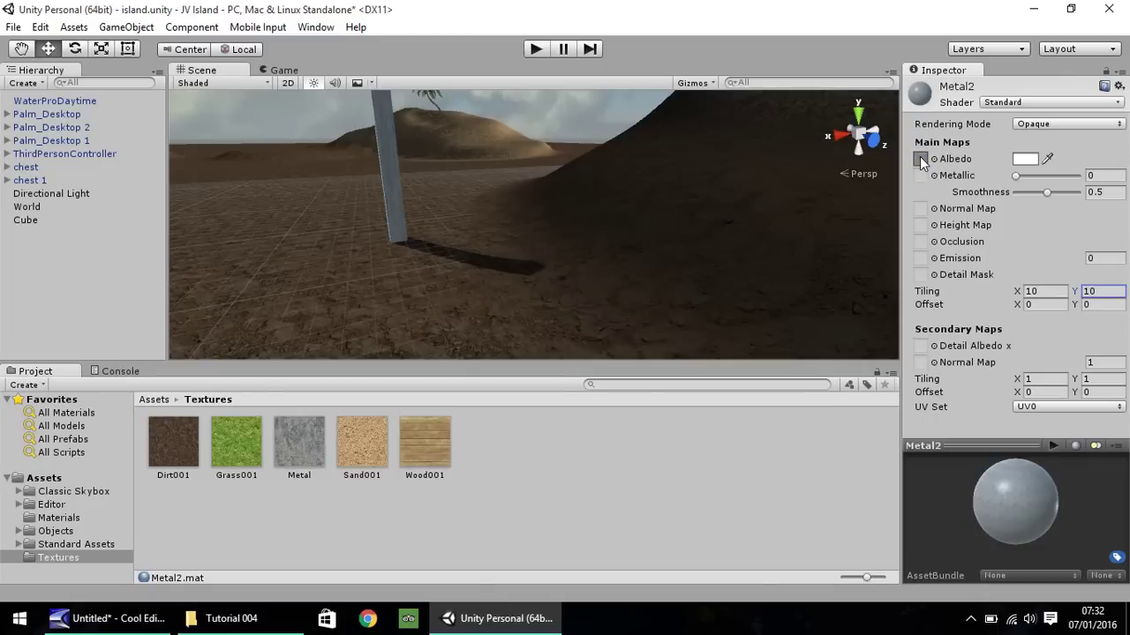
Apply the Metal2 material to the pillar and pan the Scene view to inspect it
click(58, 518)
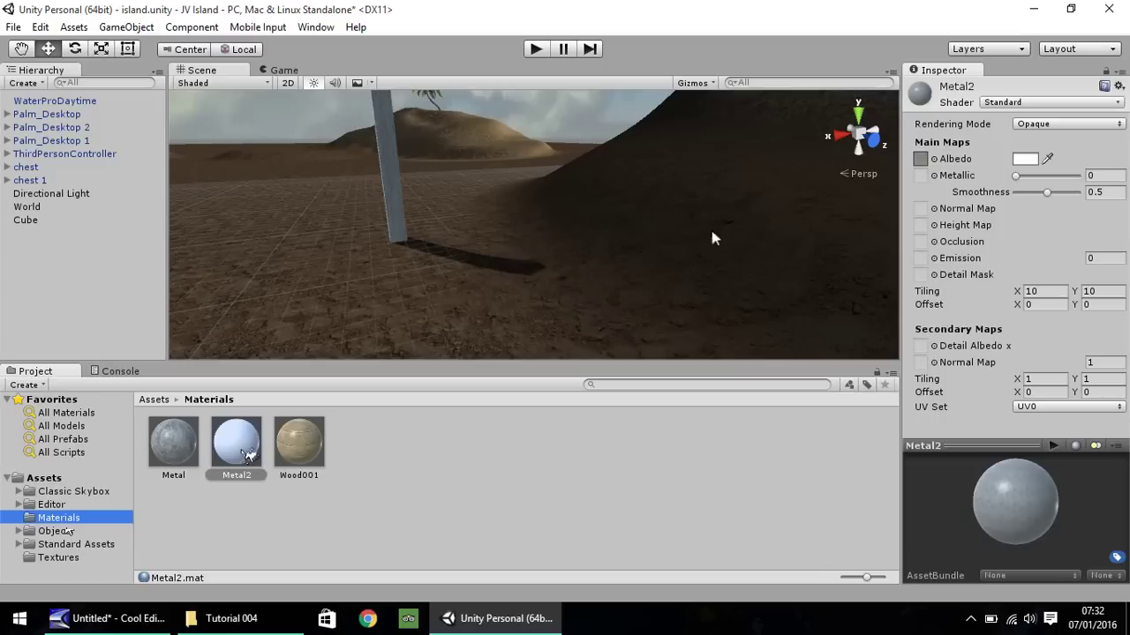
drag(233, 450, 377, 182)
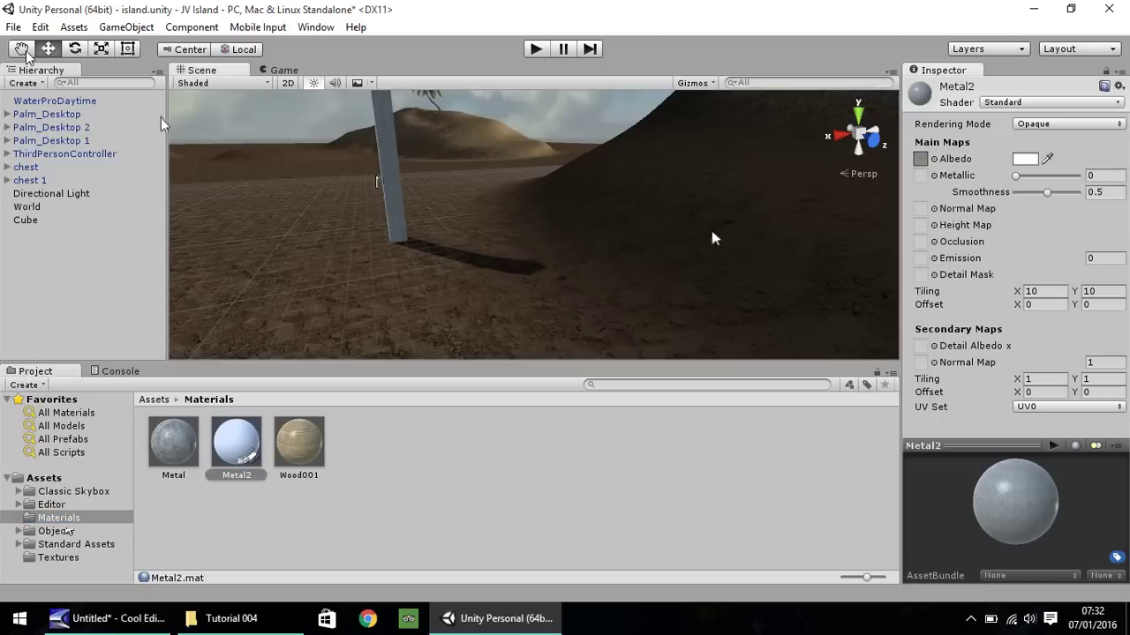
key(q)
drag(282, 134, 586, 244)
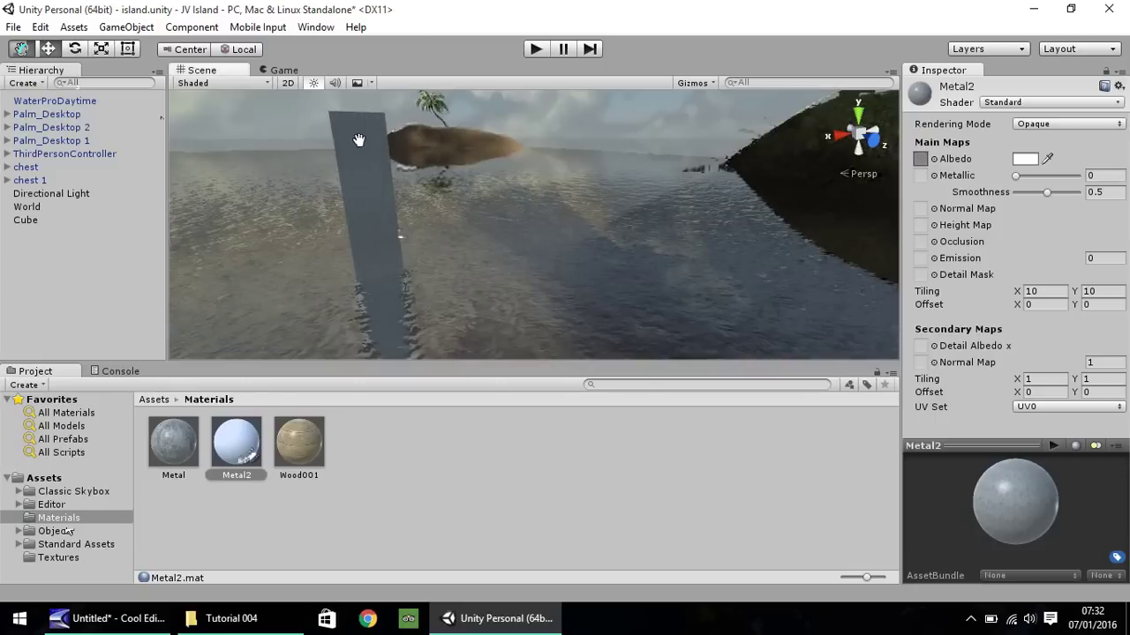
drag(390, 179, 441, 159)
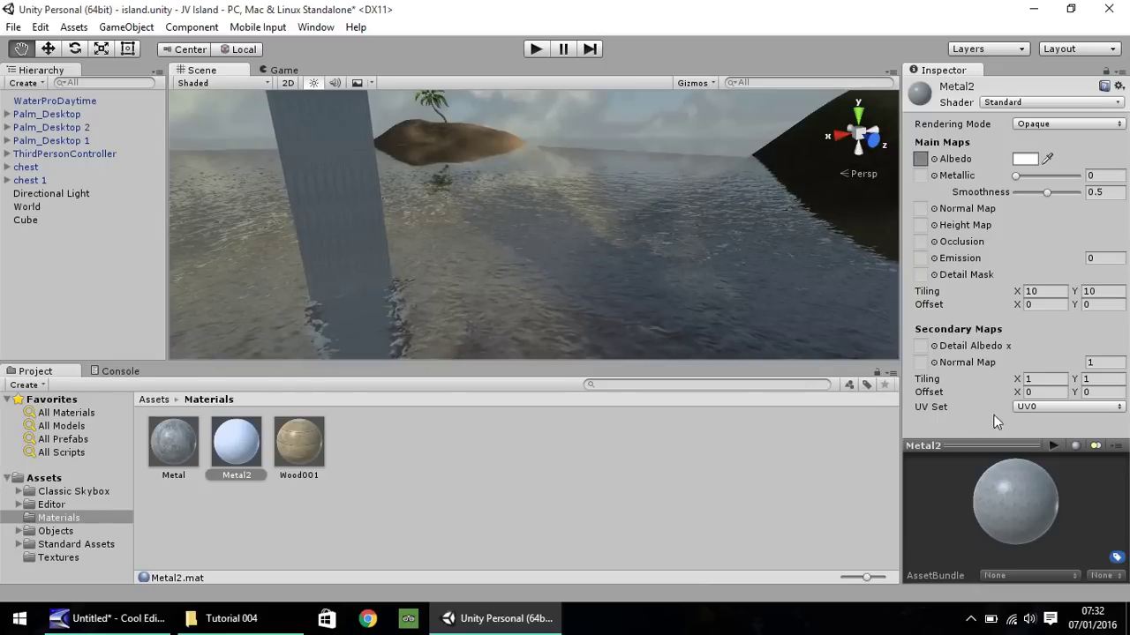
Set Metal2's Main Maps Tiling X to 1, leaving Tiling Y at 10
click(239, 449)
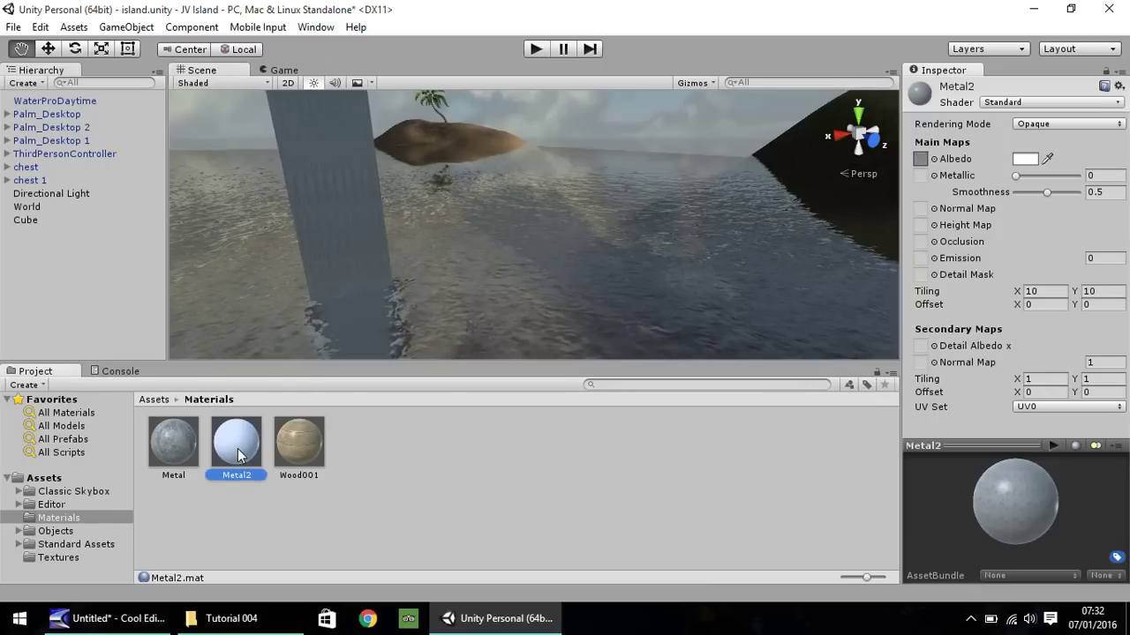
click(52, 558)
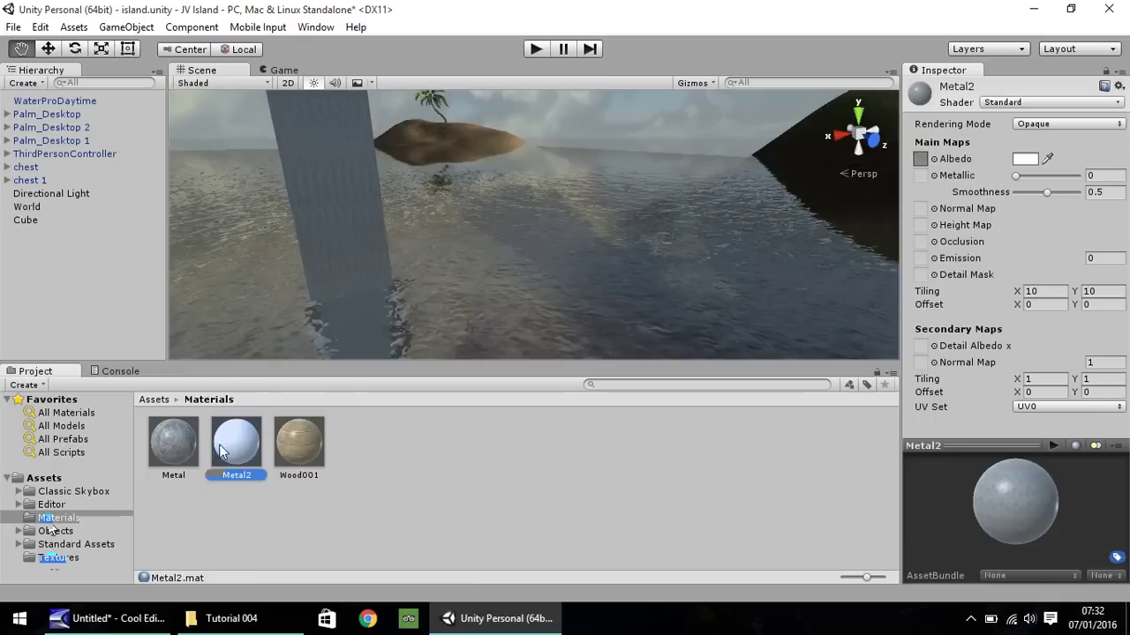
click(178, 448)
click(242, 444)
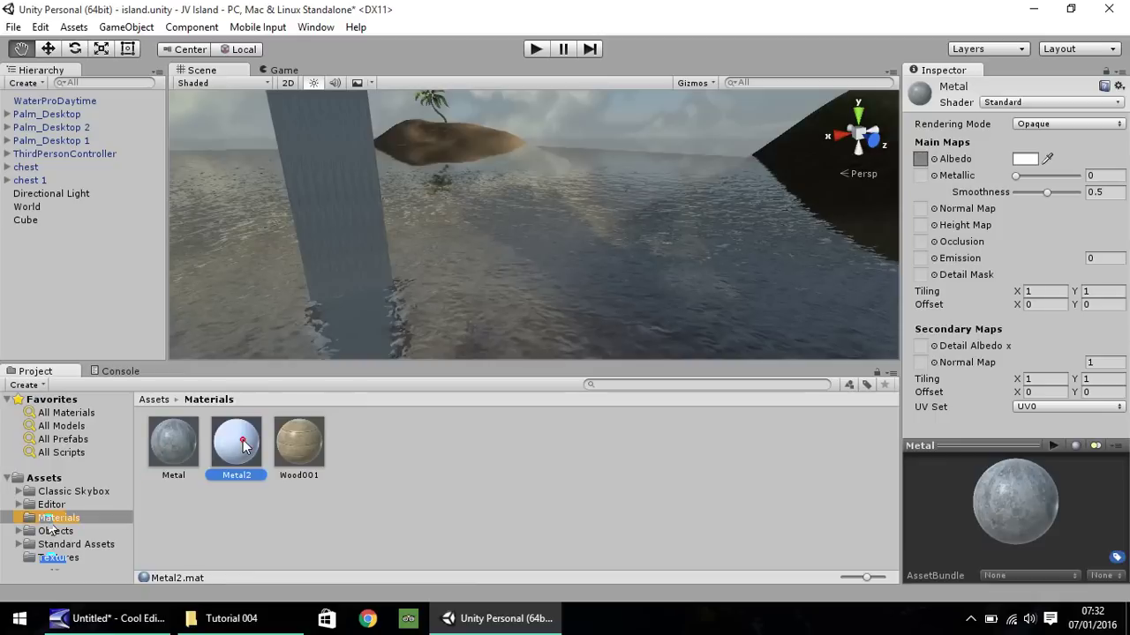
click(1037, 289)
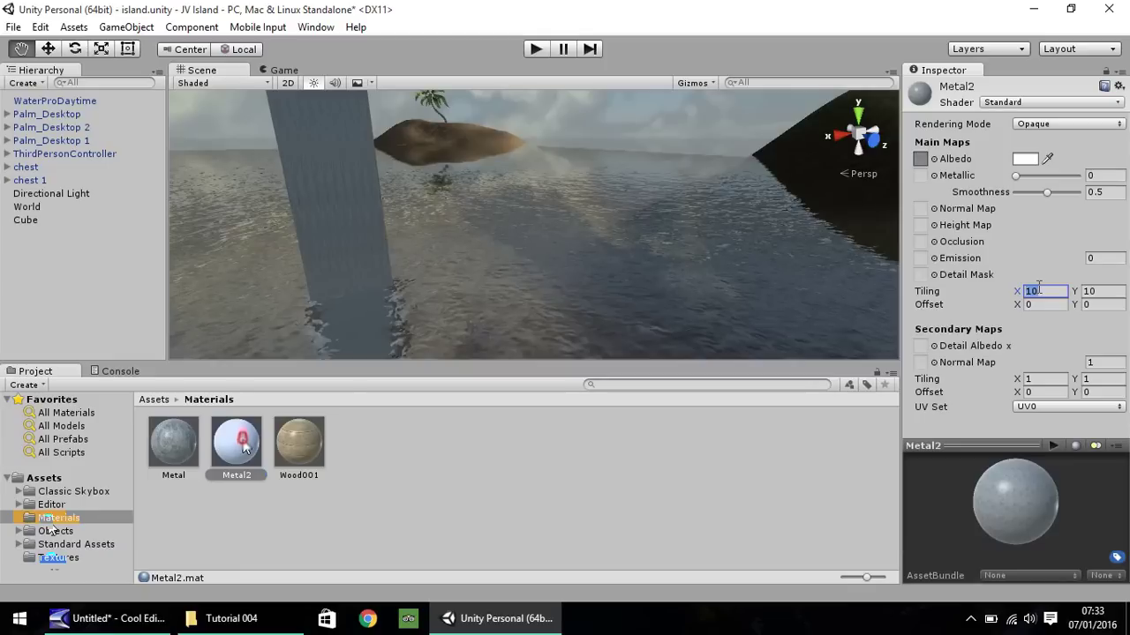
text(1)
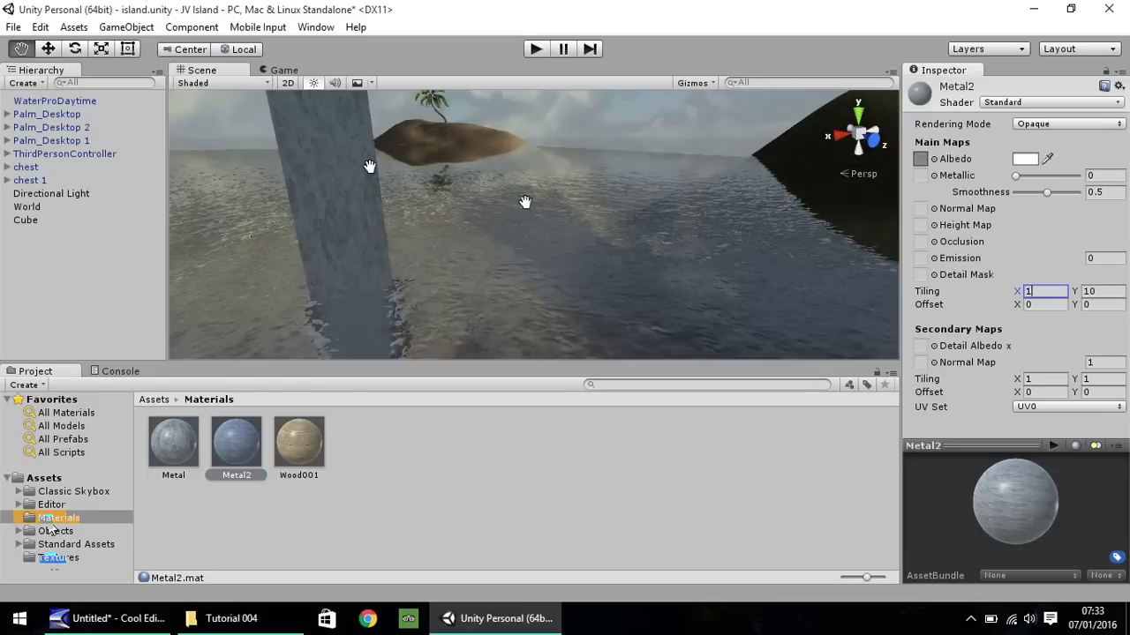
scroll(406, 242, down, 5)
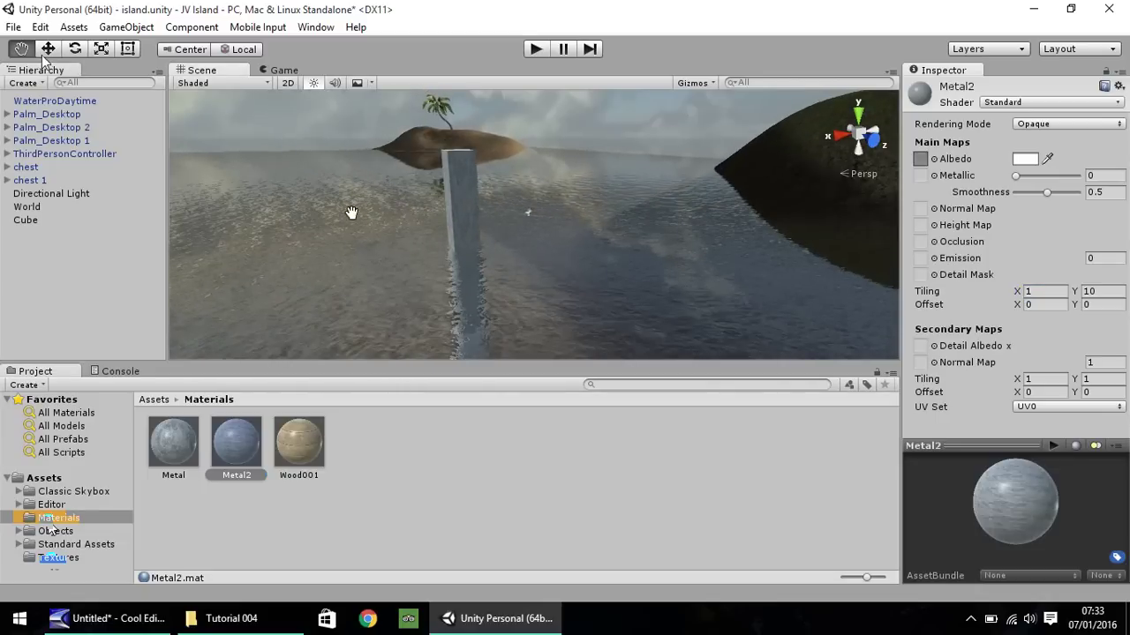
Raise the metal pillar along Y and set its Rotation Z to 15
key(w)
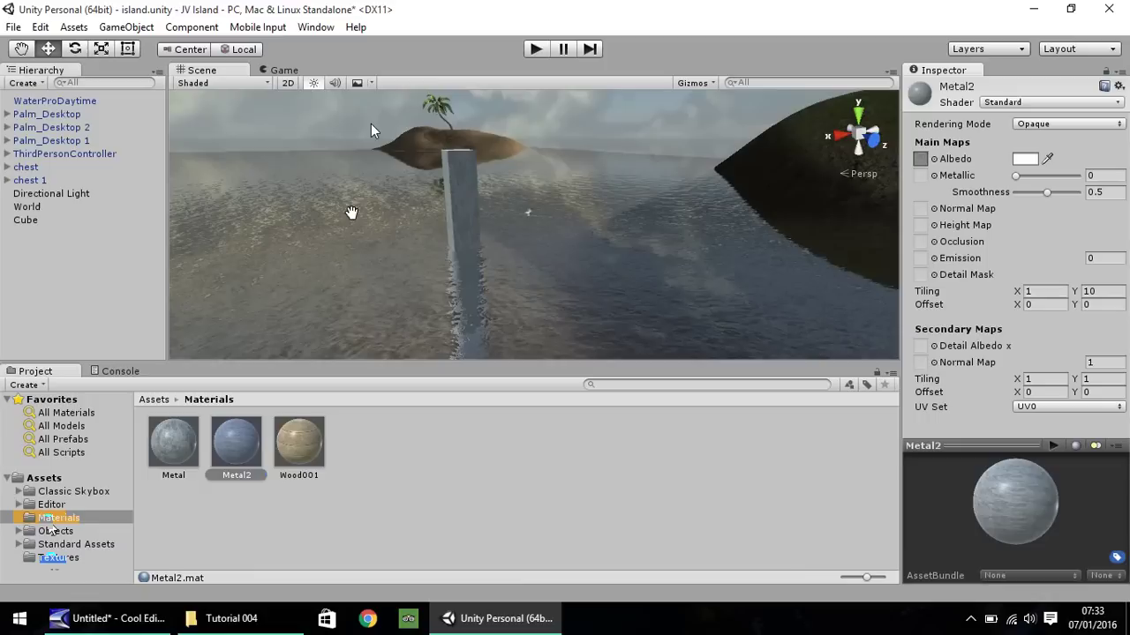
click(455, 212)
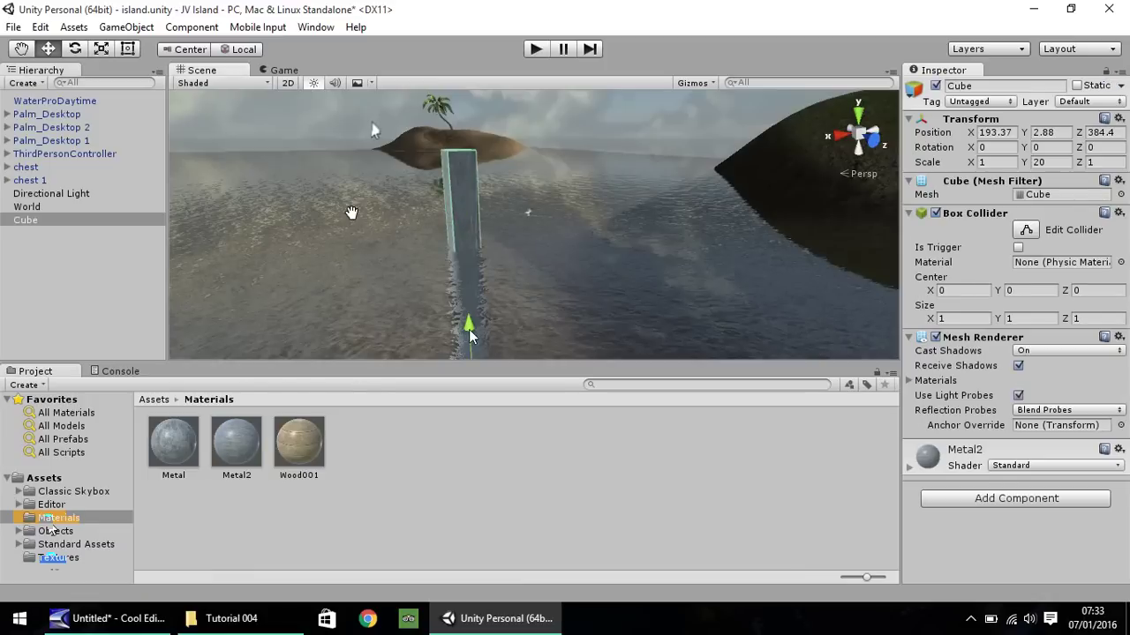
drag(467, 333, 468, 291)
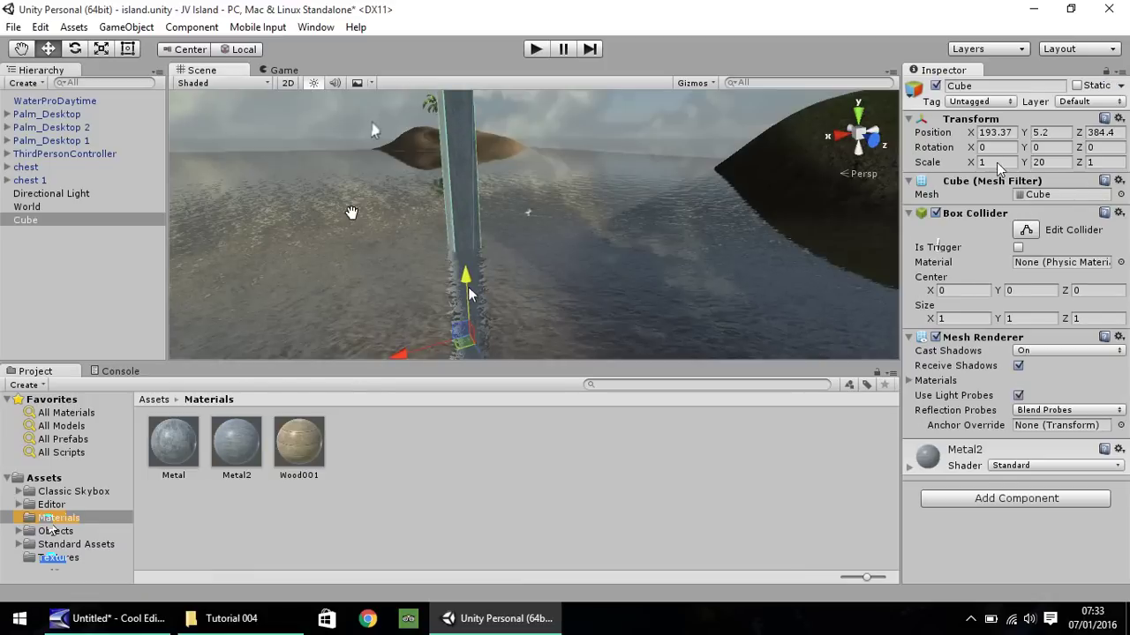
click(1103, 147)
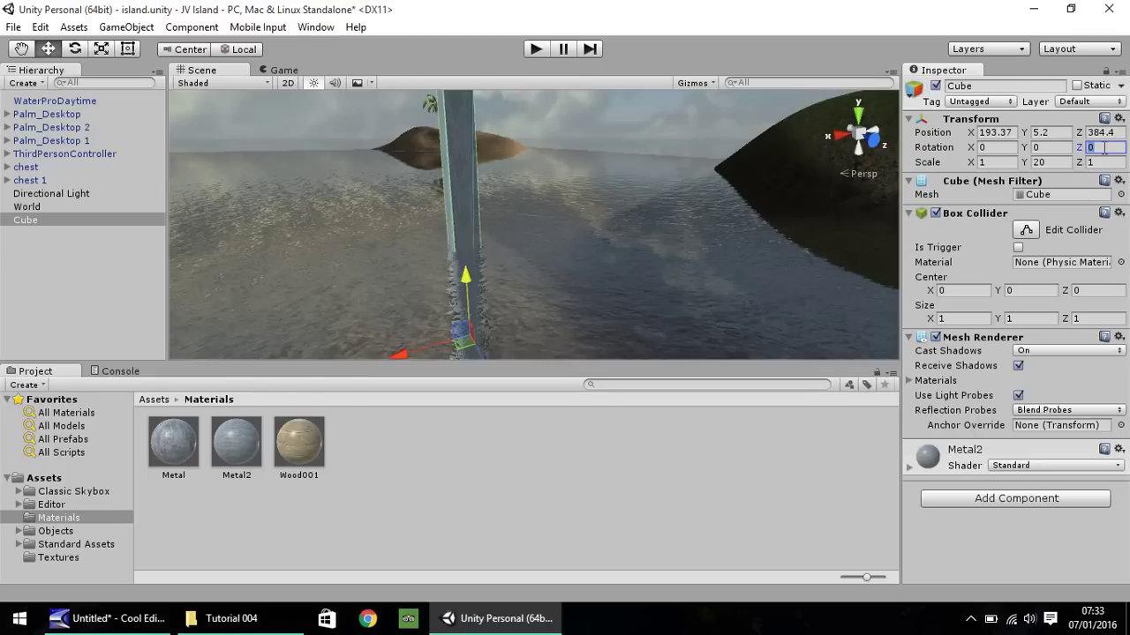
text(15)
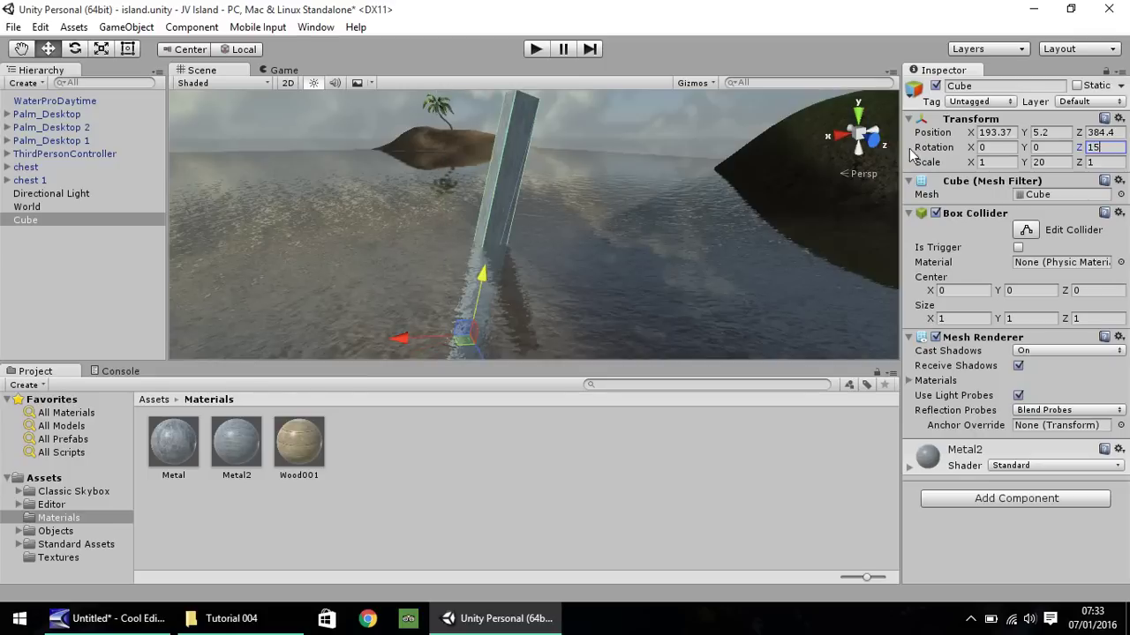
click(20, 49)
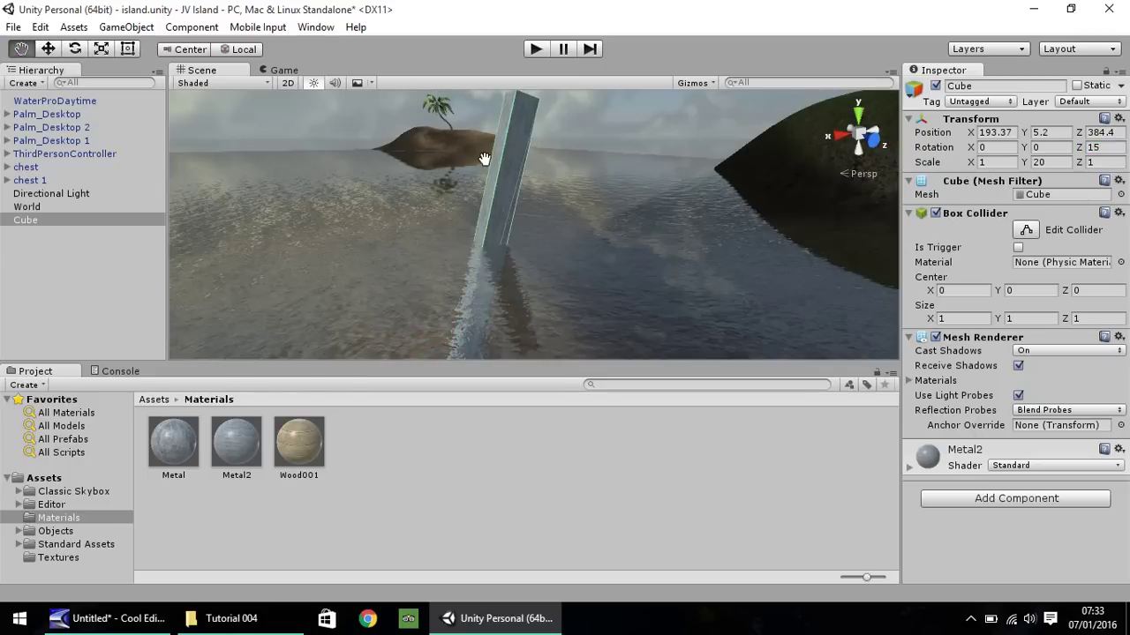
drag(487, 152, 501, 271)
drag(608, 255, 557, 212)
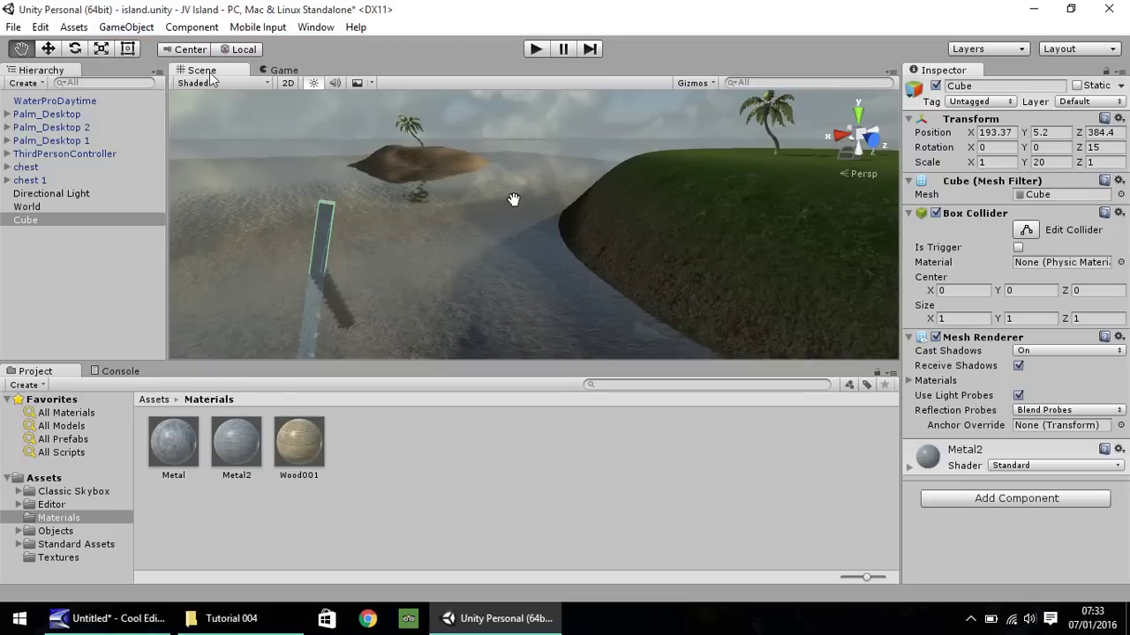
Create a new 3D cube and set its scale to 2, 2, 2
drag(550, 209, 262, 314)
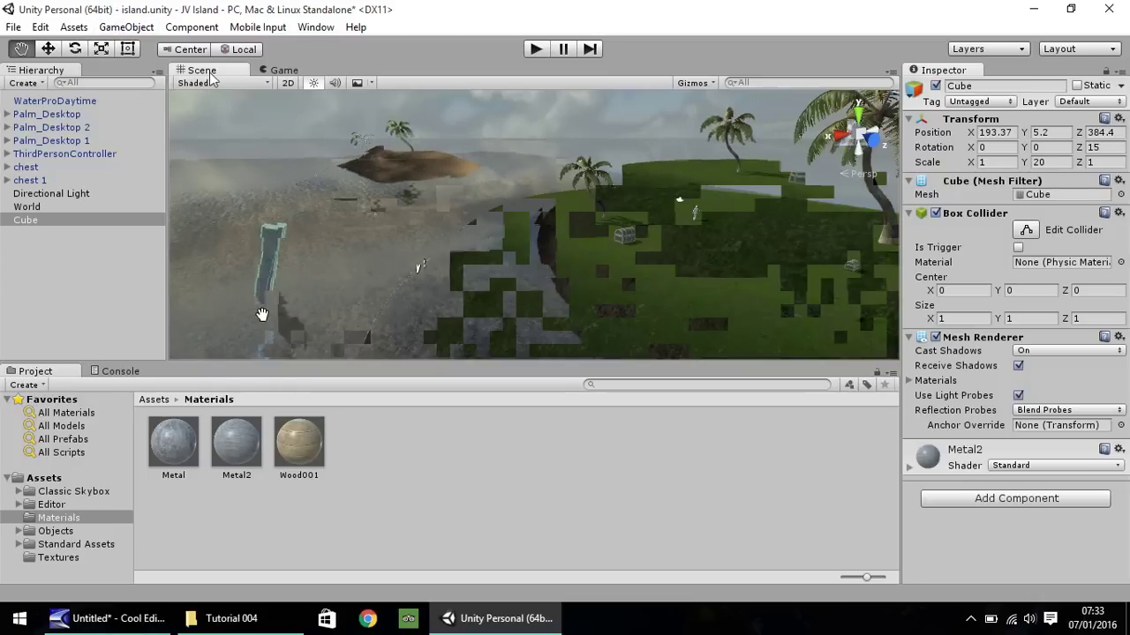
click(126, 27)
mouse_move(195, 85)
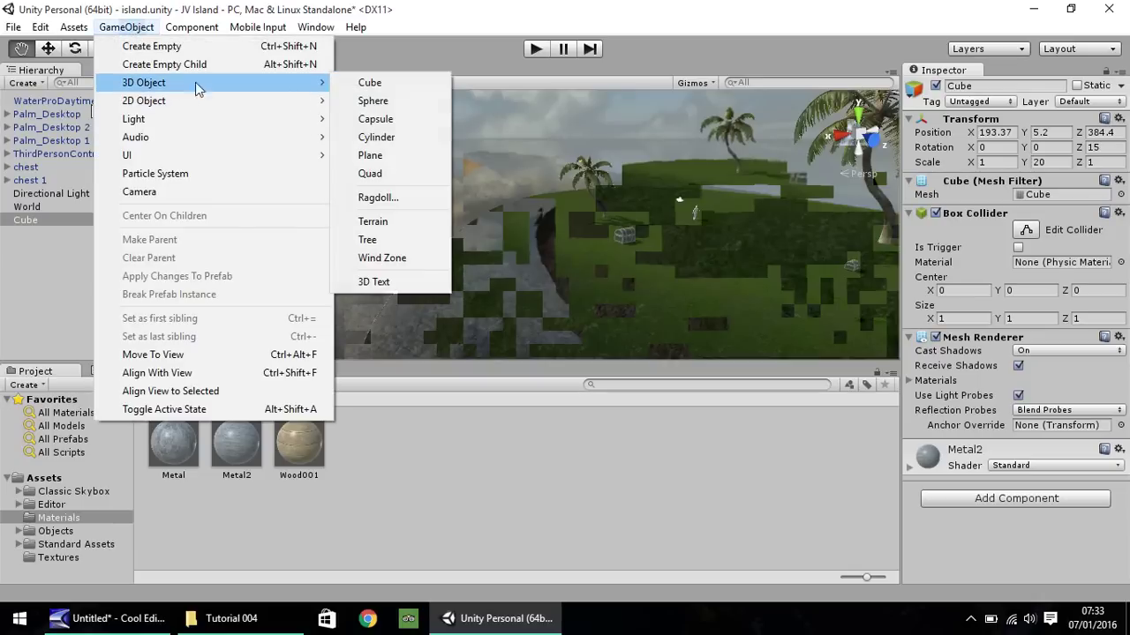
click(364, 84)
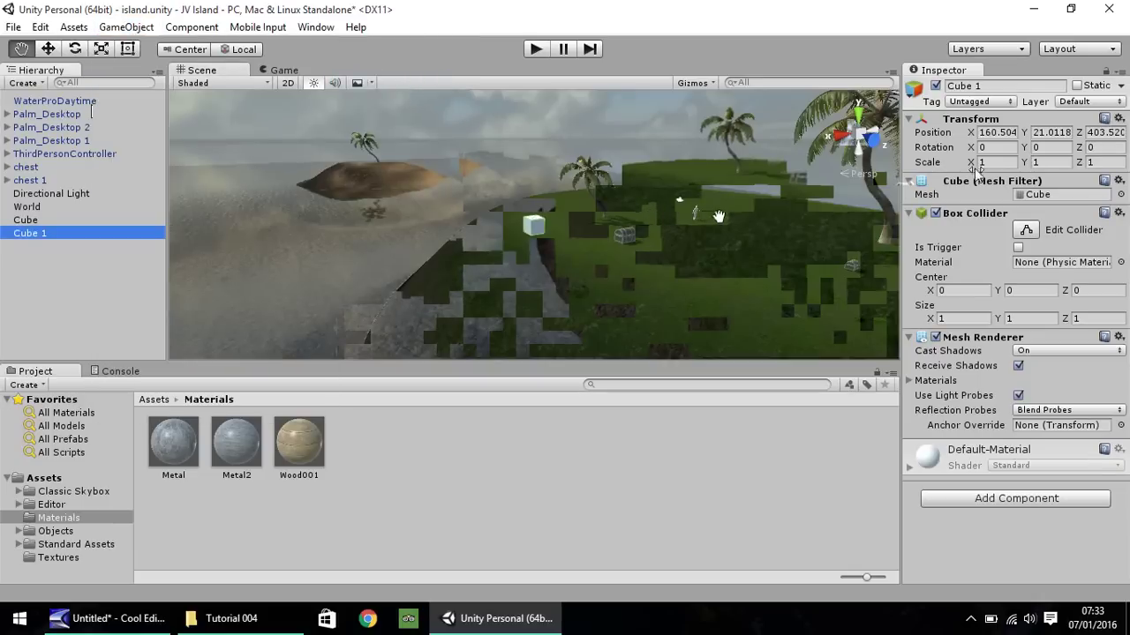
click(1006, 163)
text(2)
key(Tab)
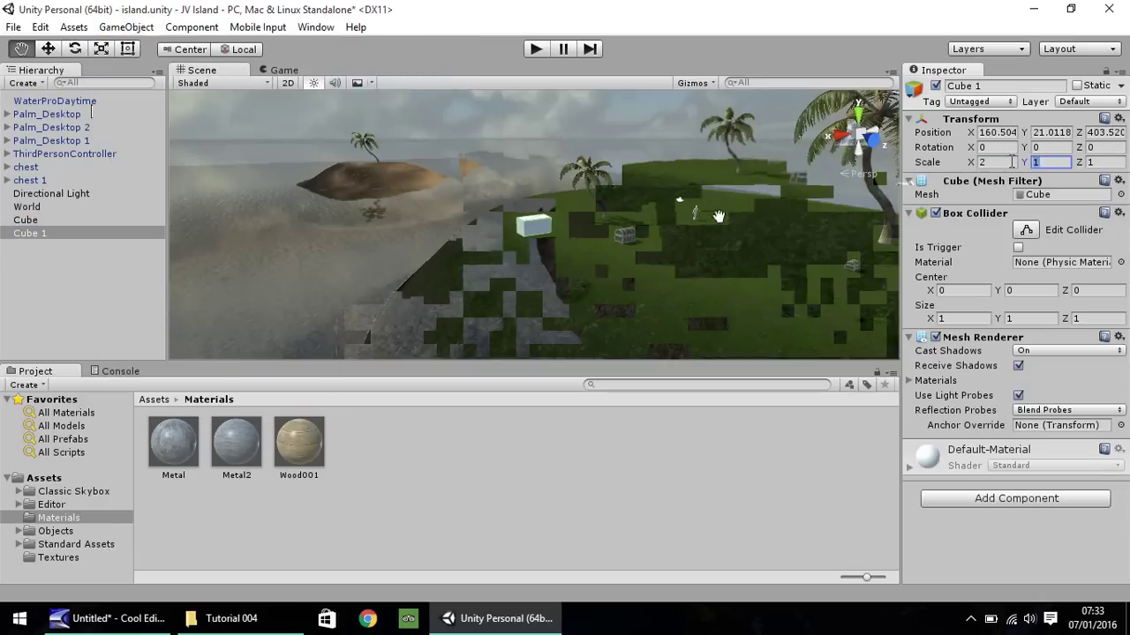
text(2)
key(Tab)
text(2)
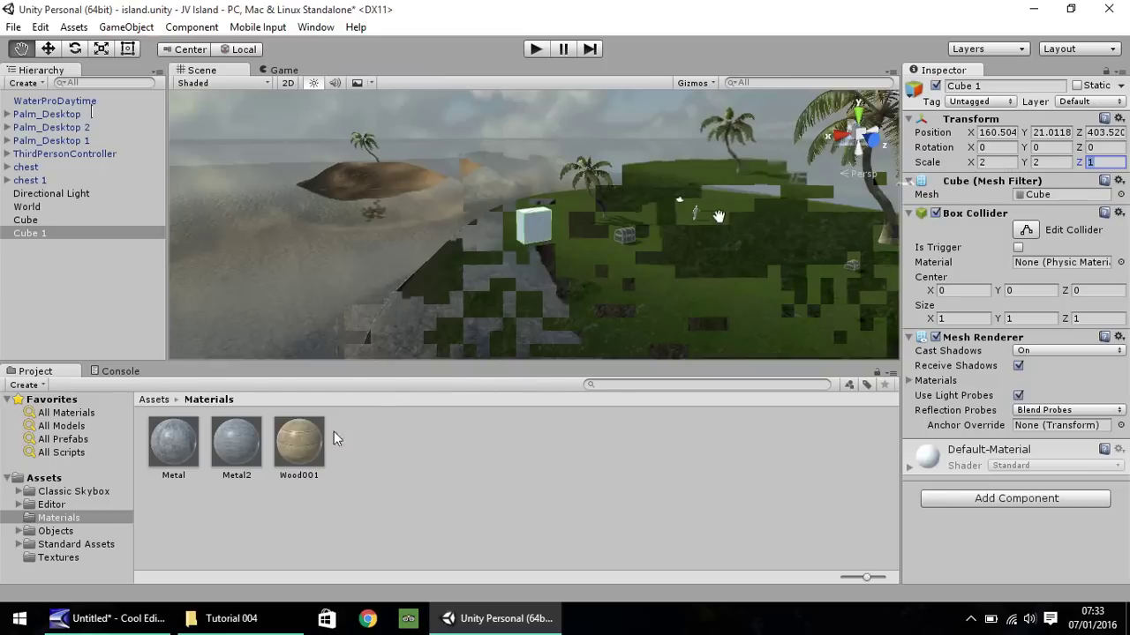
Give the cube the Wood001 material, place it on the island hill, and tilt it 5° on X
drag(303, 450, 535, 231)
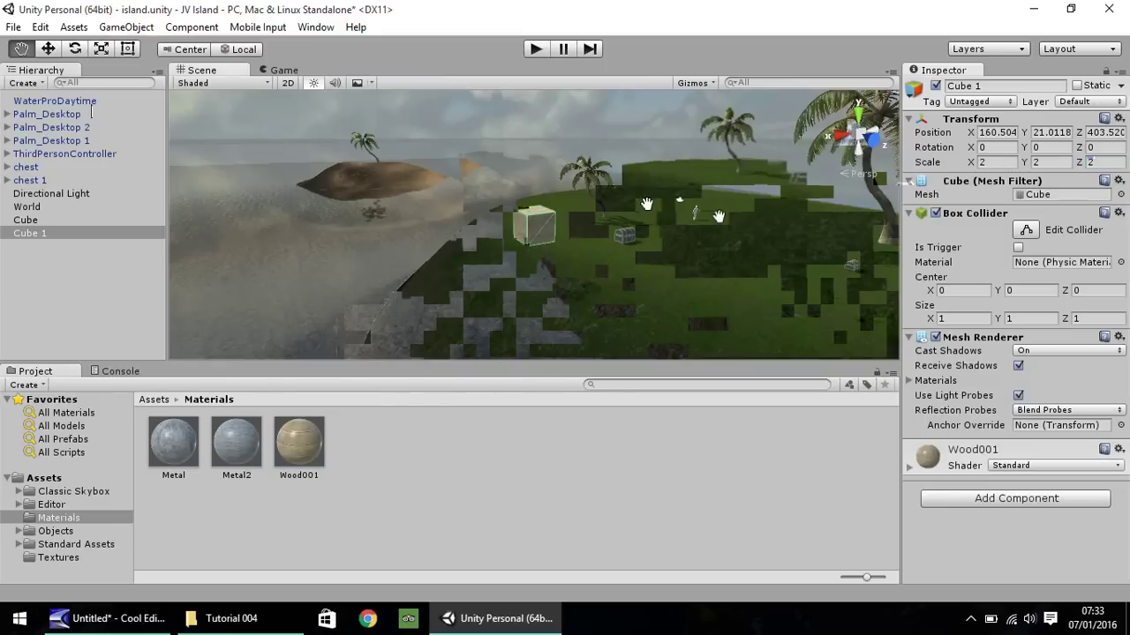
click(52, 48)
drag(533, 172, 533, 219)
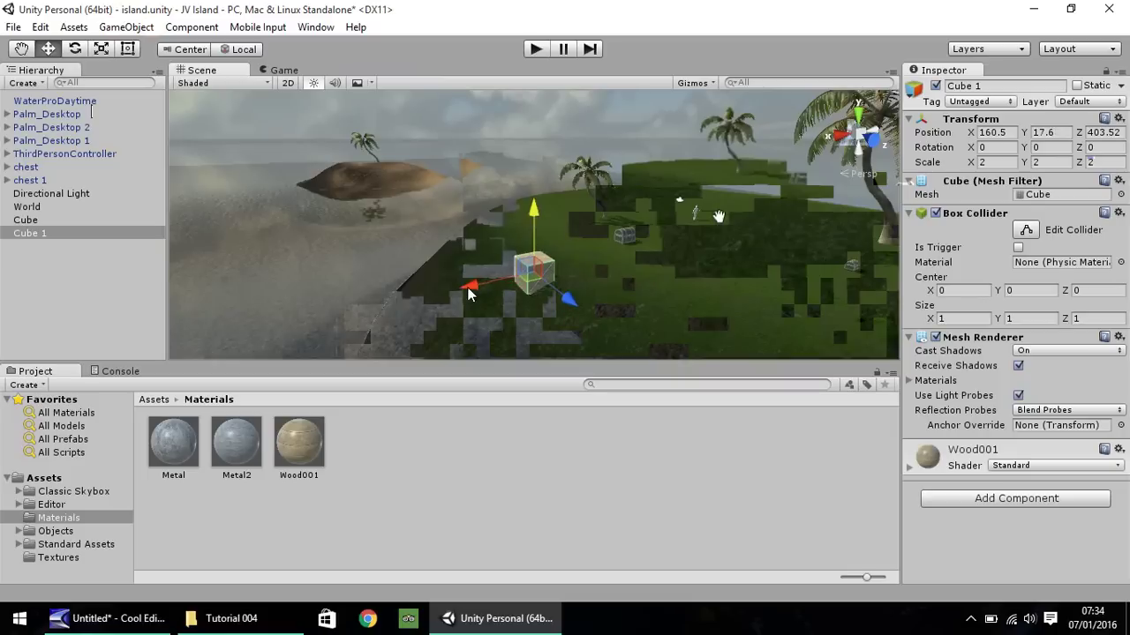
drag(470, 290, 577, 229)
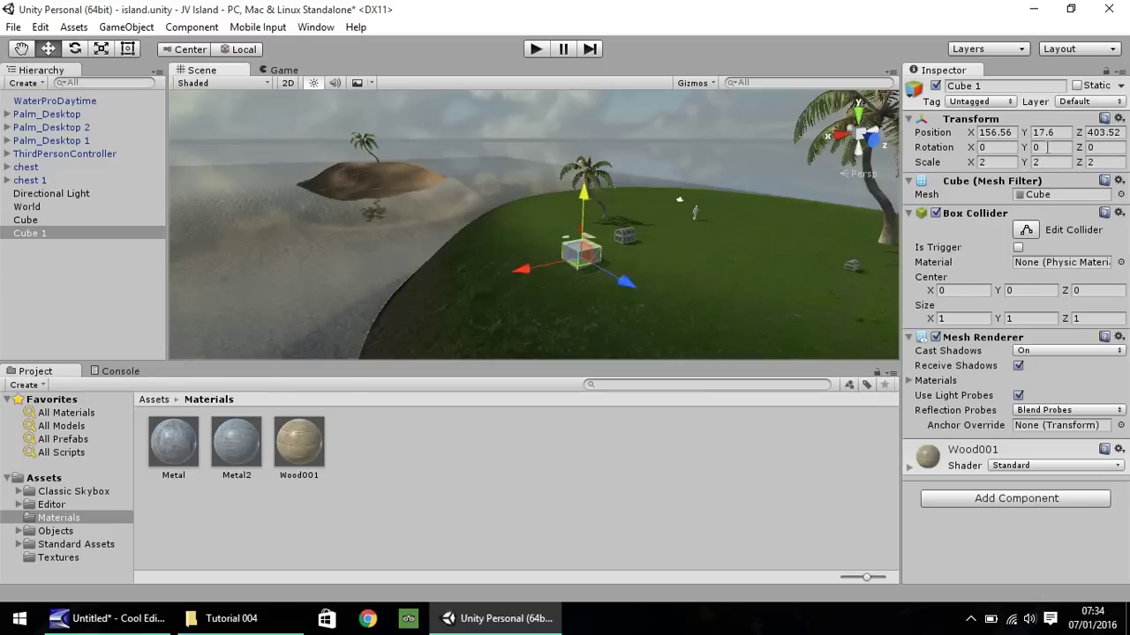
click(1004, 147)
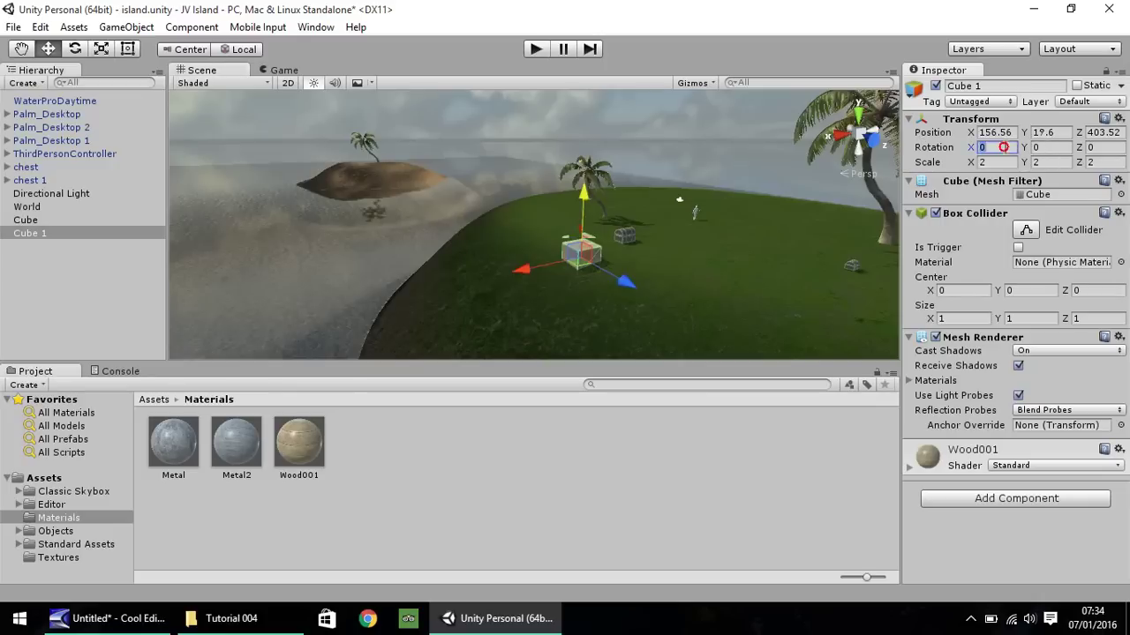
text(5)
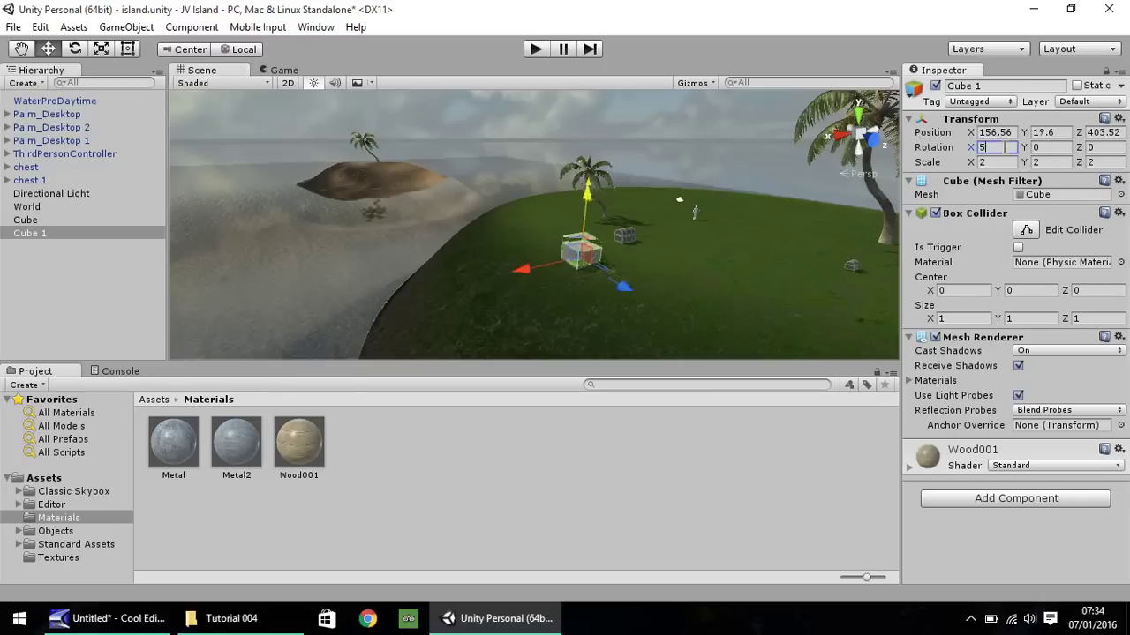
click(534, 49)
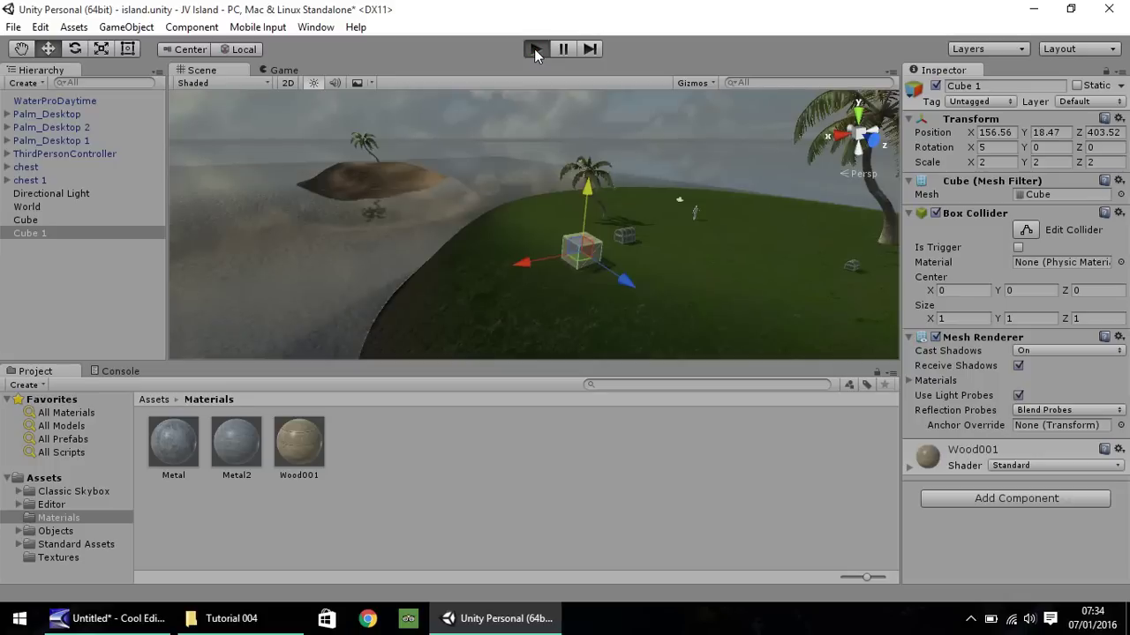
In Play mode, walk the character across the grass up to the wooden cube
key(w)
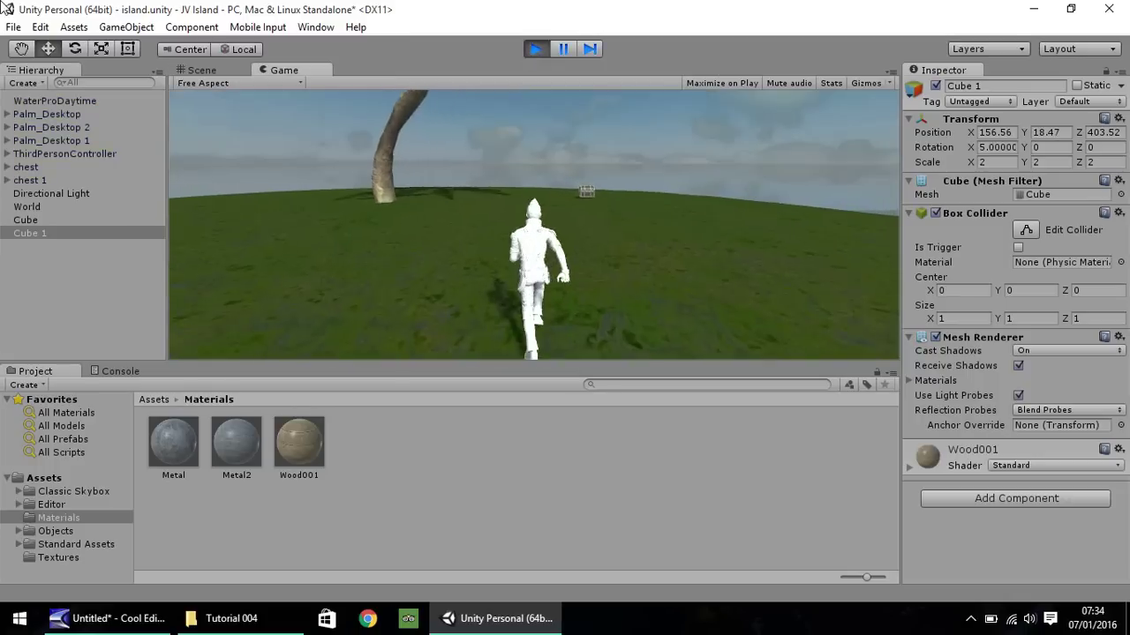
key(a)
key(a)
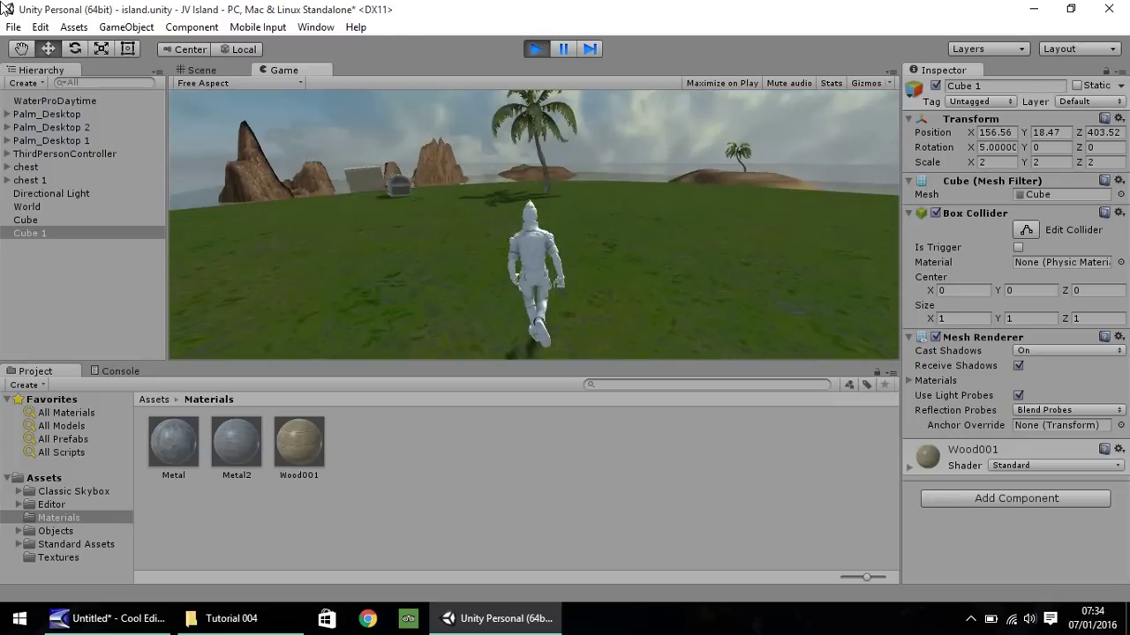
key(d)
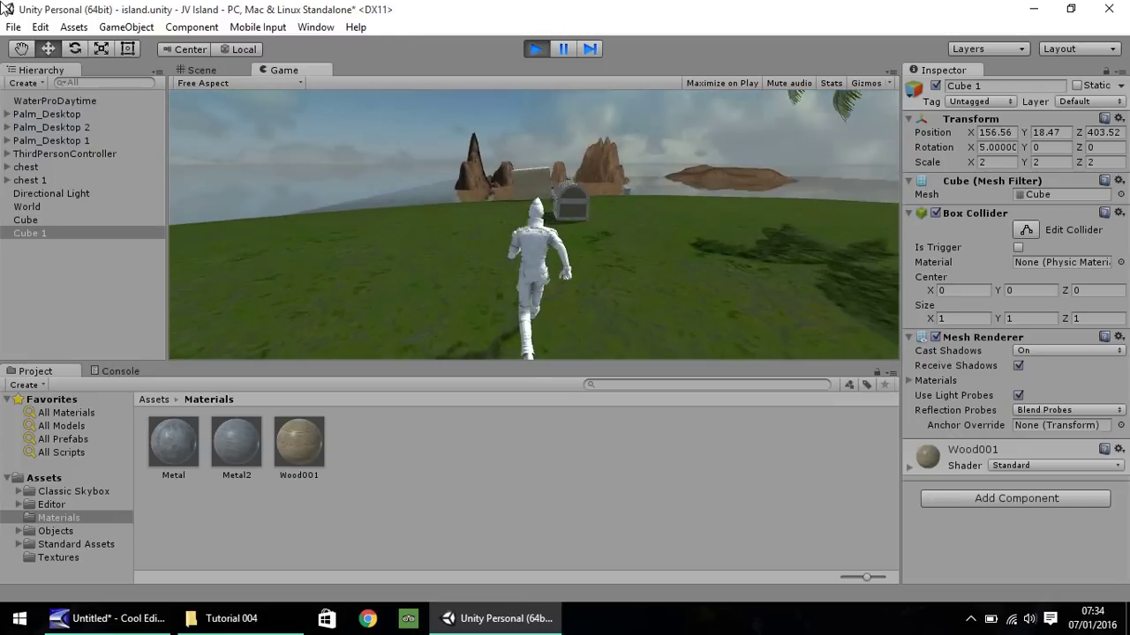
key(d)
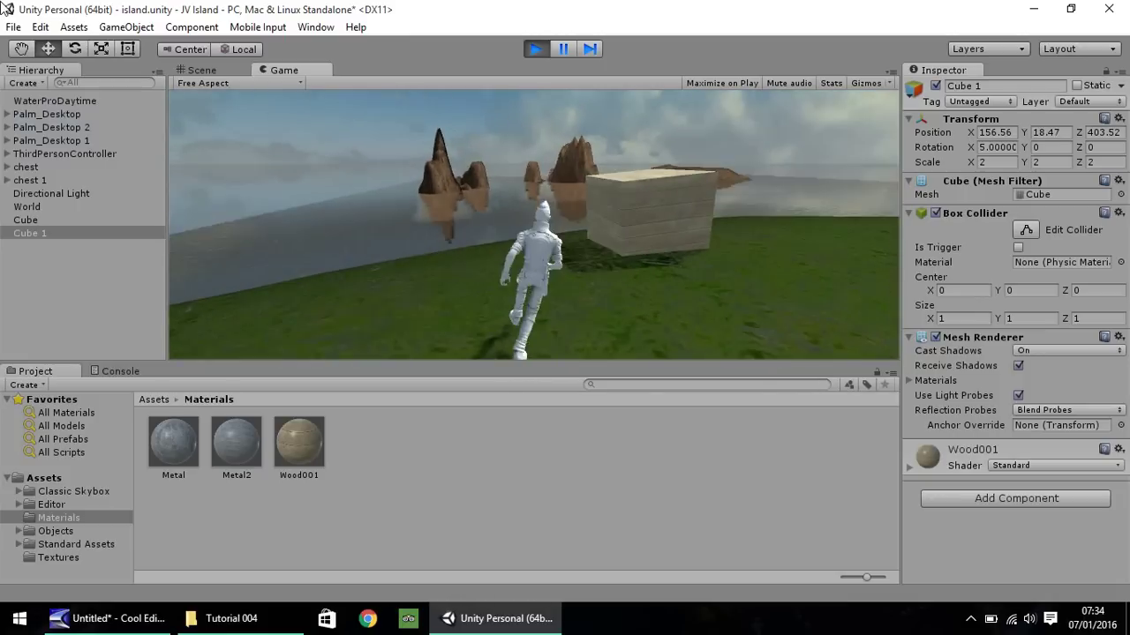
key(a)
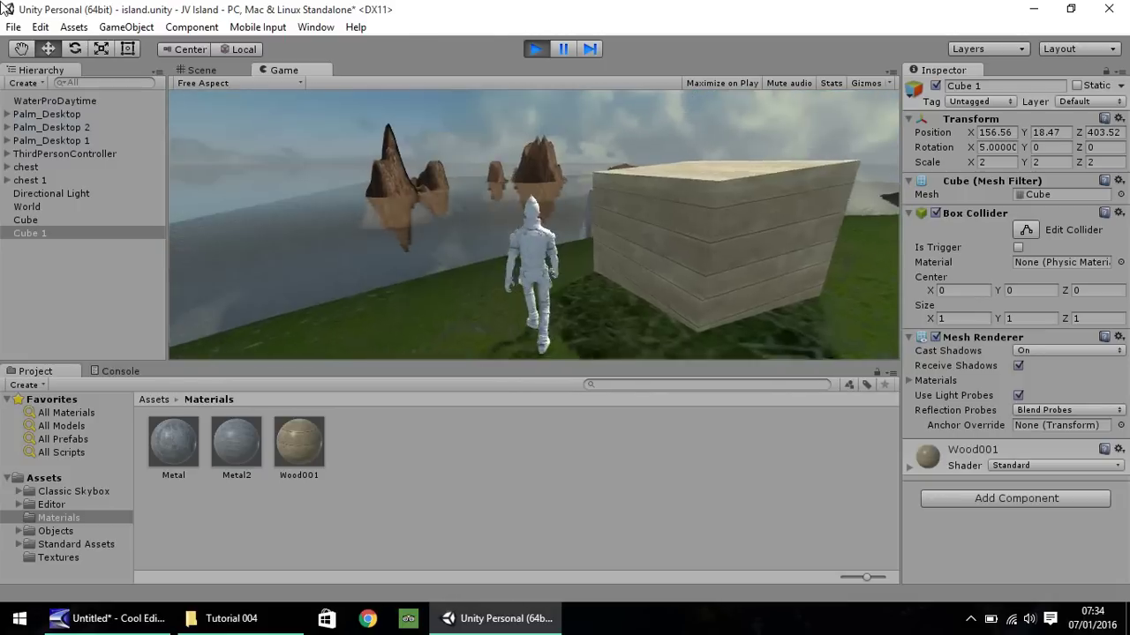
Run along the shore and up the grassy hill, then stop Play mode
key(a)
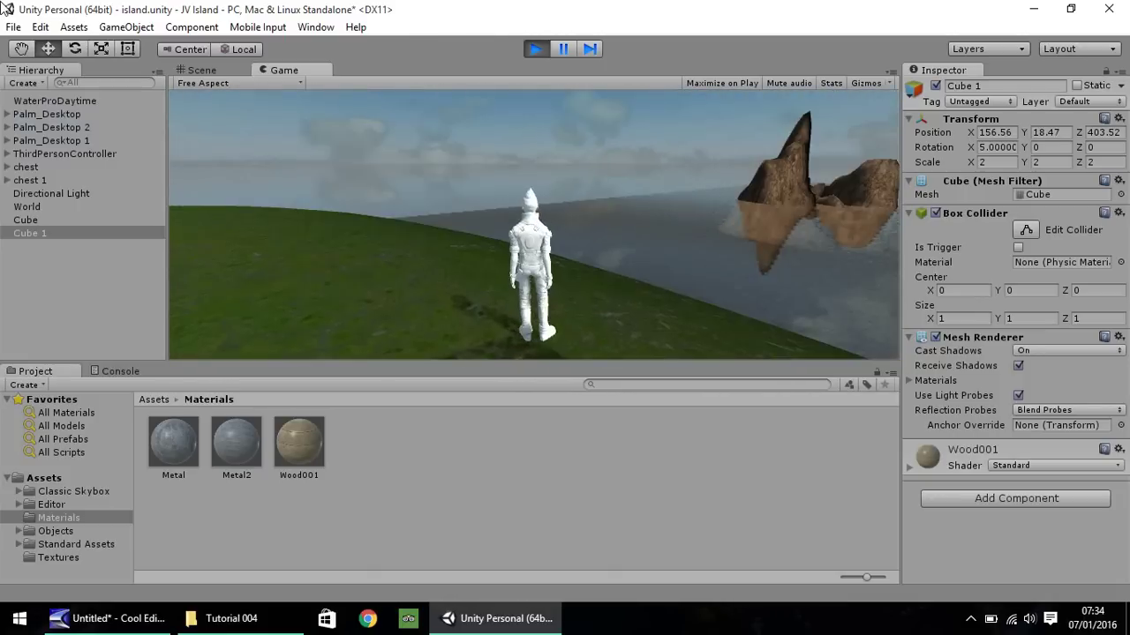
key(a)
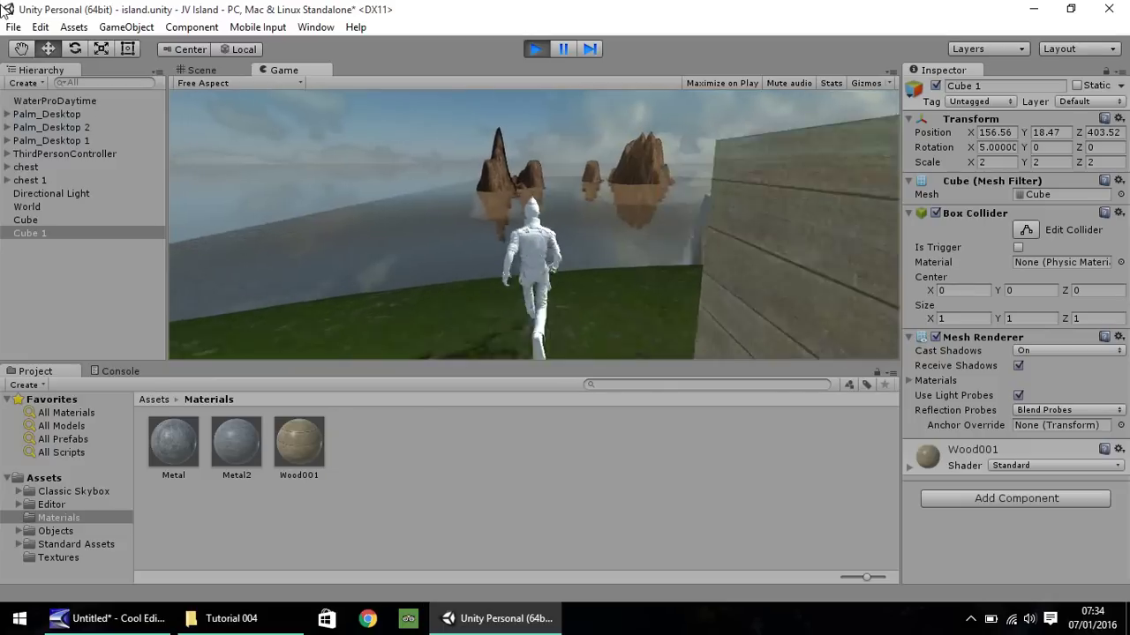
key(d)
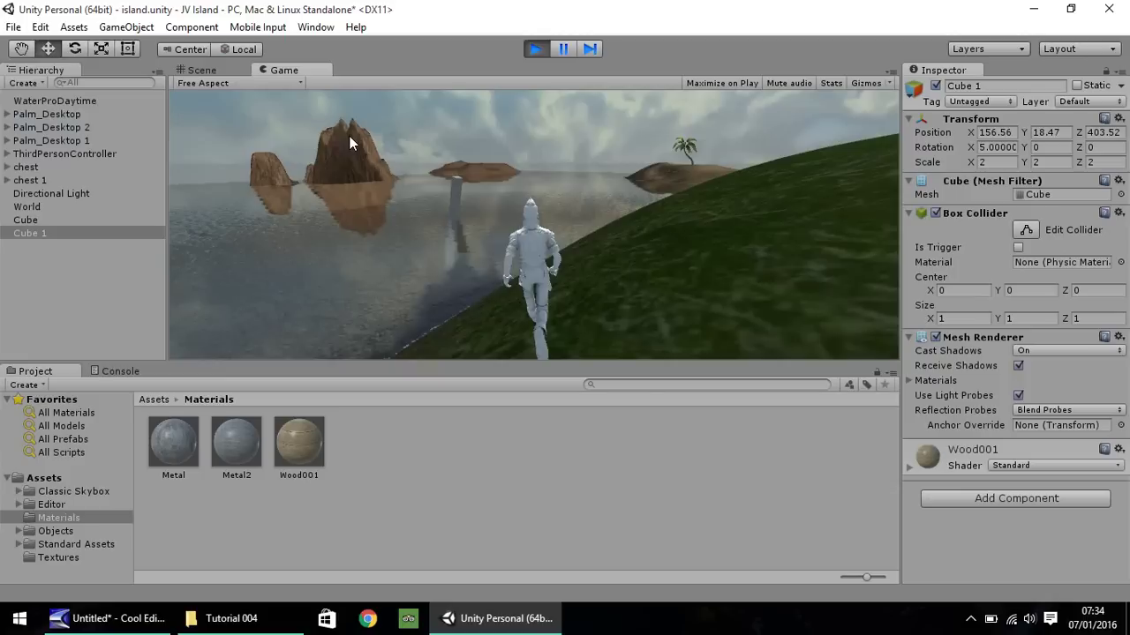
key(a)
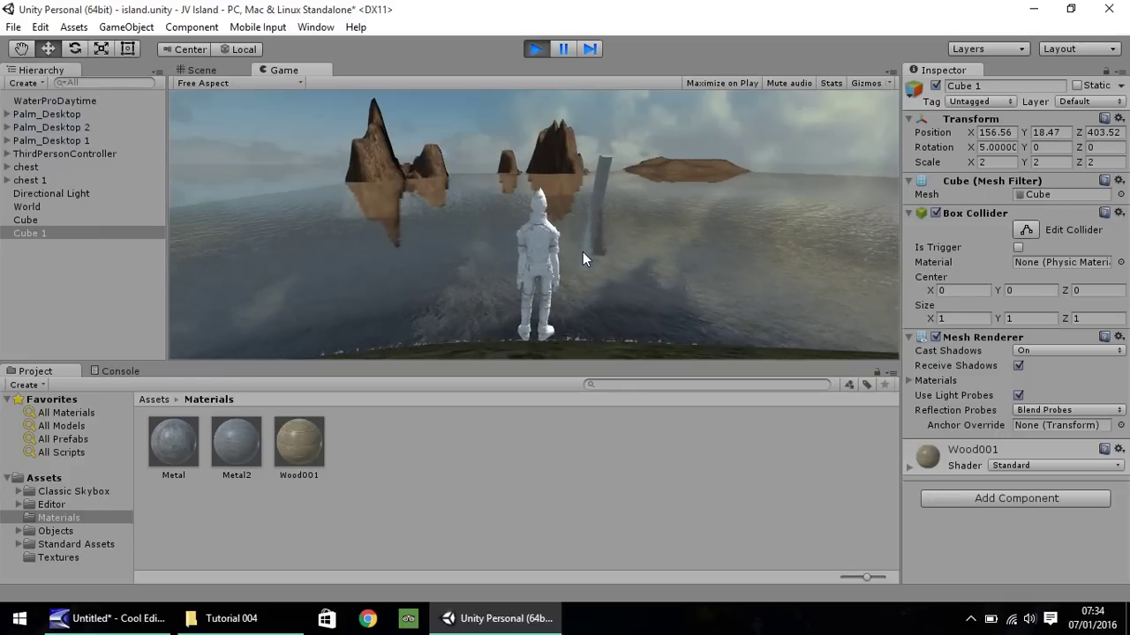
key(d)
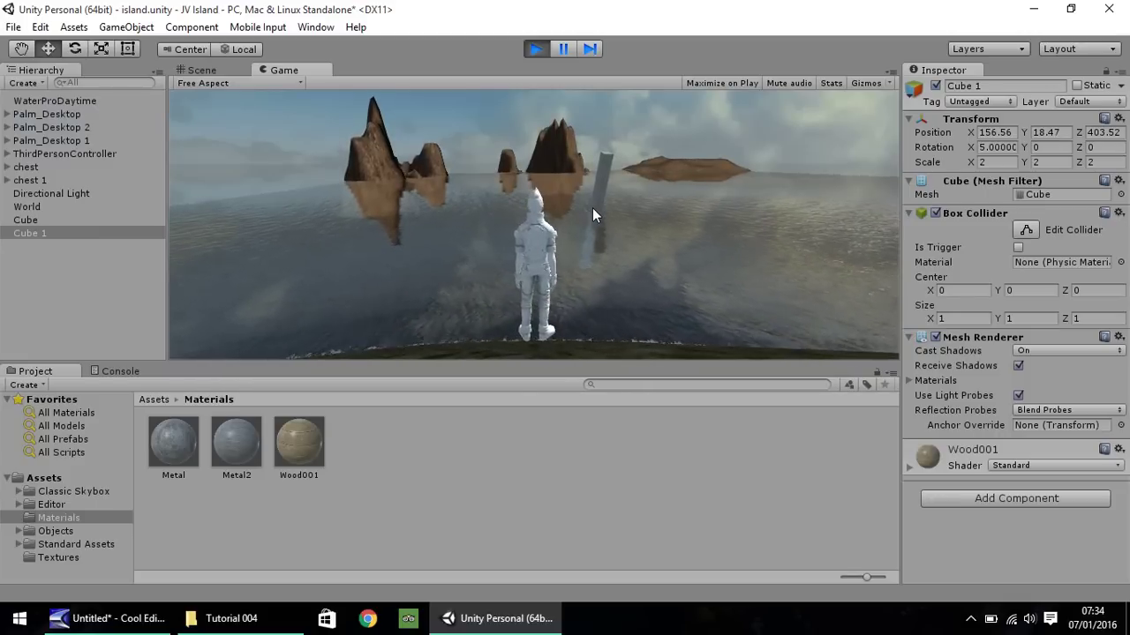
key(w)
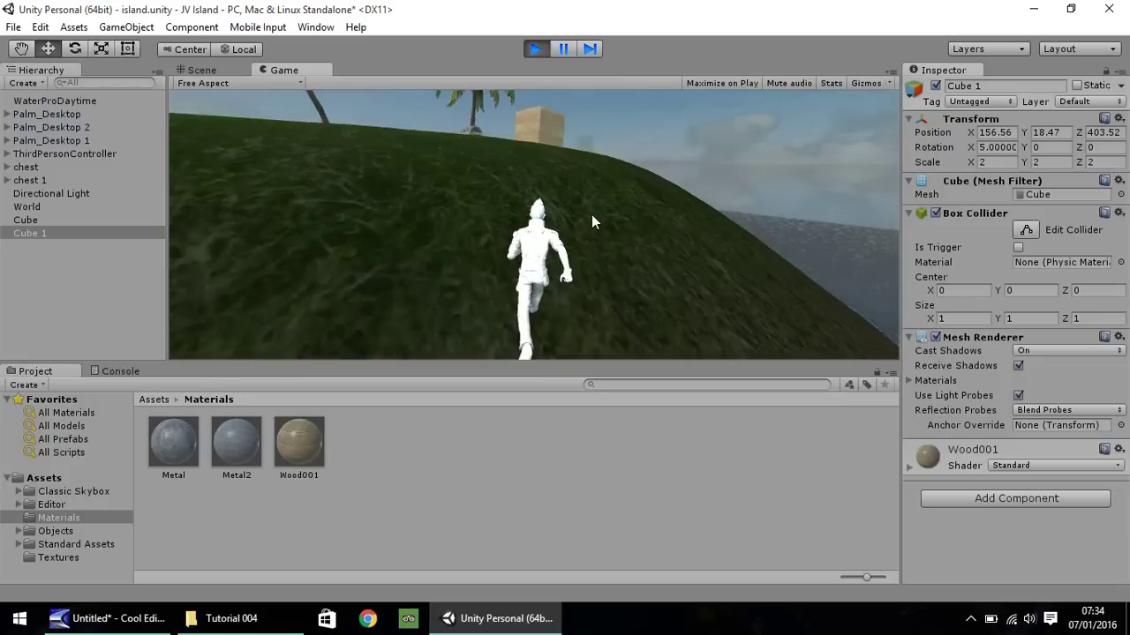
key(s)
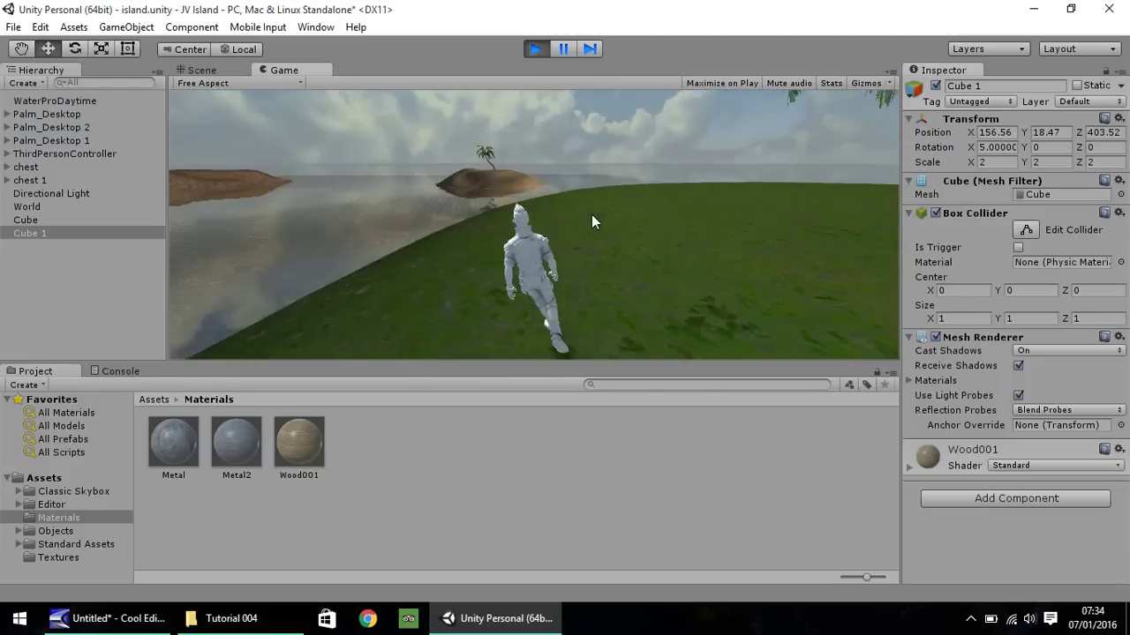
click(534, 49)
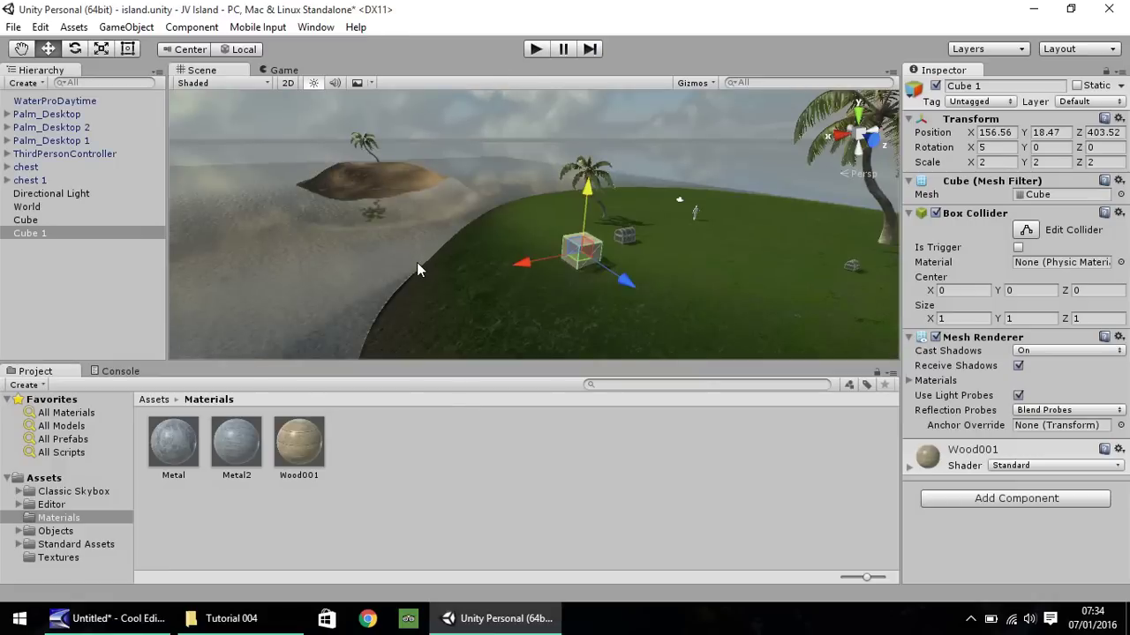
Deselect Cube 1 and open the Asset Store with Ctrl+9
click(428, 447)
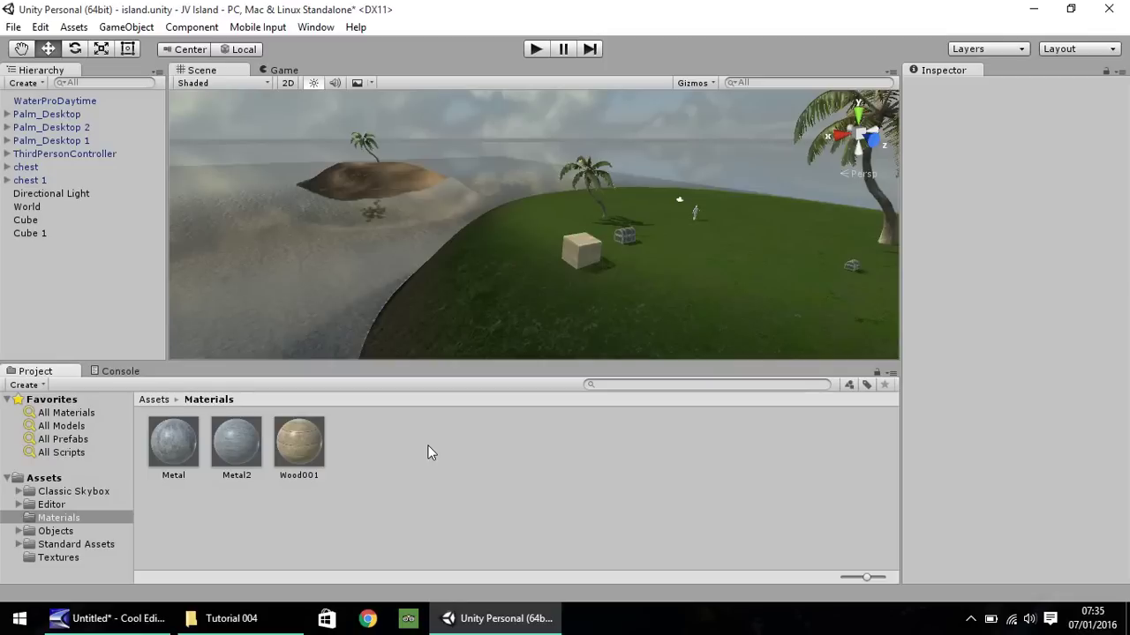
key(ctrl+9)
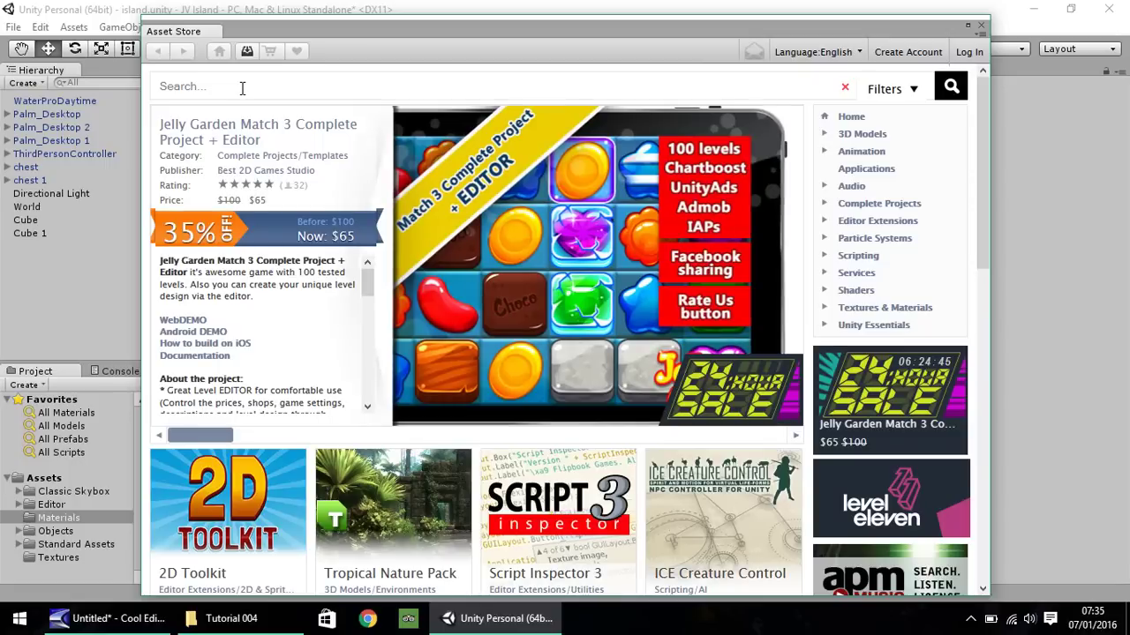
Search the Asset Store for 'desert', sort by price, browse results, and close the store
click(242, 88)
text(desert)
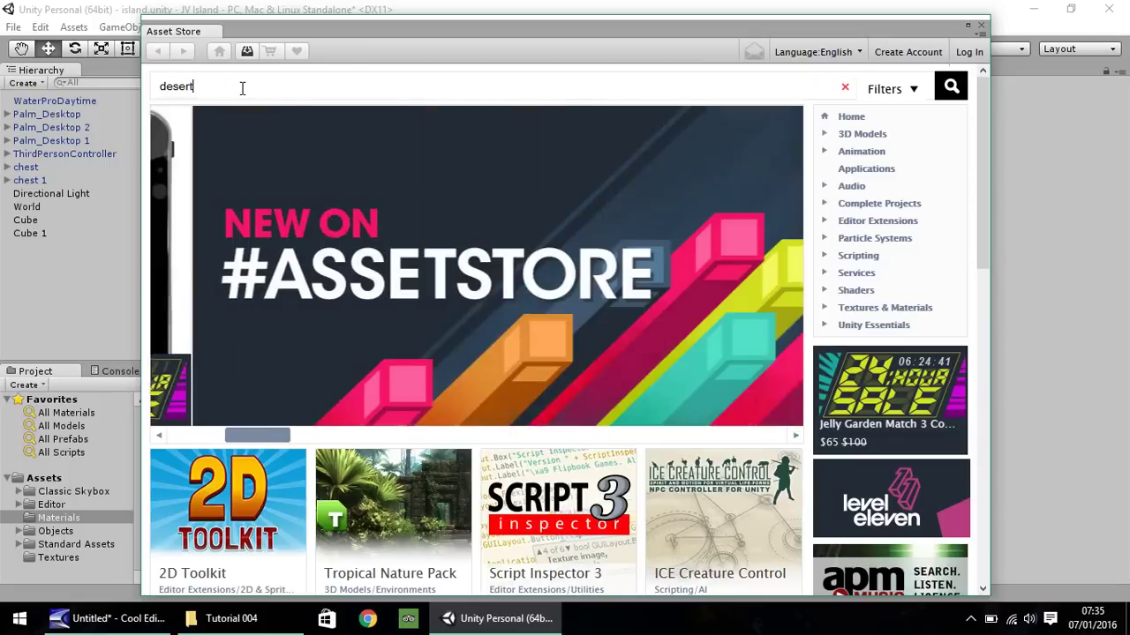
key(Return)
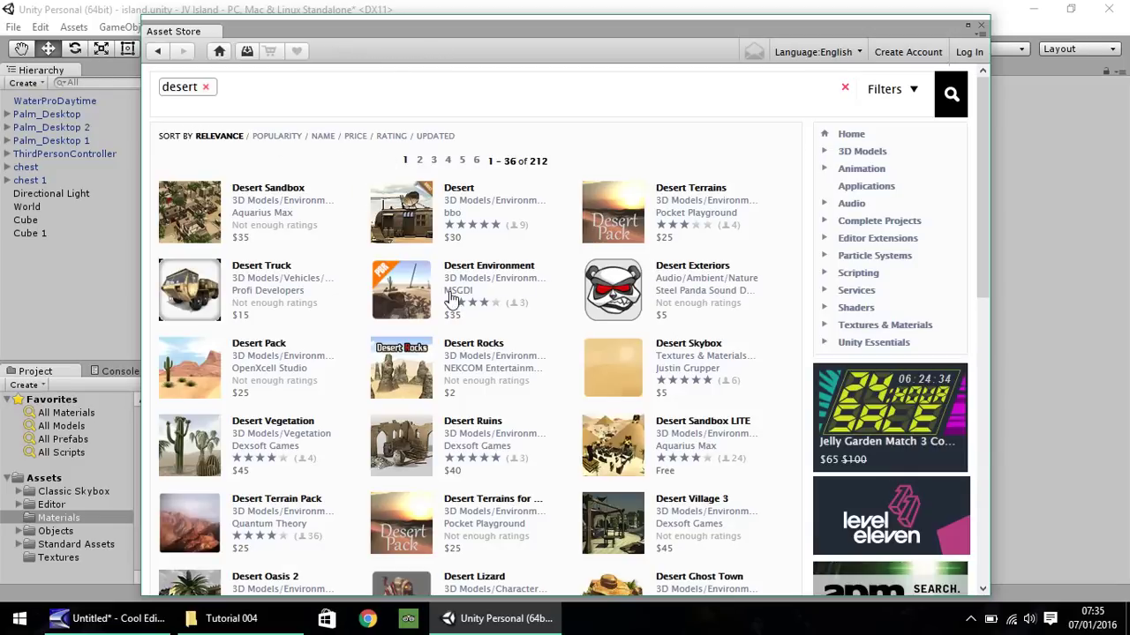
click(352, 137)
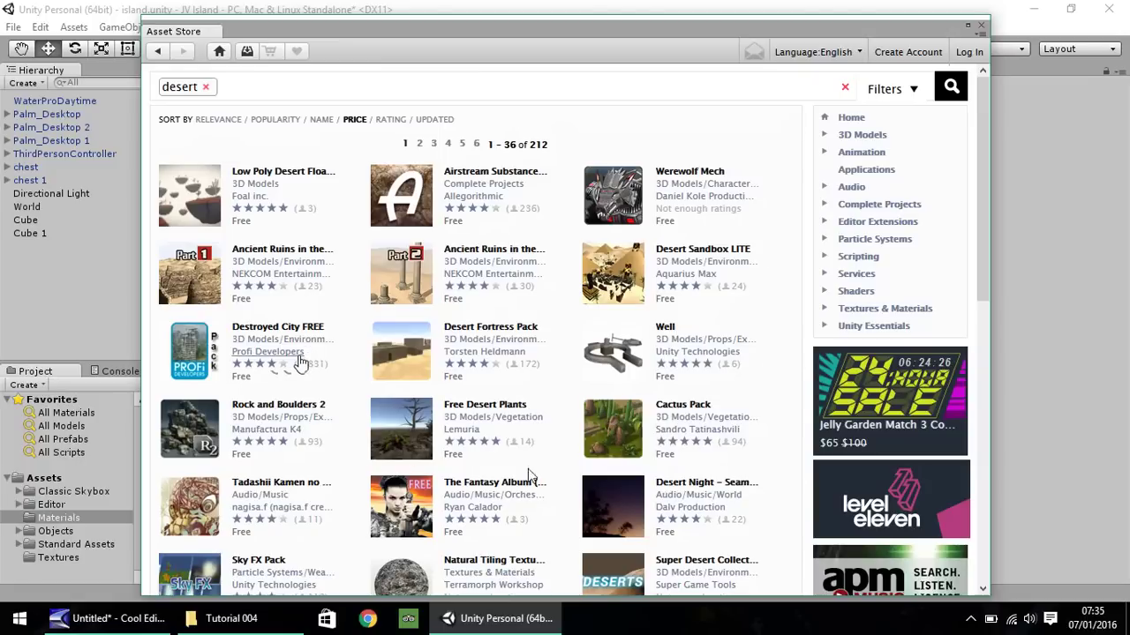
scroll(344, 335, down, 2)
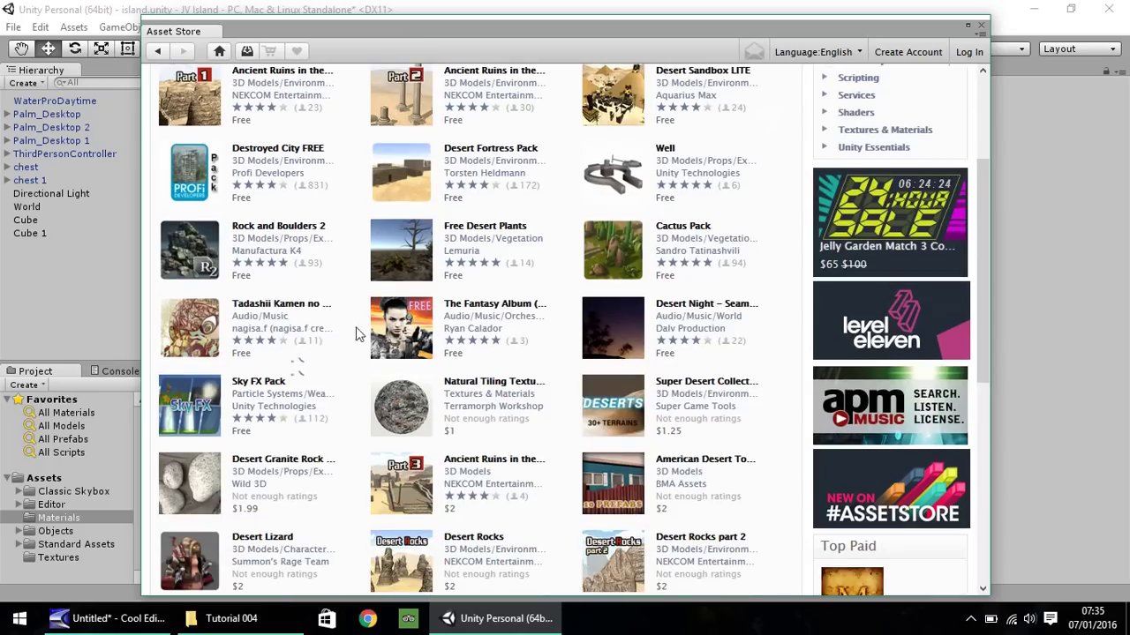
click(981, 25)
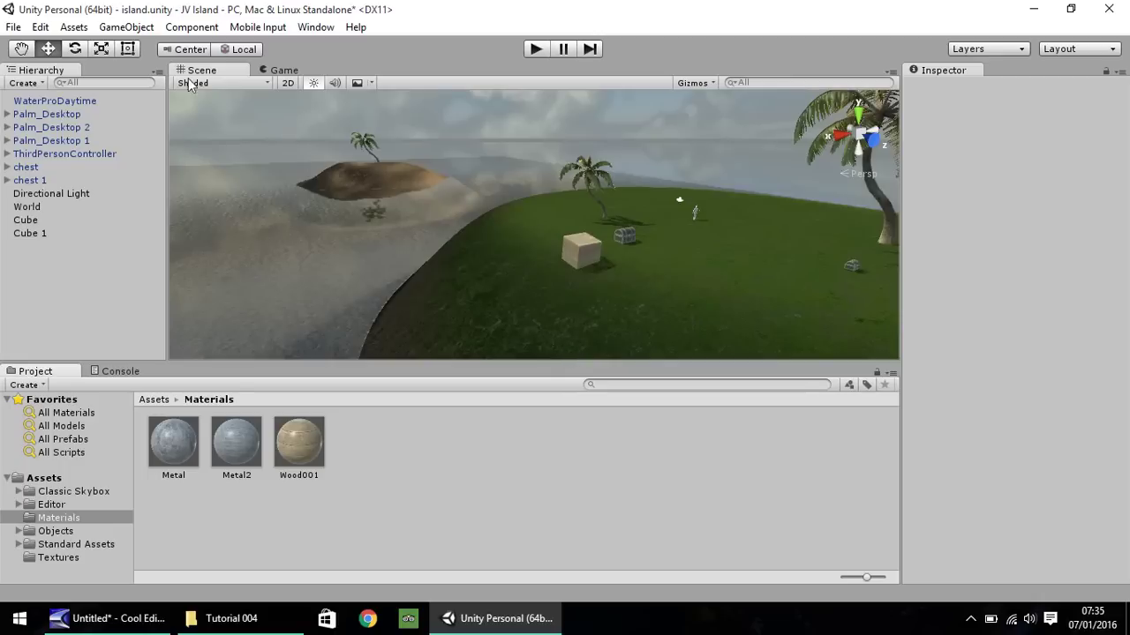
Open Build Settings, compare Web Player and Android, and settle on PC, Mac & Linux Standalone
click(15, 29)
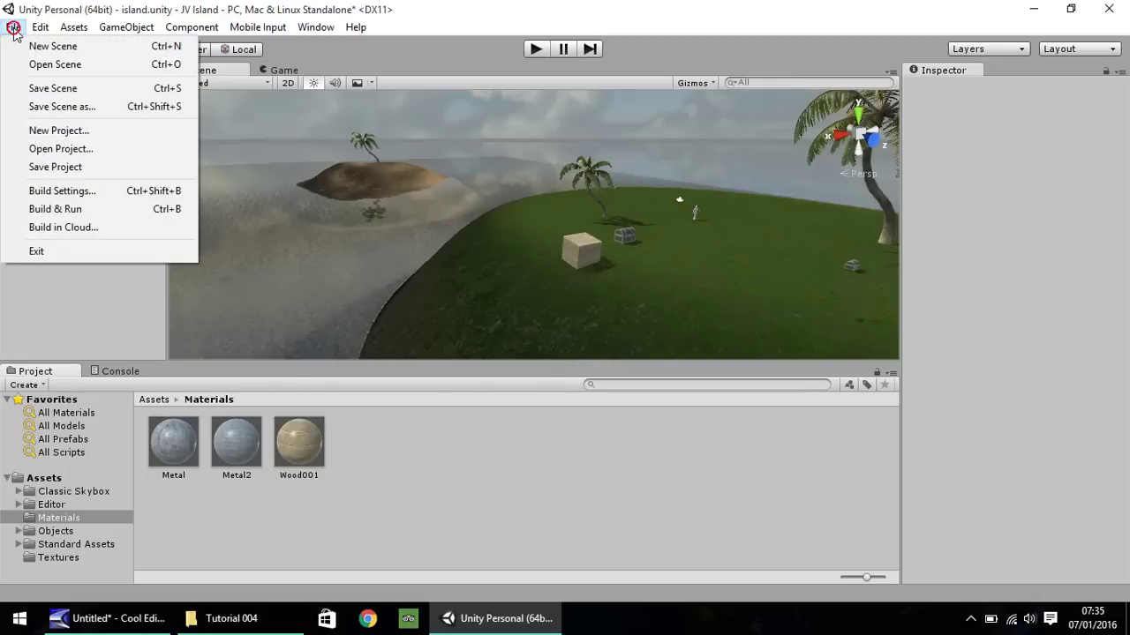
click(102, 200)
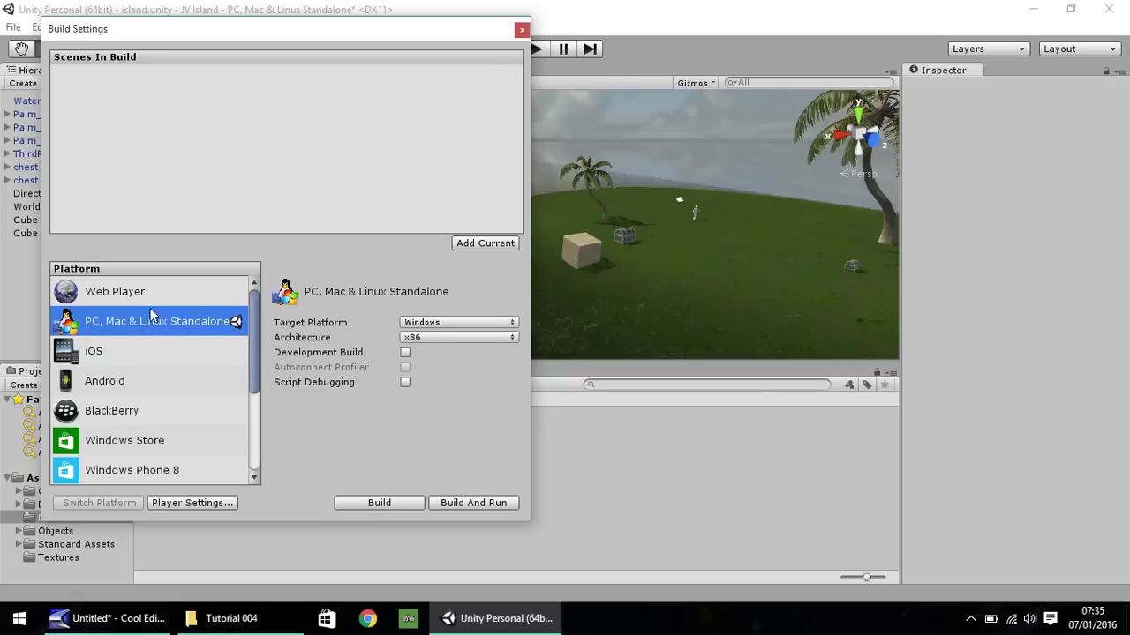
click(129, 292)
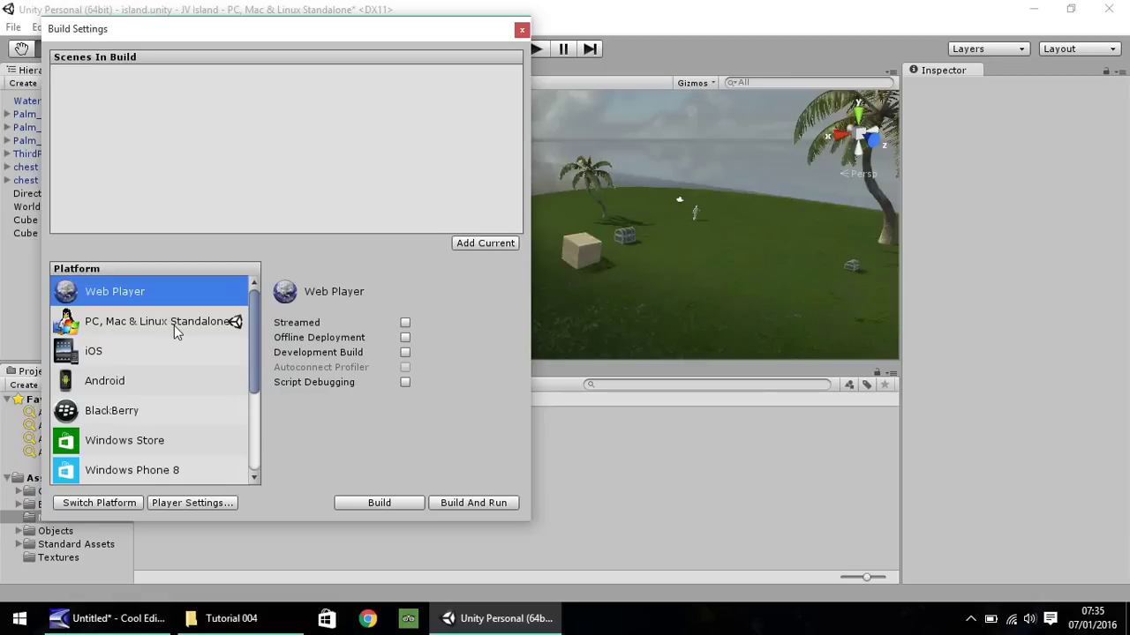
click(121, 380)
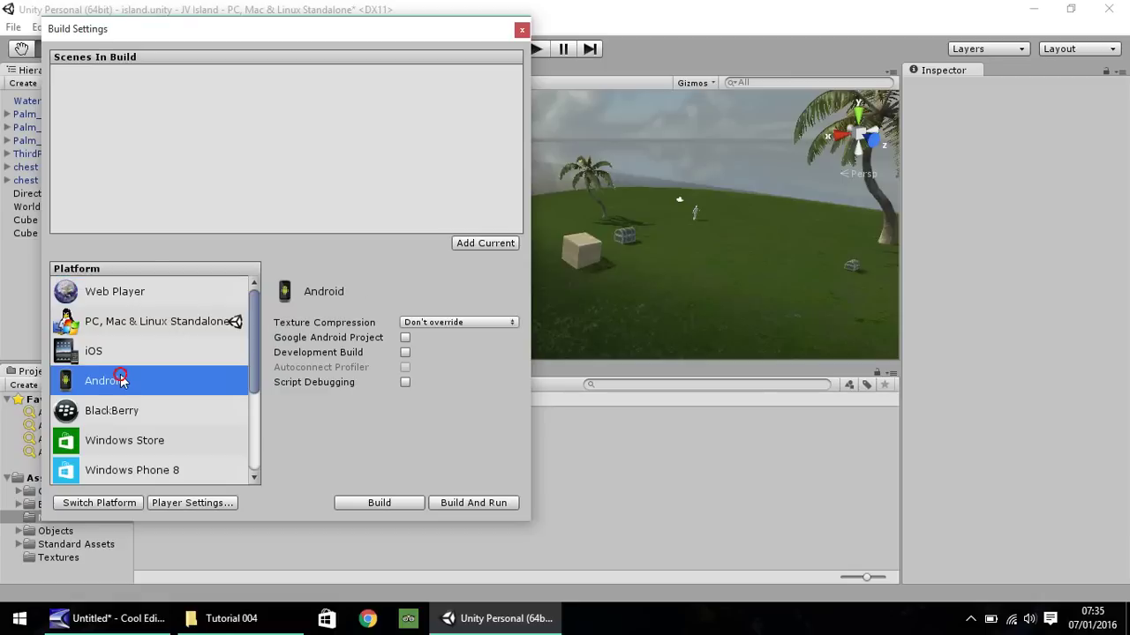
click(121, 323)
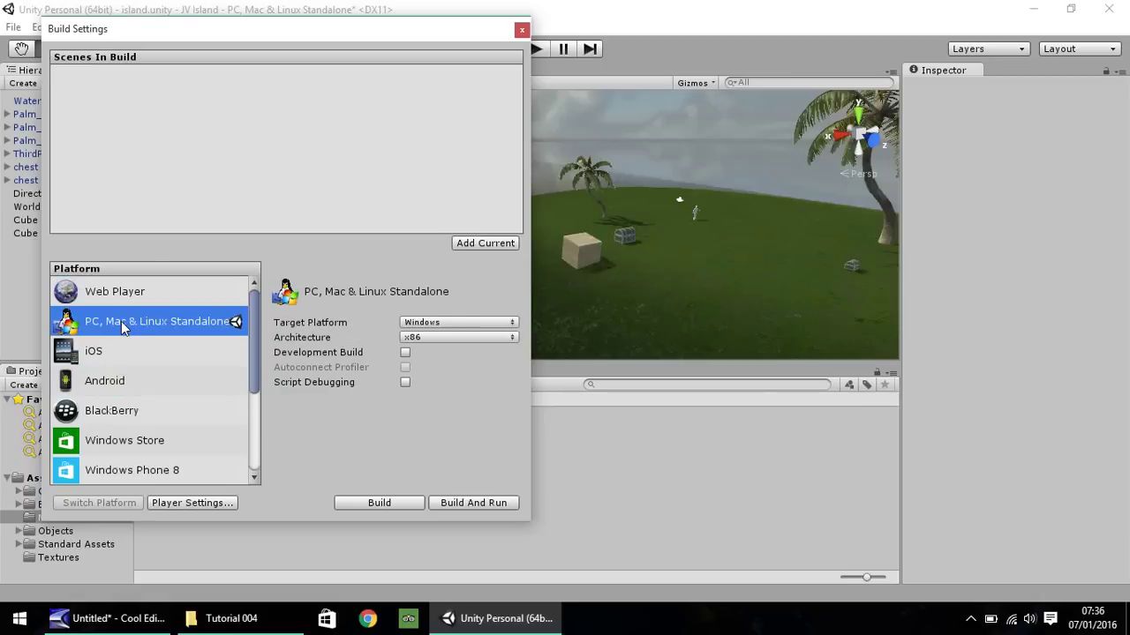
click(106, 381)
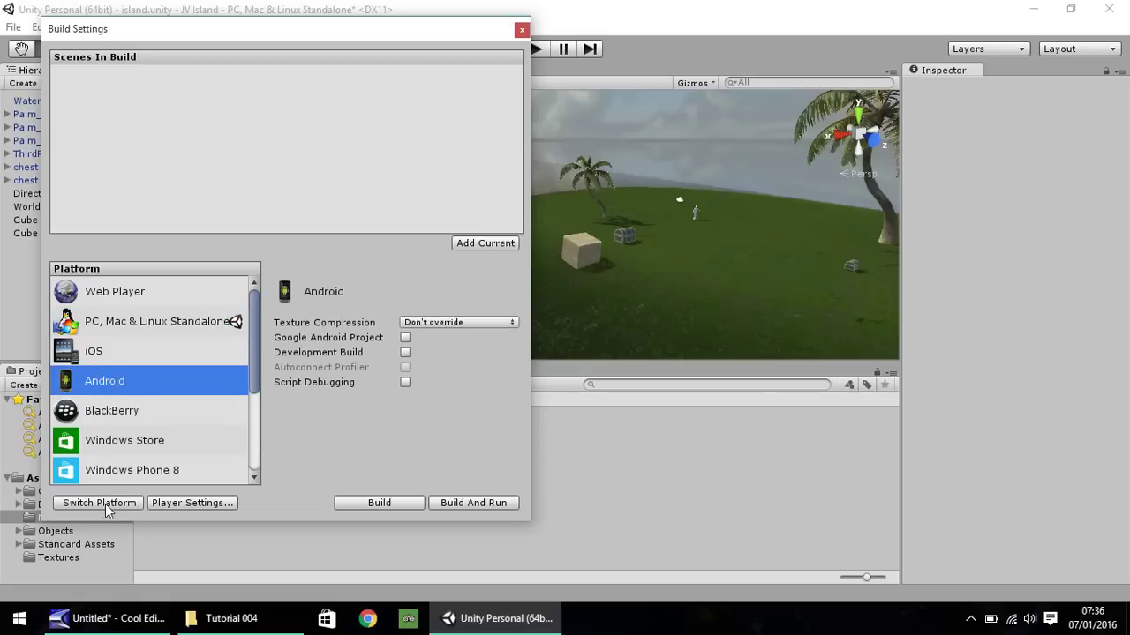
click(121, 325)
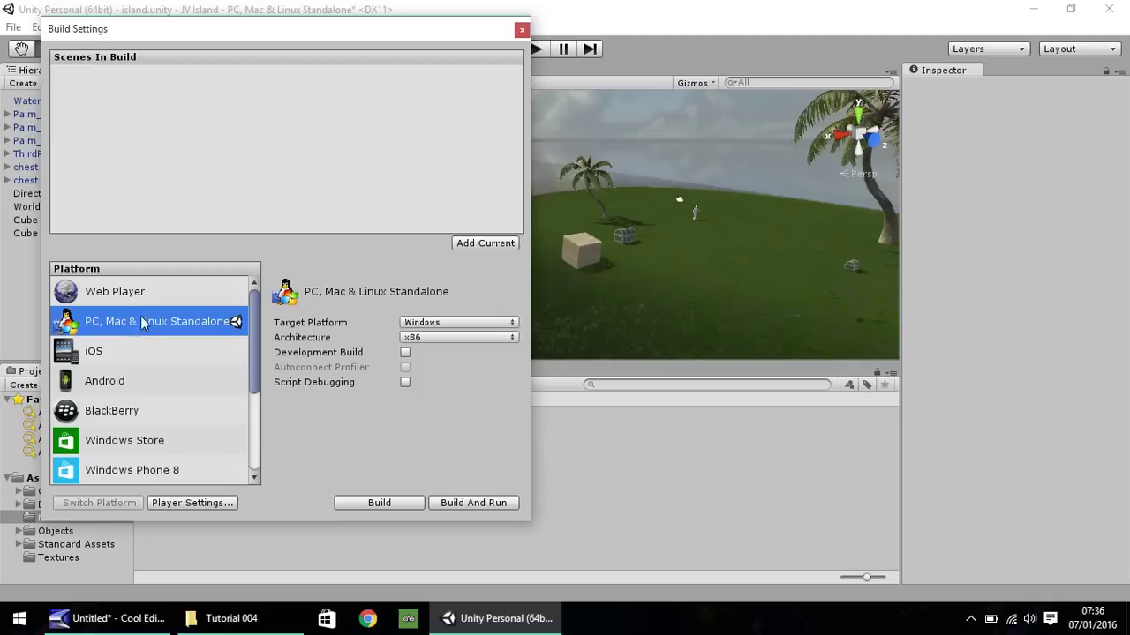
Build And Run the game, saving the build as 'Island'
click(465, 503)
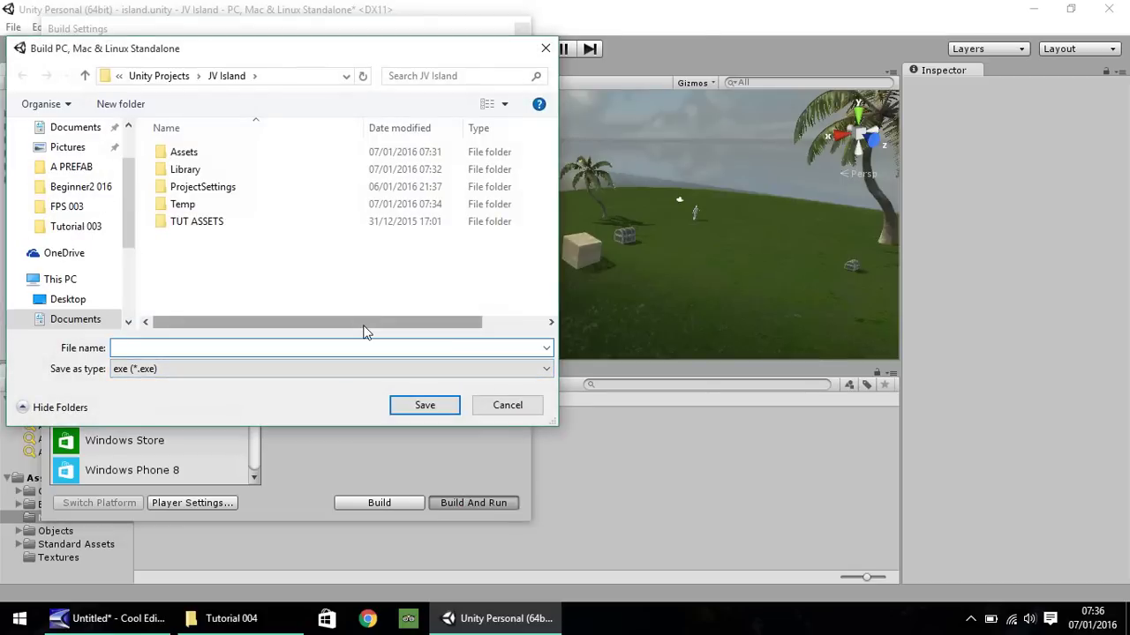
text(Island)
key(Return)
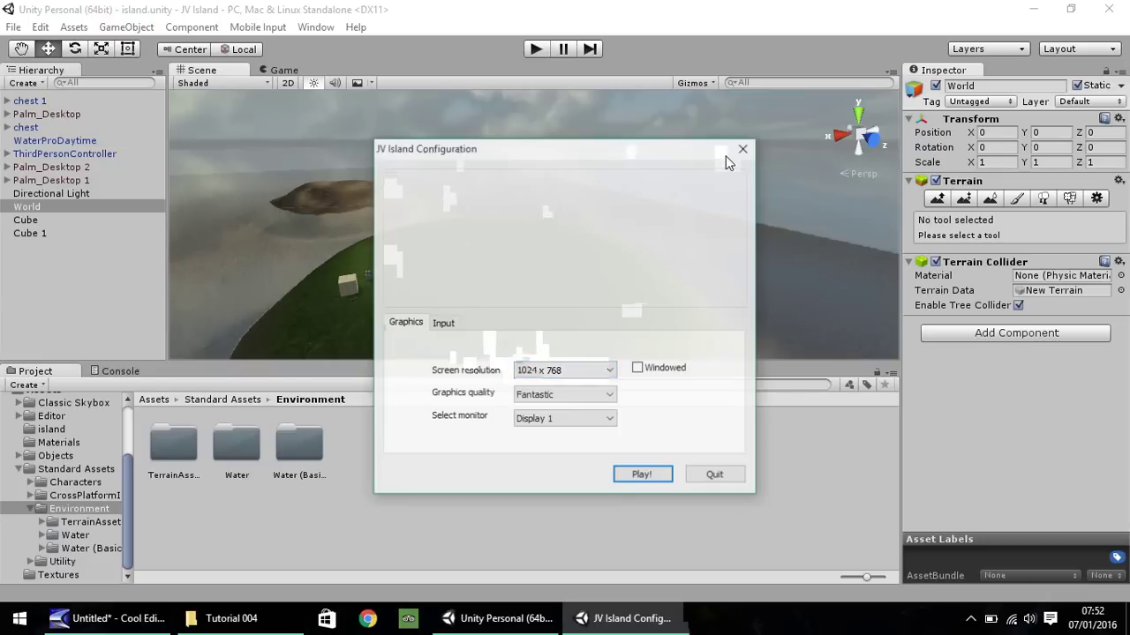
Launch JV Island windowed at 800 x 600 resolution
click(606, 373)
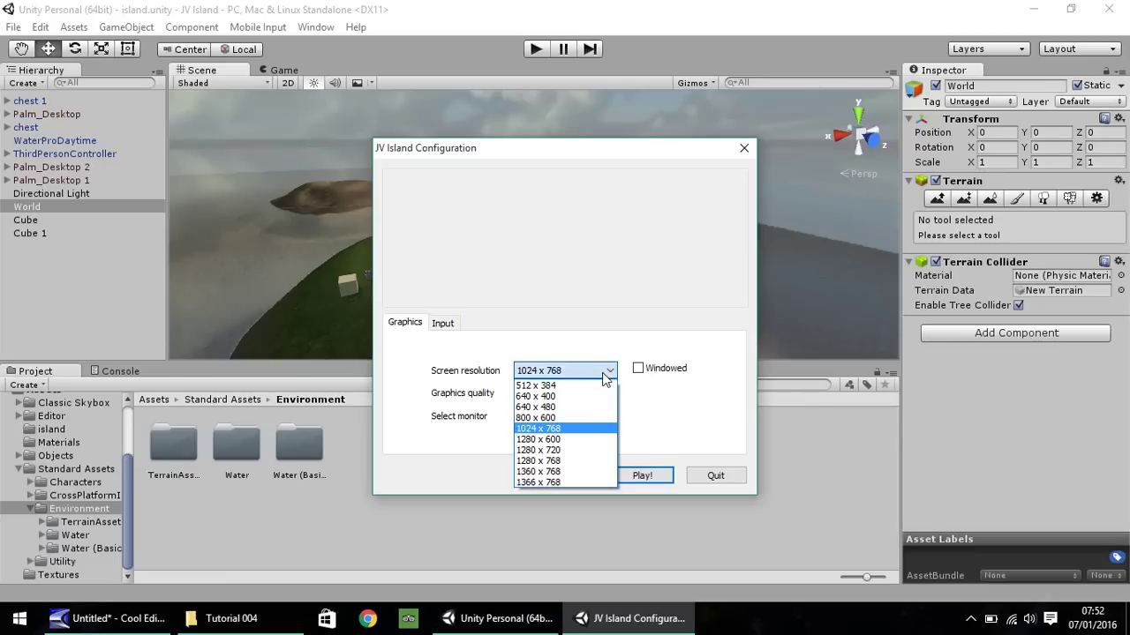
click(547, 417)
click(639, 369)
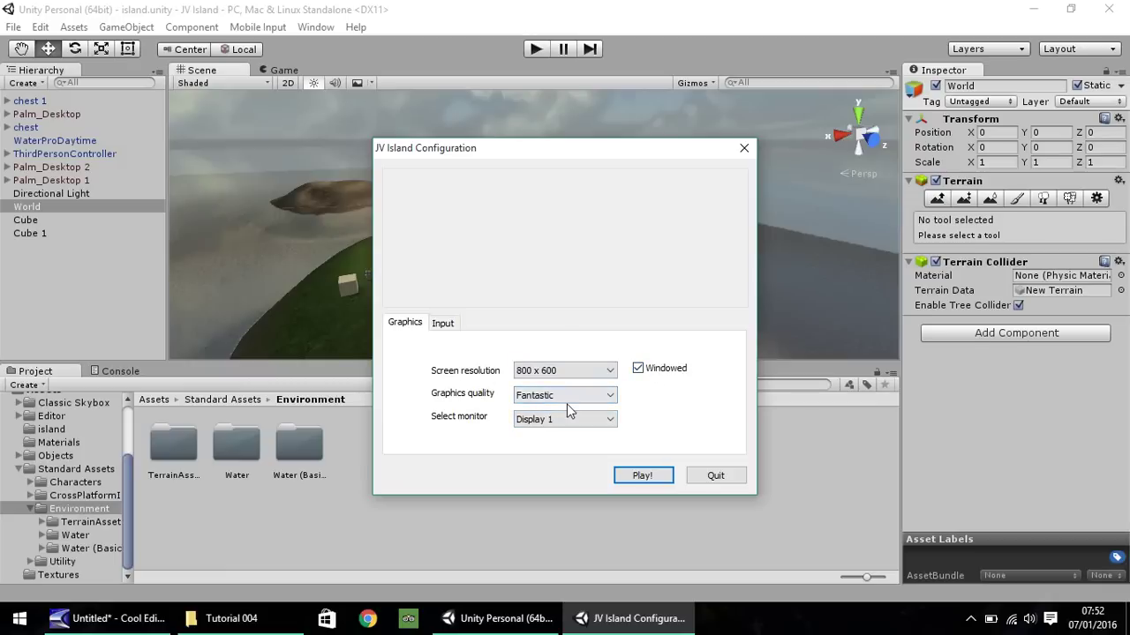
click(643, 476)
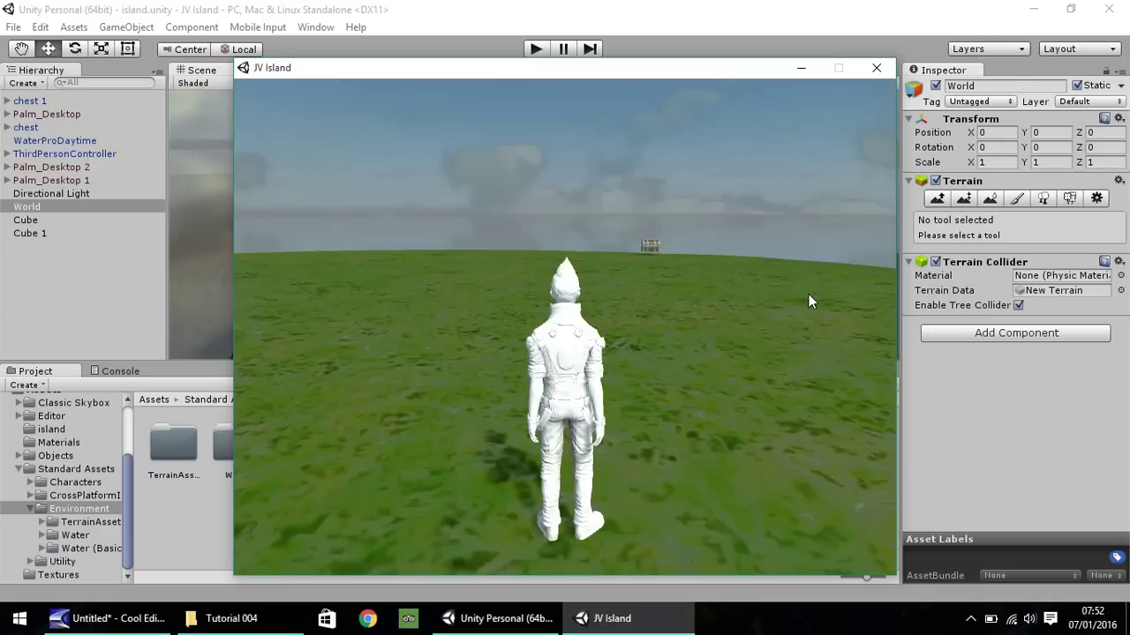
Run forward with W, veer left past the treasure chest, then right toward the rocky islands
key(w)
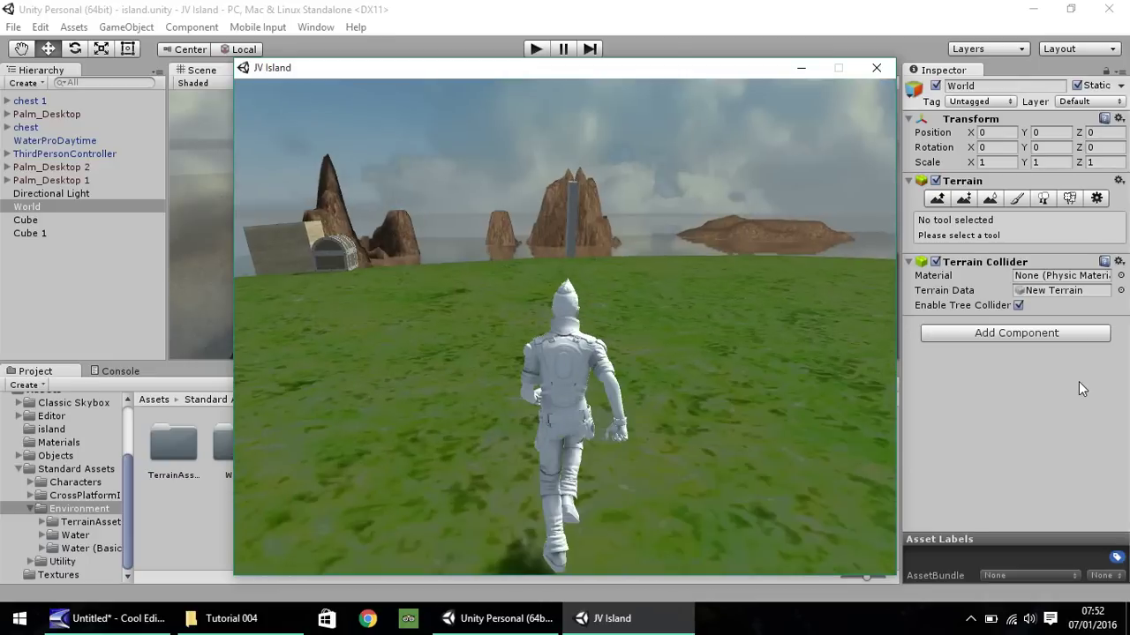
key(a)
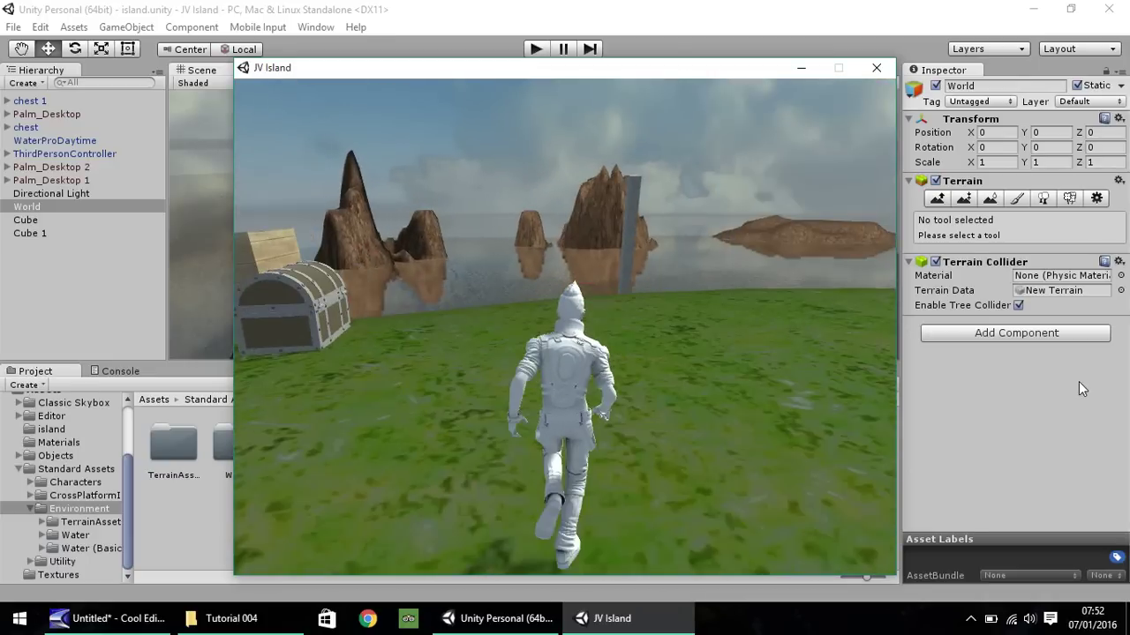
key(d)
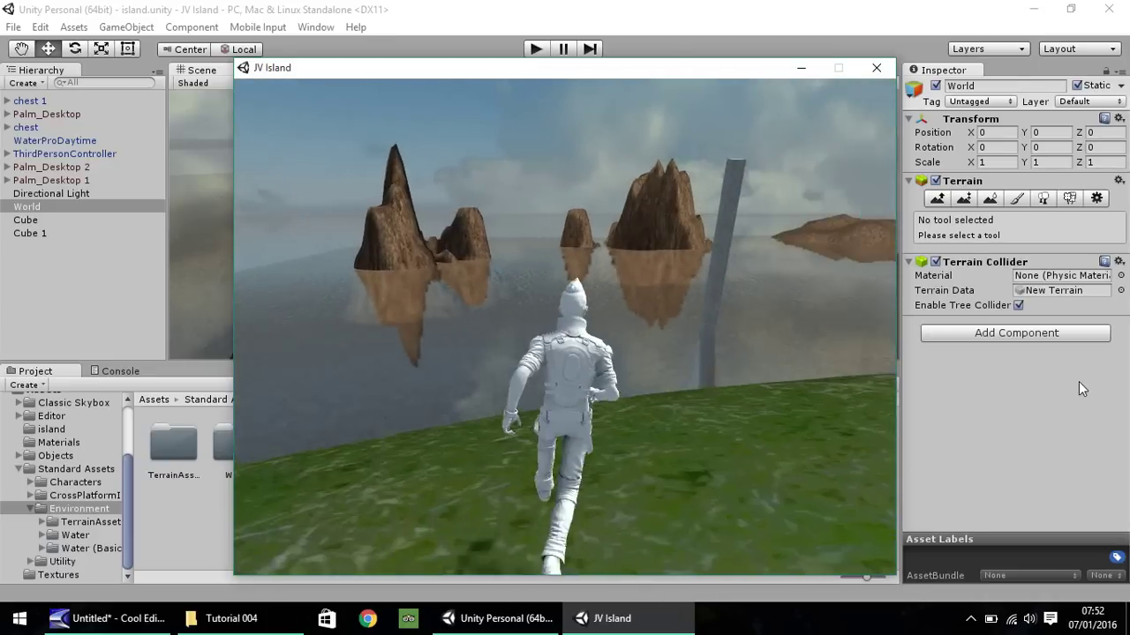